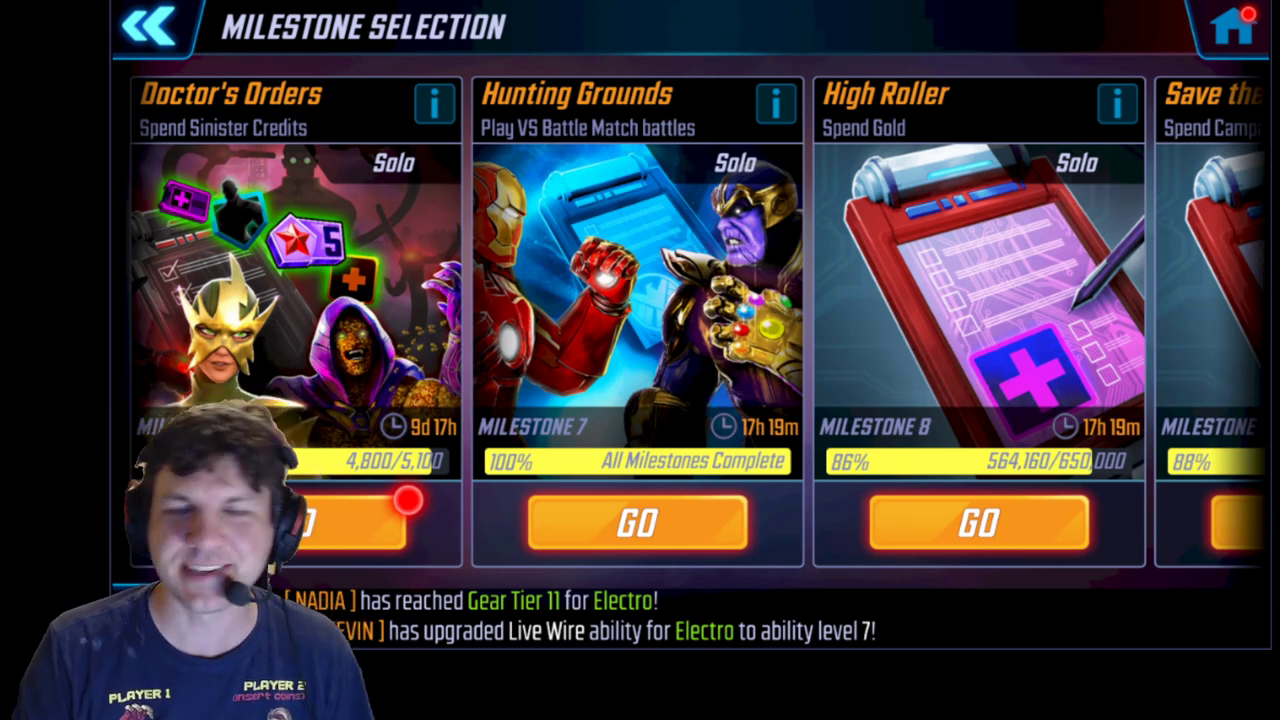
Step: Open Doctor's Orders, scroll through its milestones and review how its points are earned
left_click(340, 543)
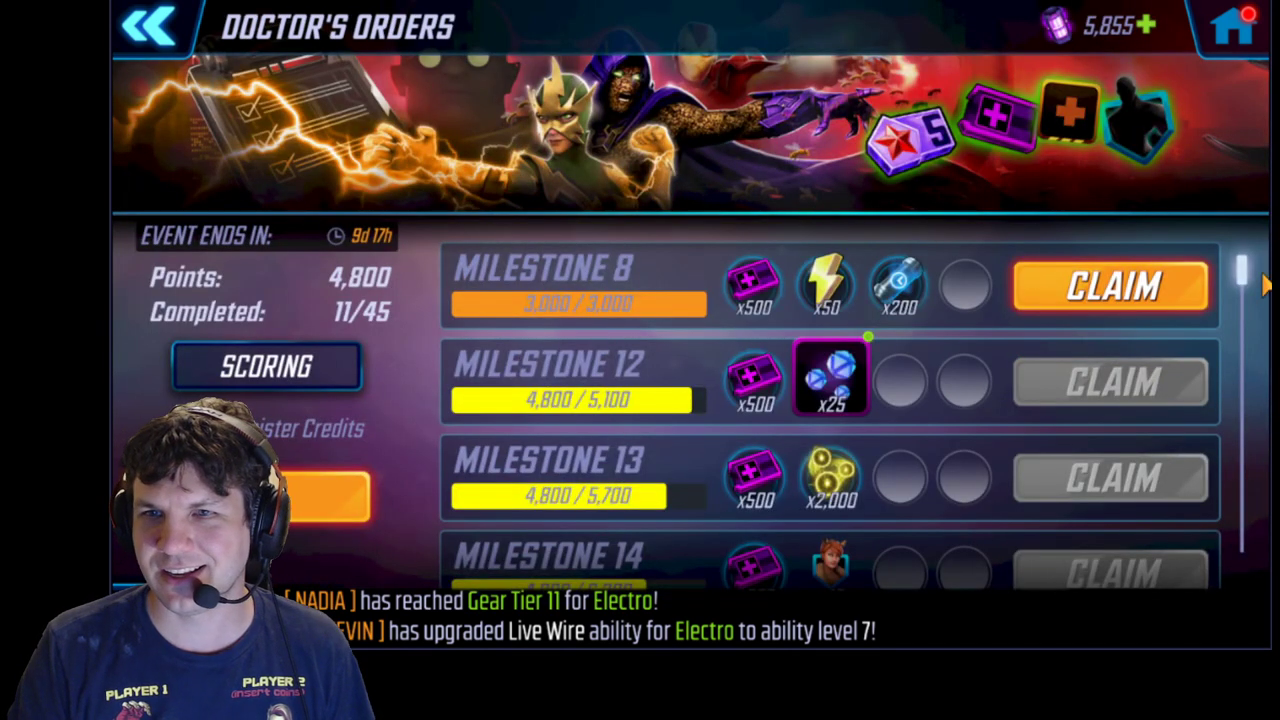
mouse_move(1262, 282)
left_mouse_down()
mouse_move(1237, 543)
mouse_move(1240, 450)
mouse_move(1243, 486)
left_mouse_up()
left_click_drag(689, 443, 683, 409)
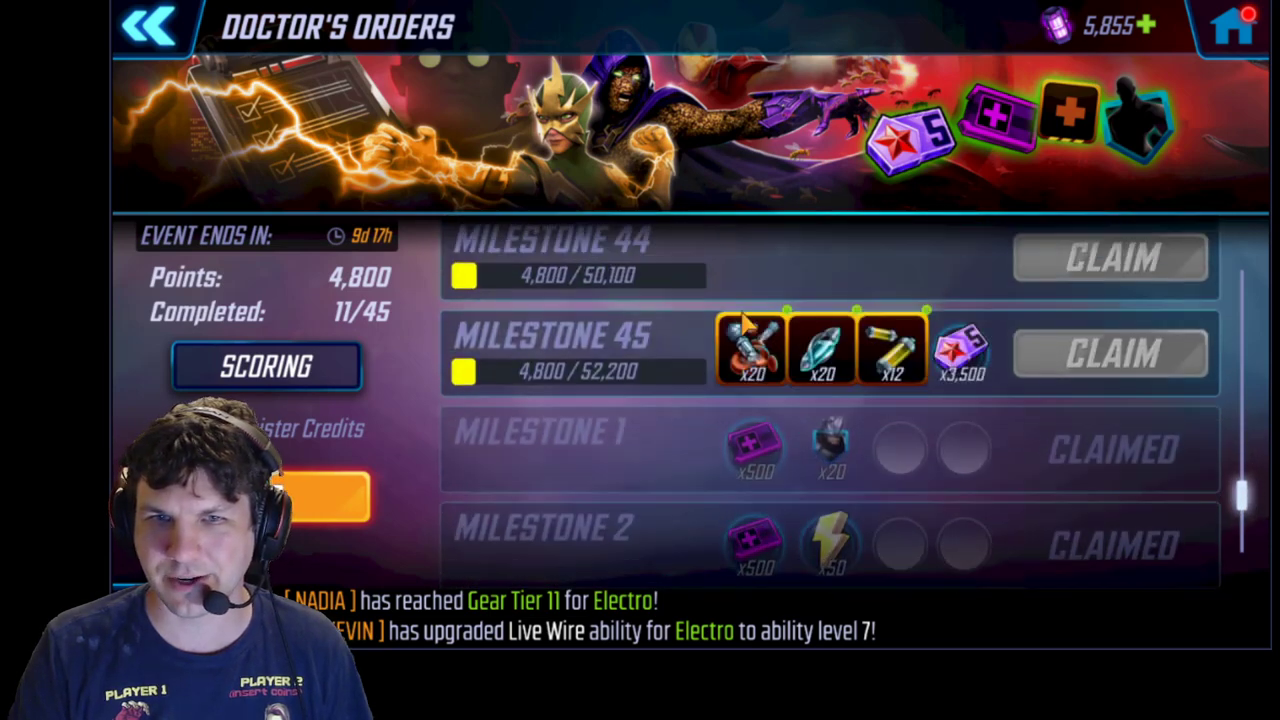
scroll(742, 318, "up", 2)
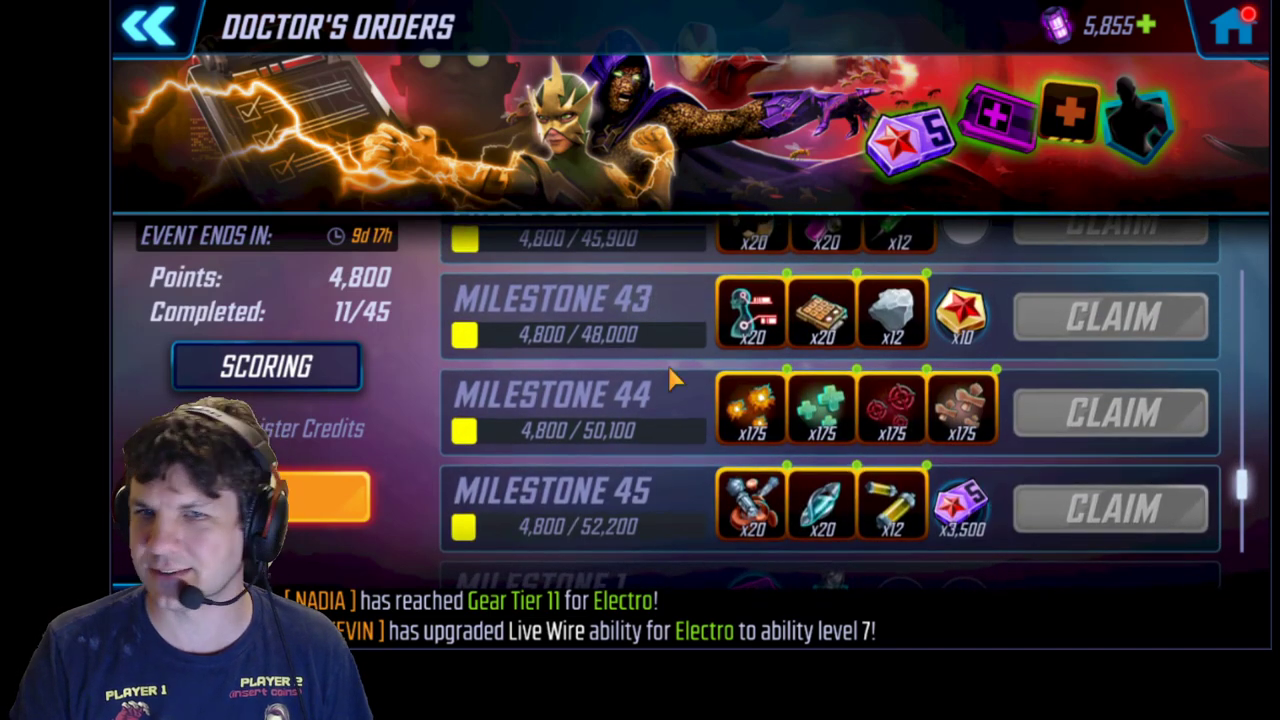
left_click_drag(714, 314, 714, 428)
left_click_drag(654, 331, 655, 505)
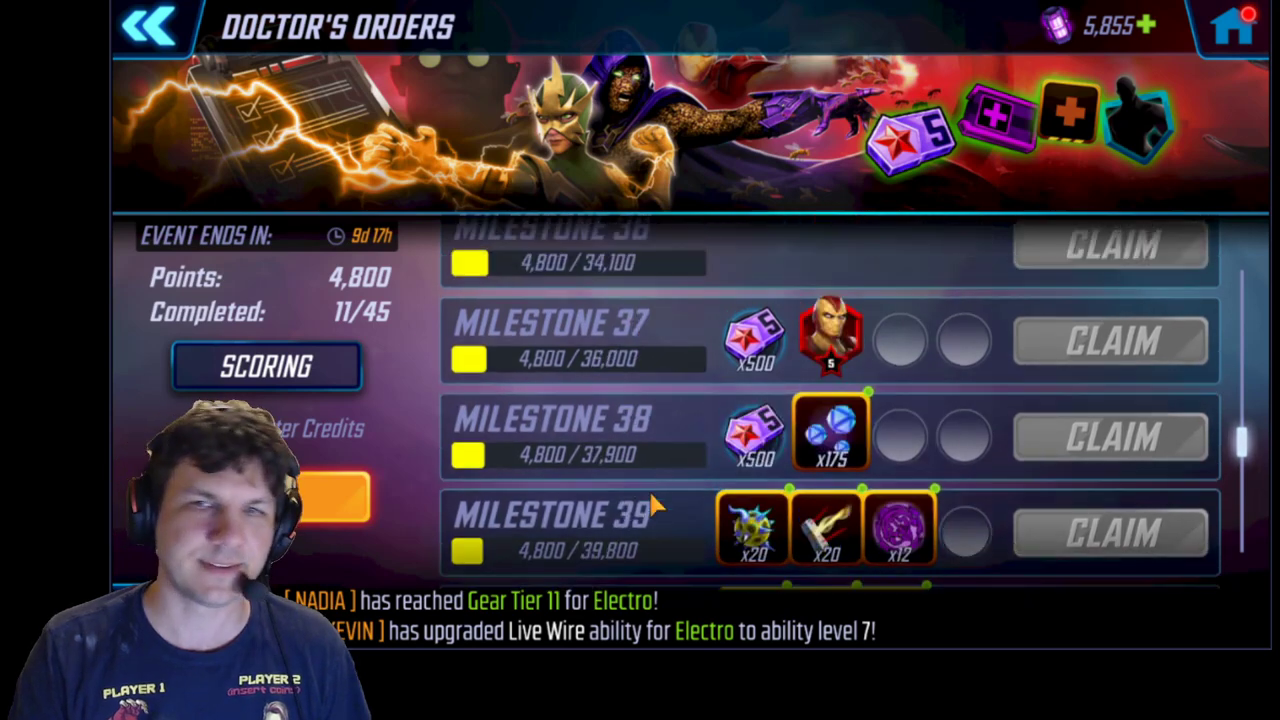
left_click_drag(677, 437, 712, 365)
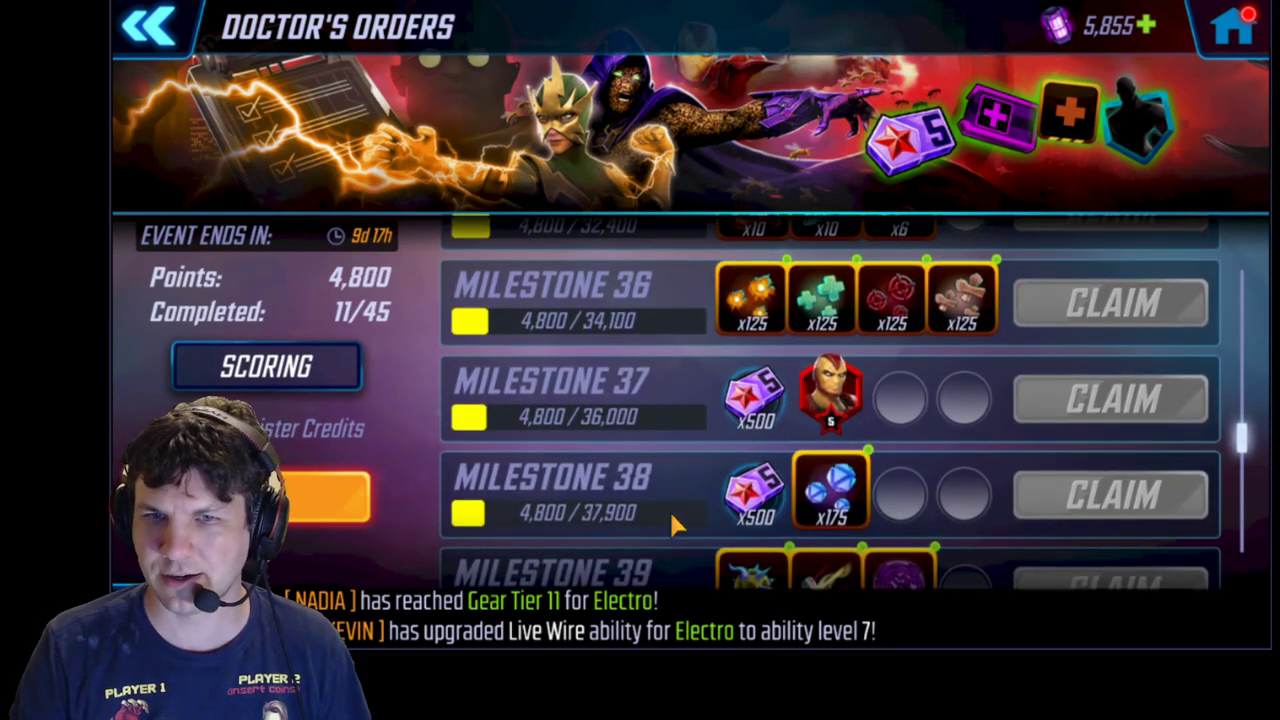
scroll(690, 530, "up", 3)
scroll(703, 440, "up", 3)
scroll(695, 415, "up", 2)
scroll(700, 445, "up", 2)
left_click_drag(666, 340, 641, 530)
scroll(668, 381, "up", 2)
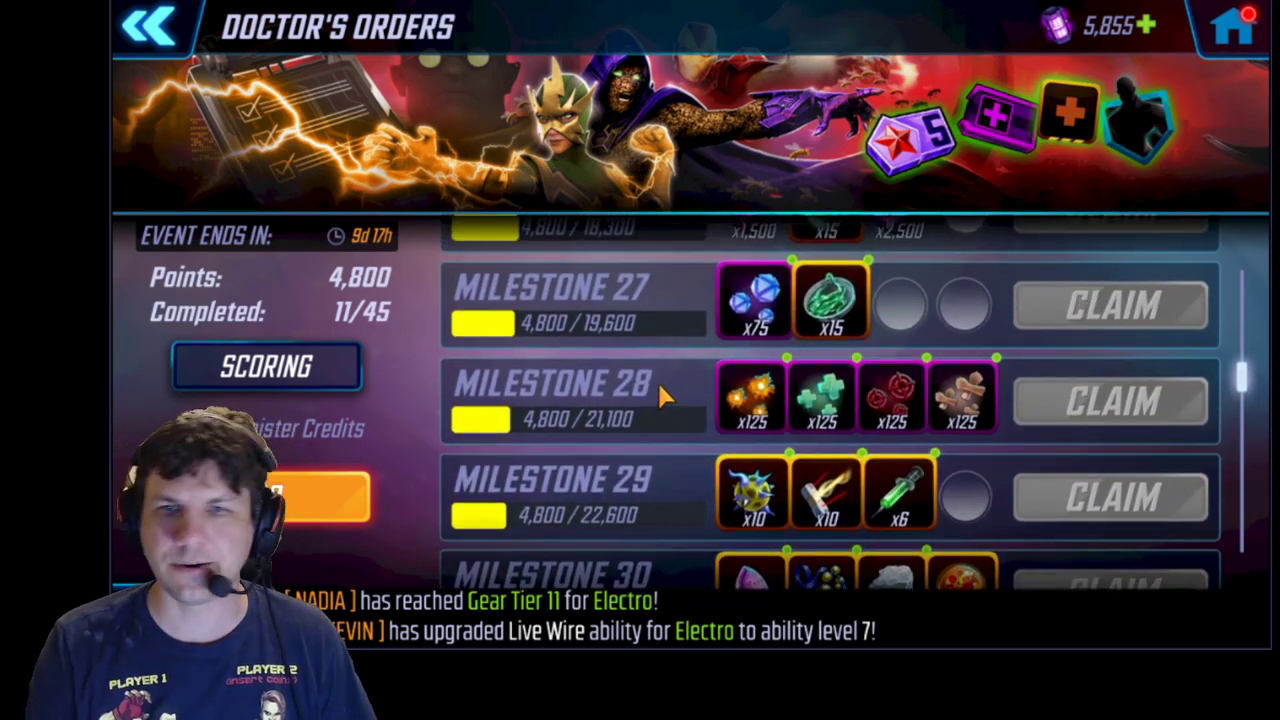
scroll(680, 400, "up", 2)
scroll(677, 320, "up", 3)
scroll(650, 400, "up", 3)
scroll(640, 452, "up", 2)
scroll(666, 403, "up", 3)
scroll(686, 409, "up", 2)
scroll(680, 500, "up", 2)
scroll(740, 400, "up", 2)
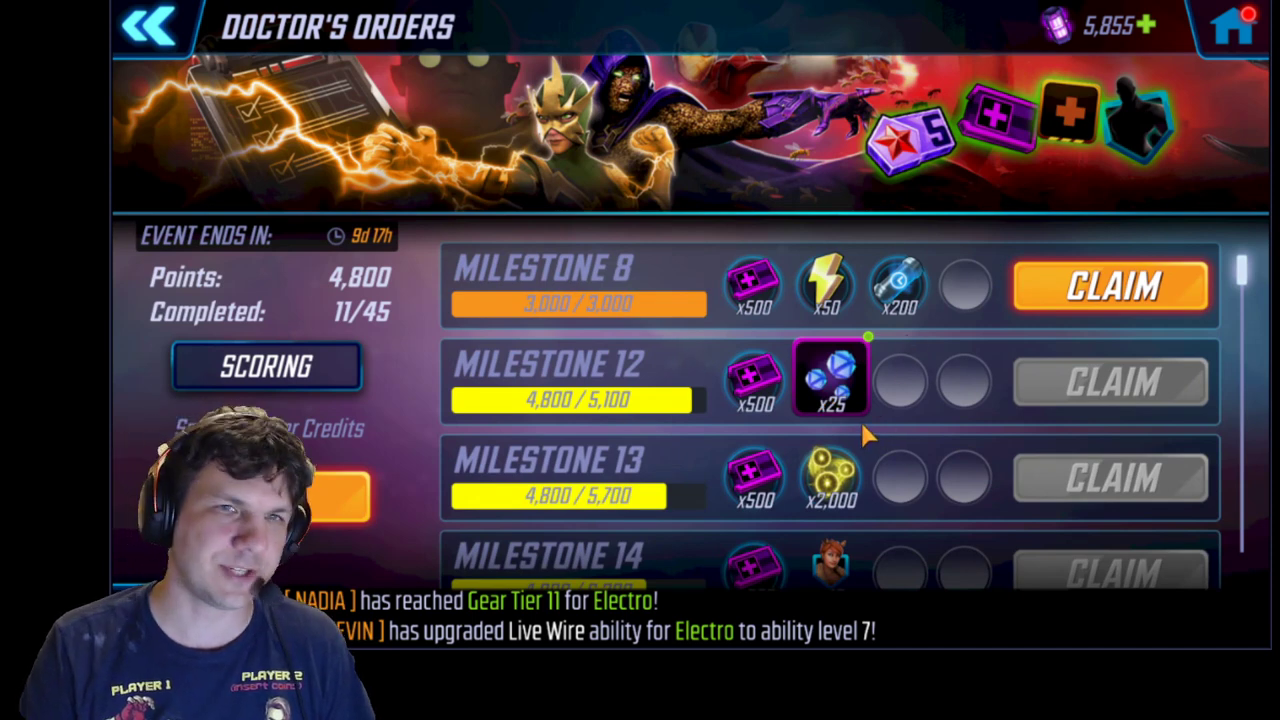
left_click(284, 371)
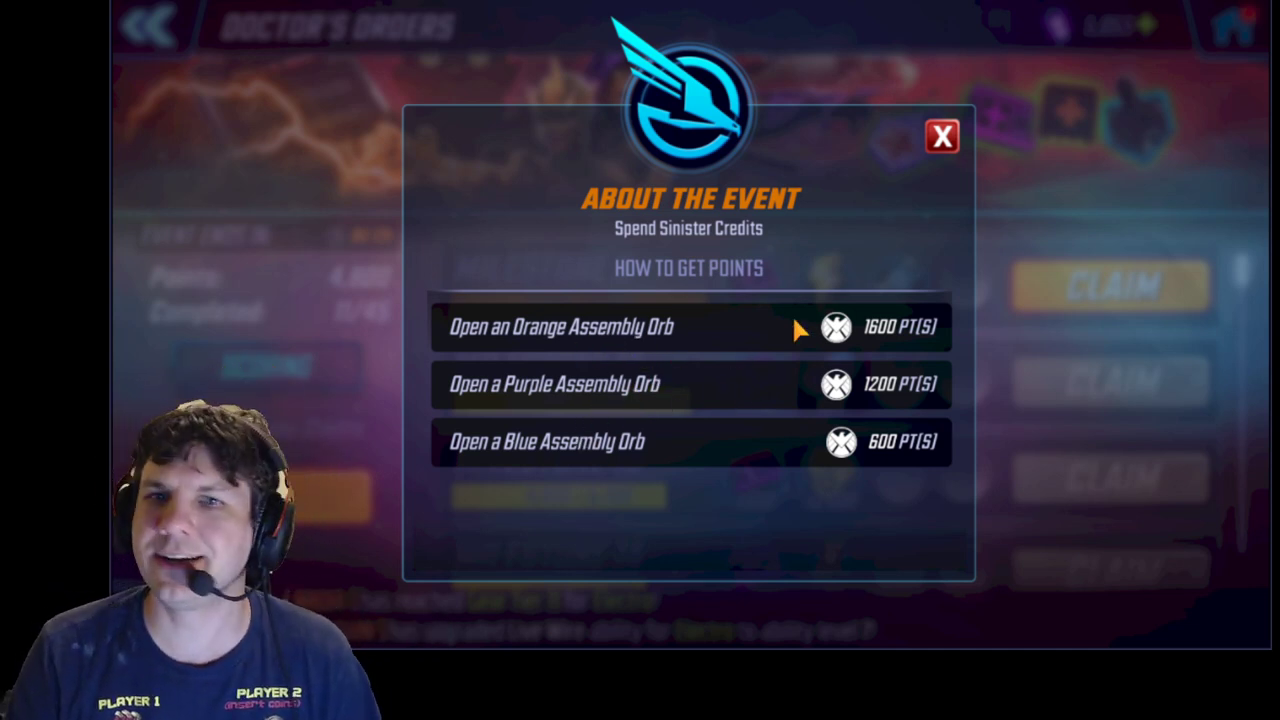
left_click(942, 138)
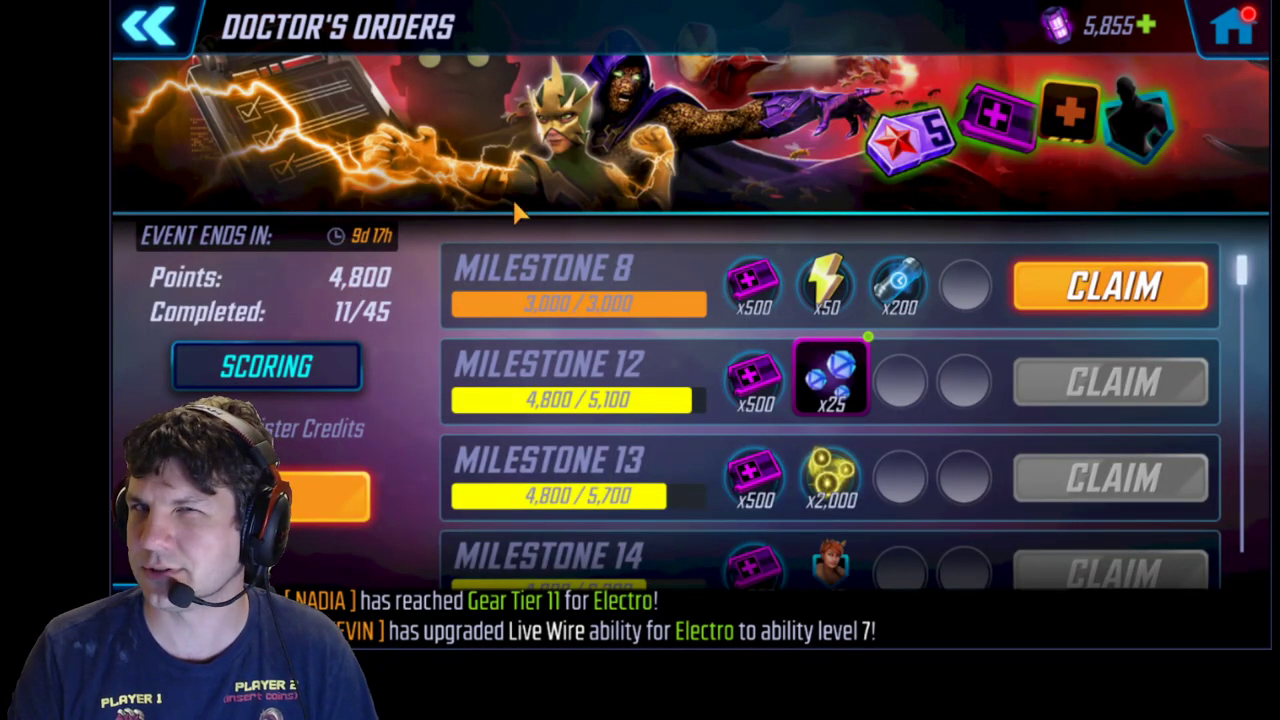
Step: Open the Hunting Grounds event, scroll its milestones and read its scoring details
left_click(150, 28)
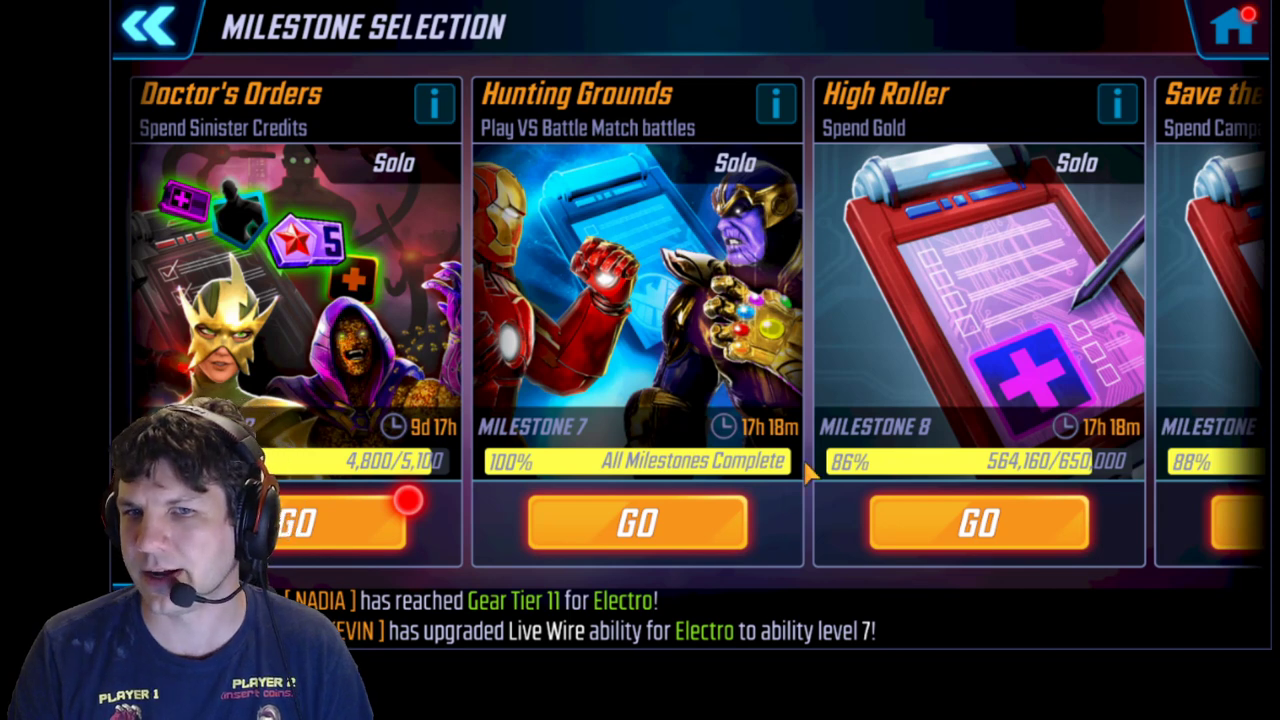
left_click(666, 525)
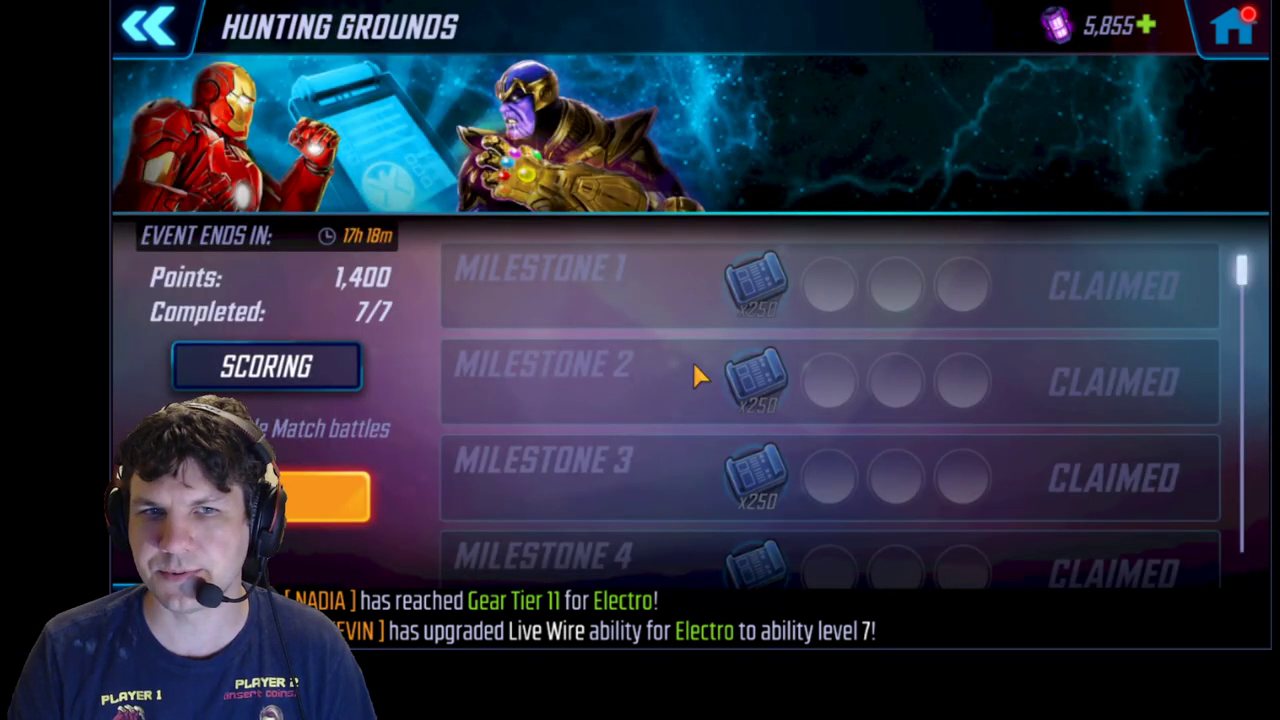
left_click_drag(700, 426, 680, 350)
left_click_drag(660, 281, 686, 503)
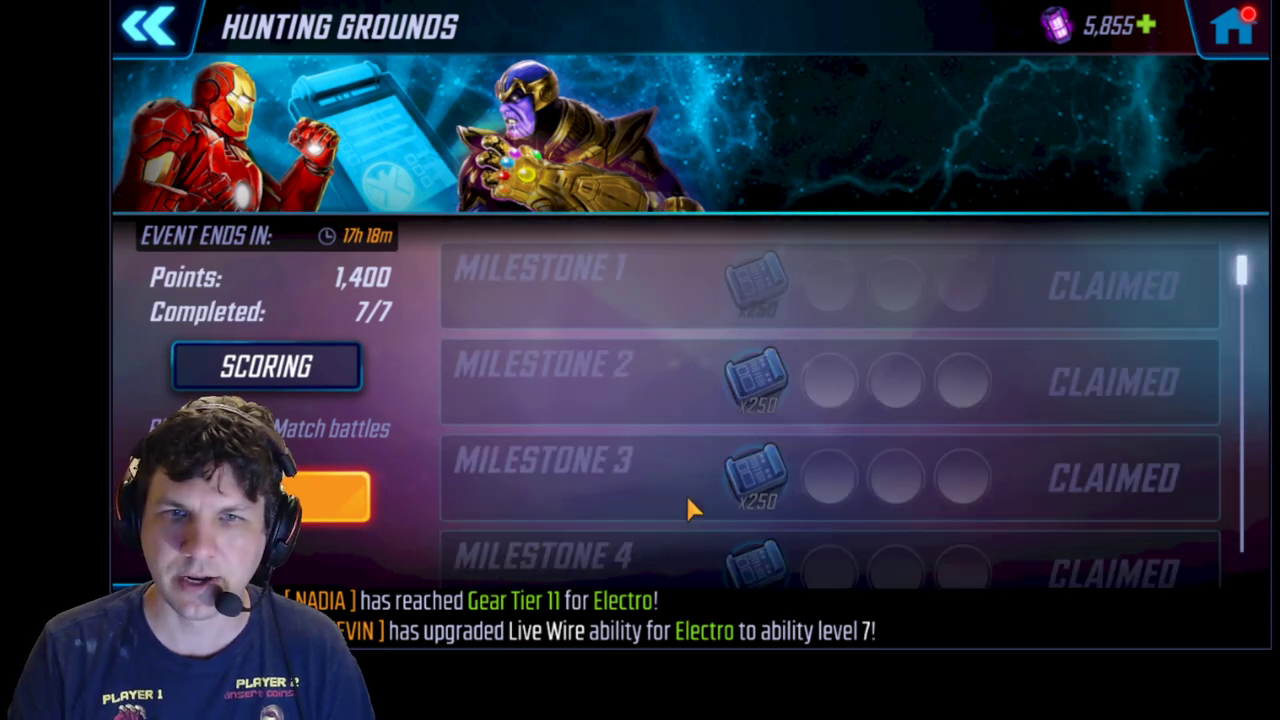
left_click(330, 366)
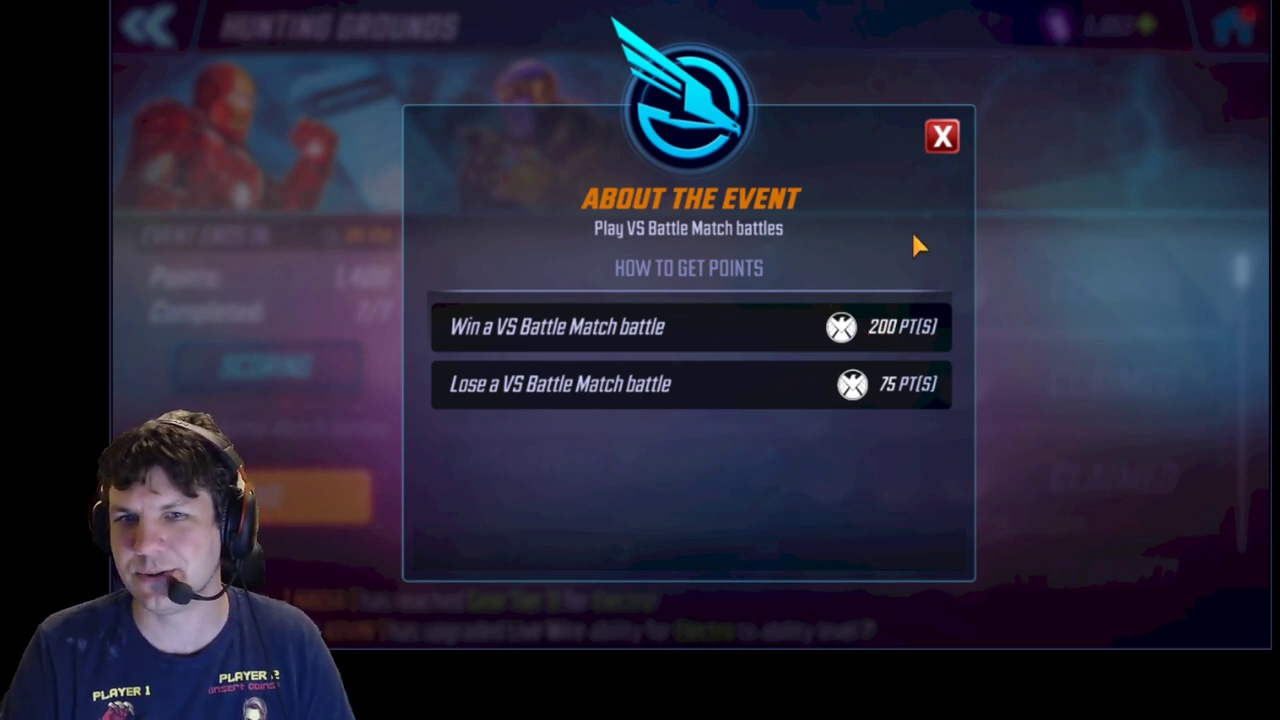
left_click(944, 143)
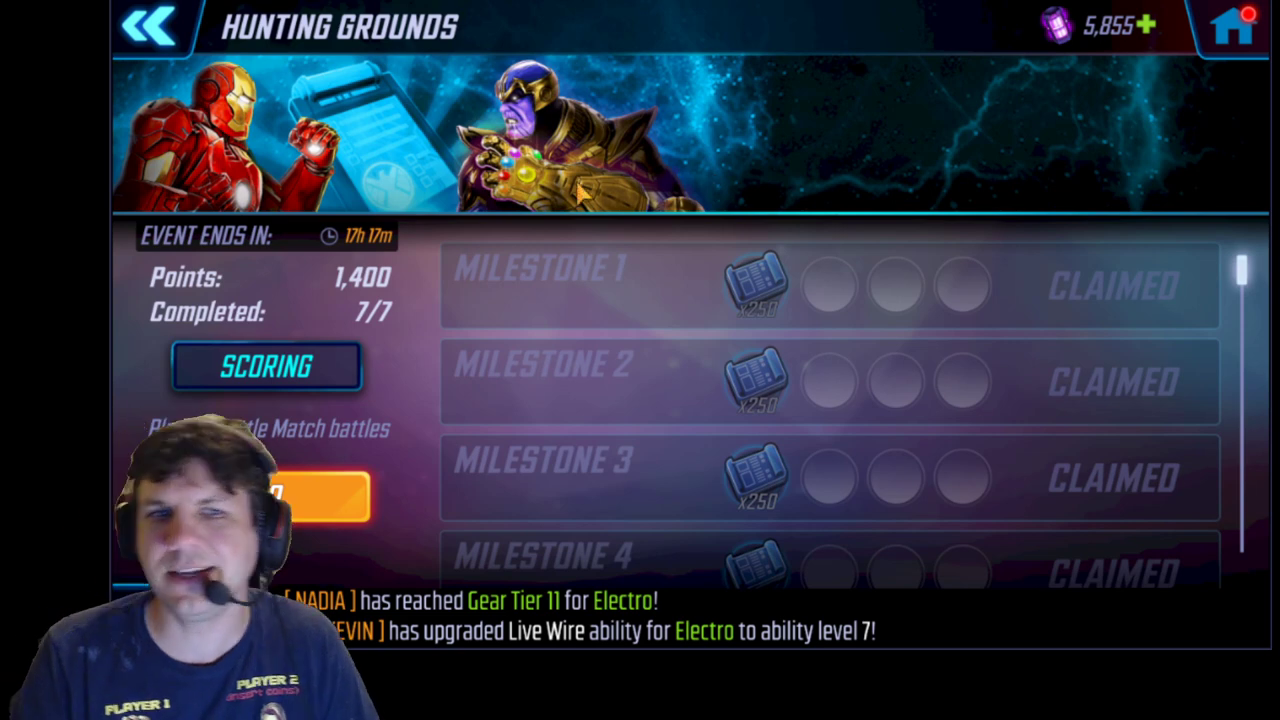
Step: Return to the home screen and view the VS Battle Match event details
left_click(154, 38)
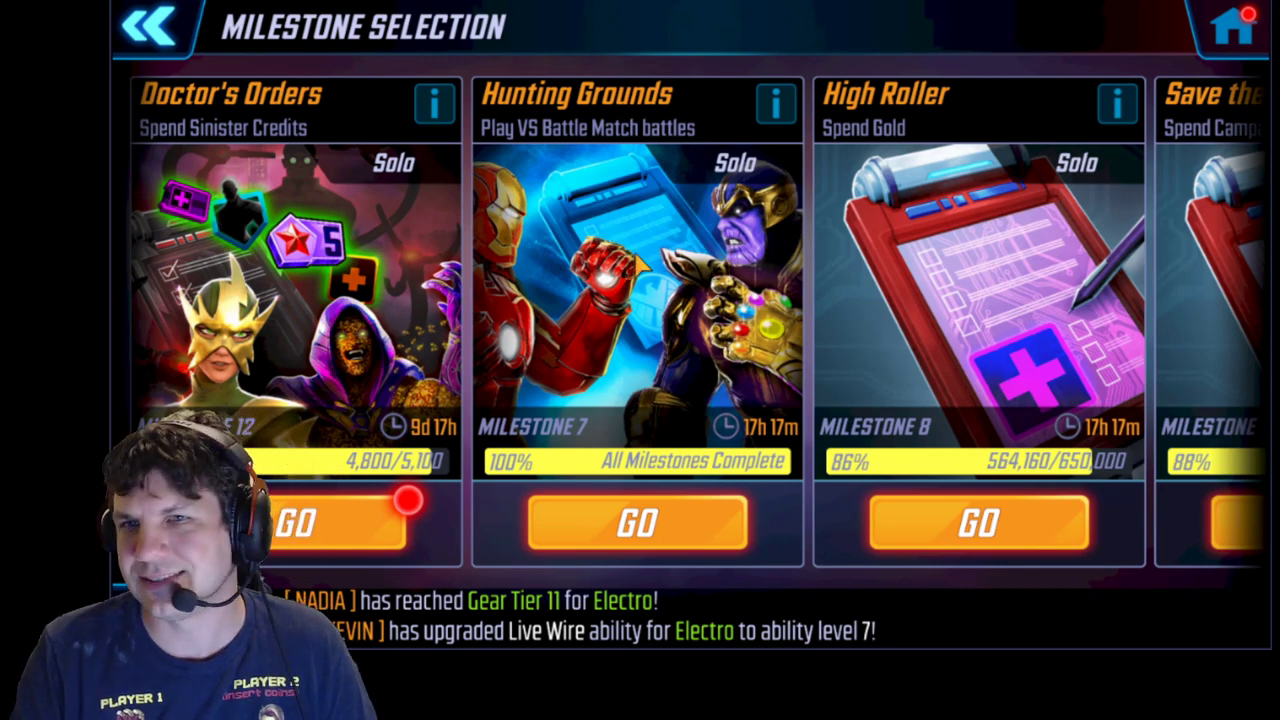
key("Escape")
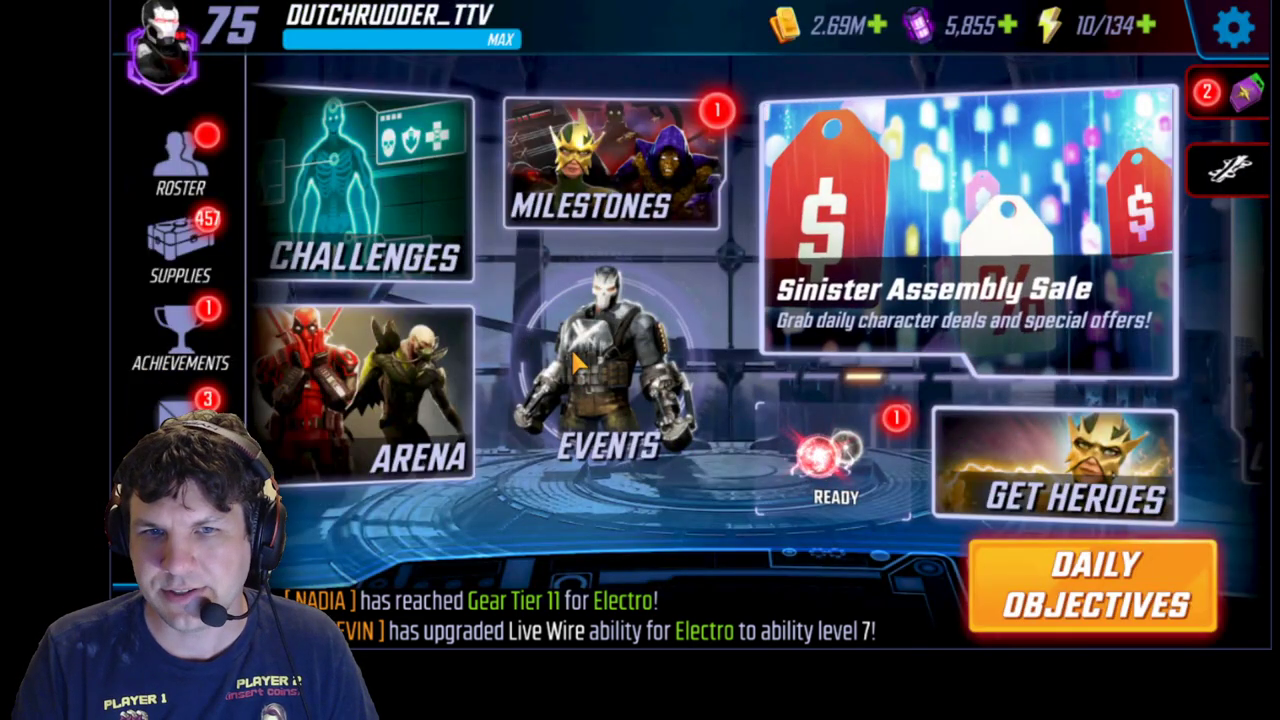
left_click(622, 372)
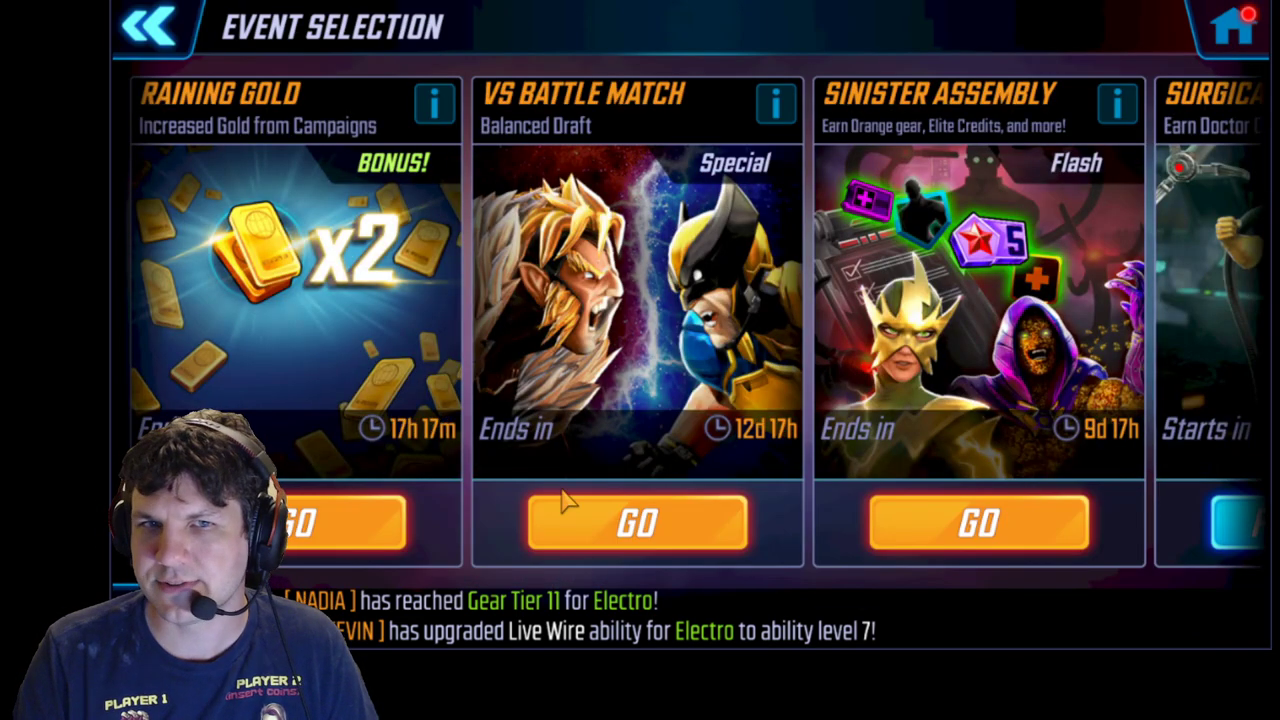
left_click_drag(608, 515, 663, 480)
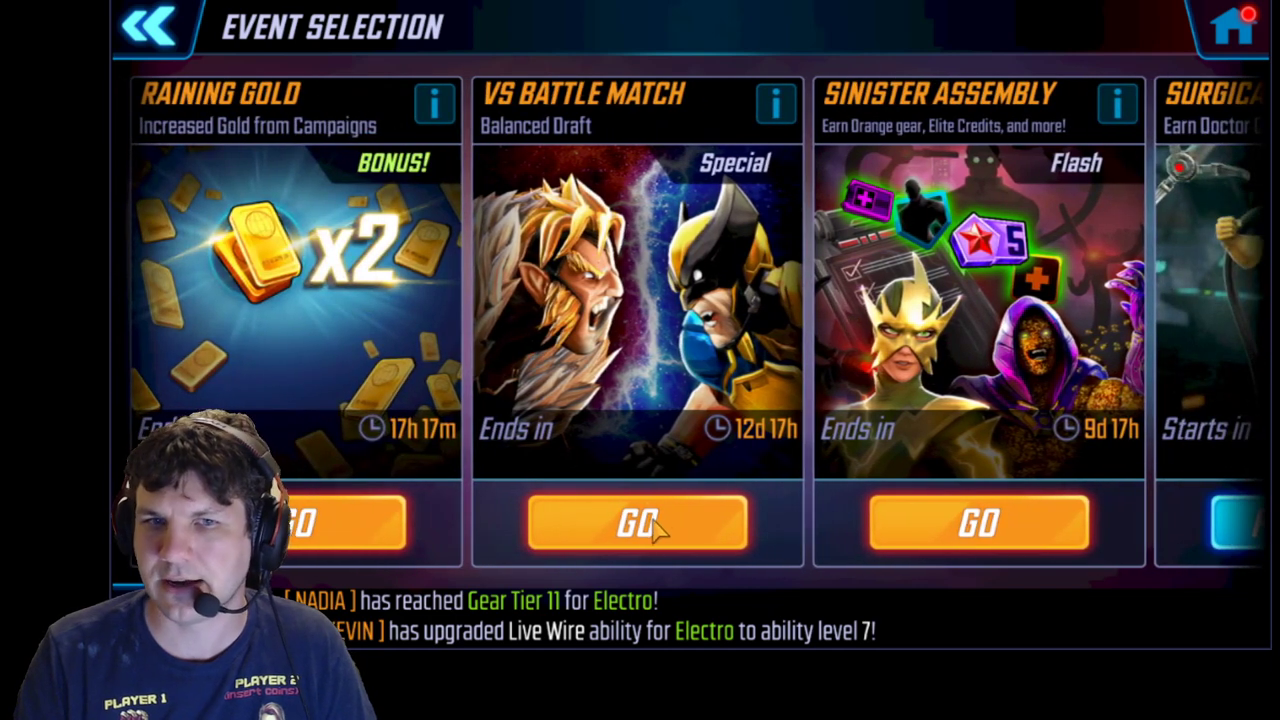
left_click(652, 535)
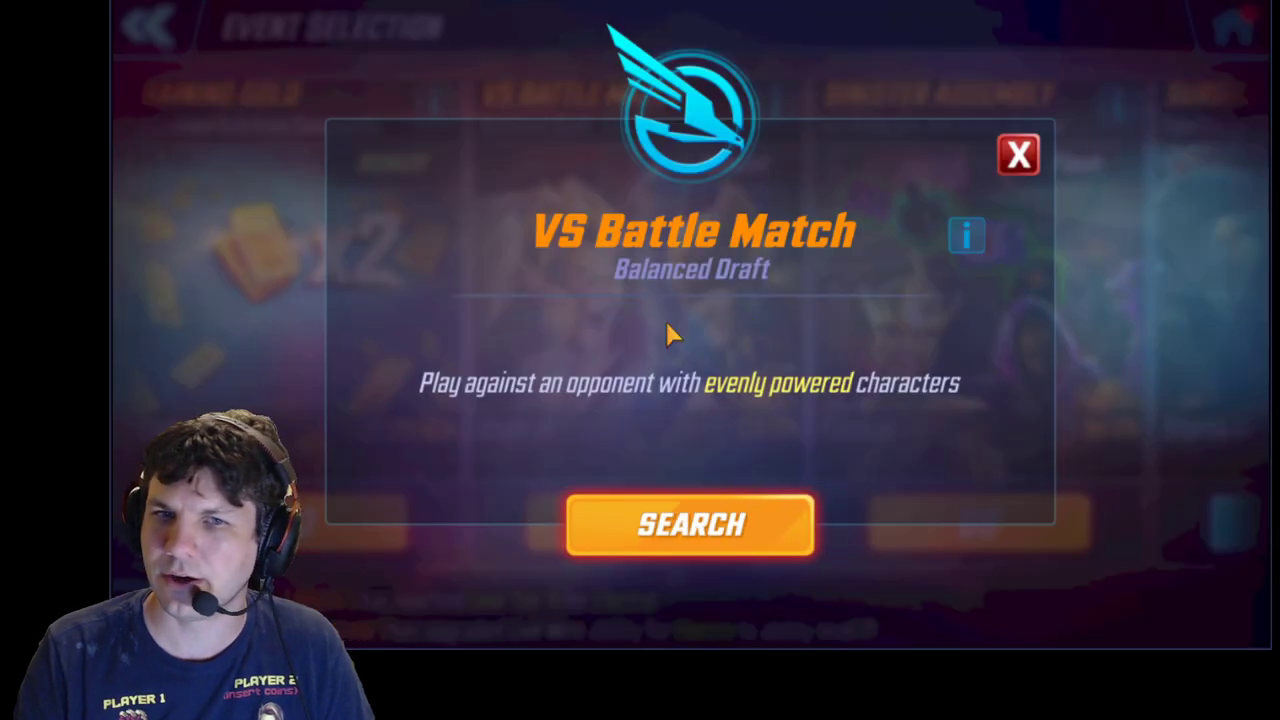
left_click(1017, 156)
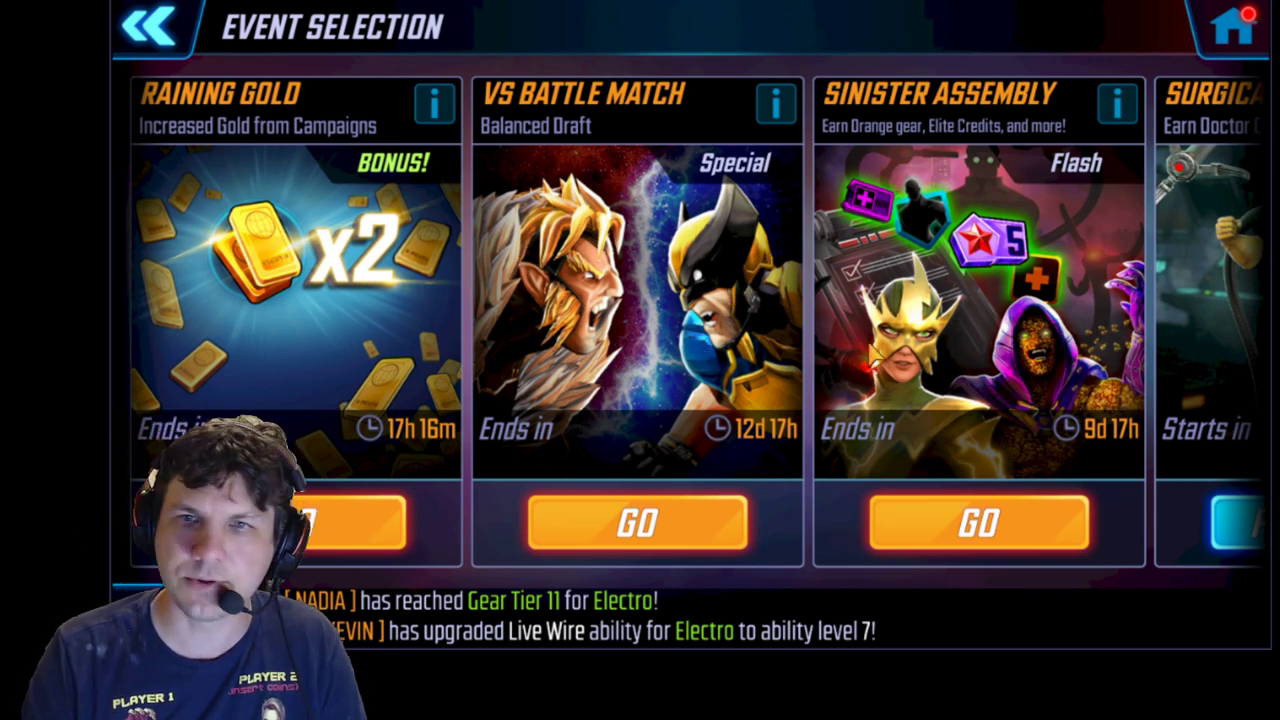
Step: Browse upcoming event cards like Surgical S.T.R.I.K.E. and Payday, then go home
scroll(690, 322, "right", 3)
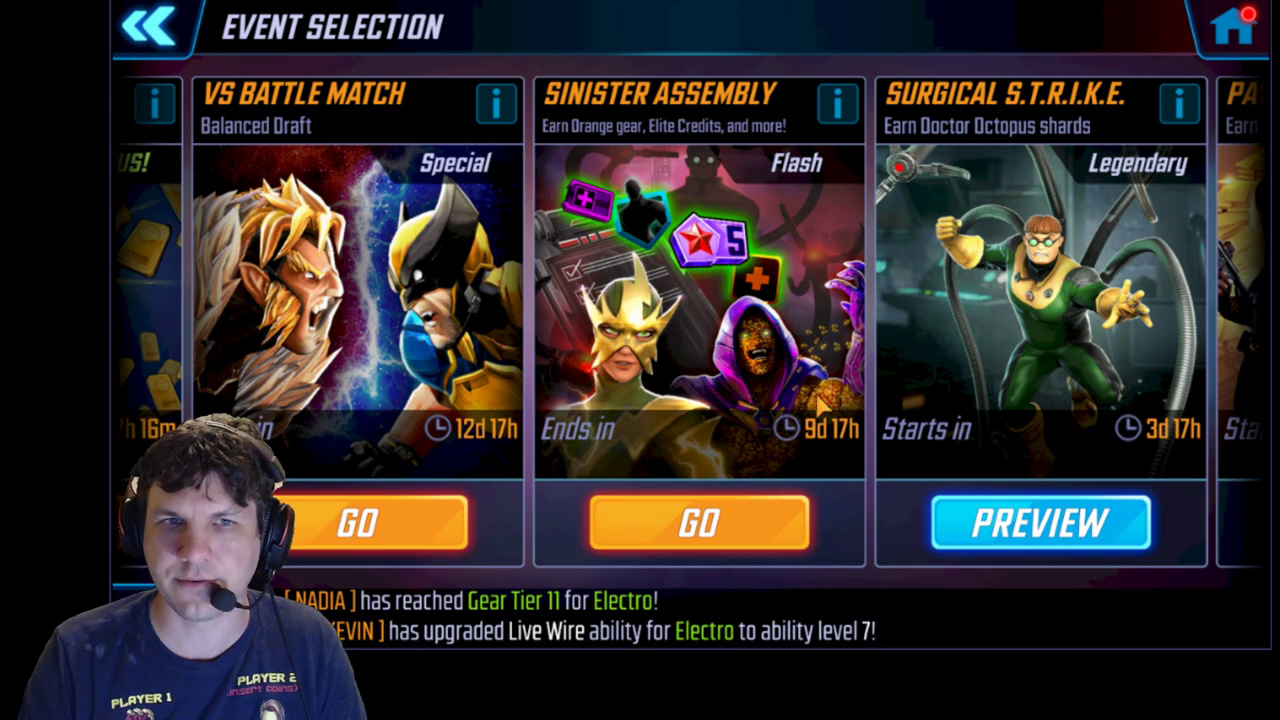
scroll(800, 405, "right", 3)
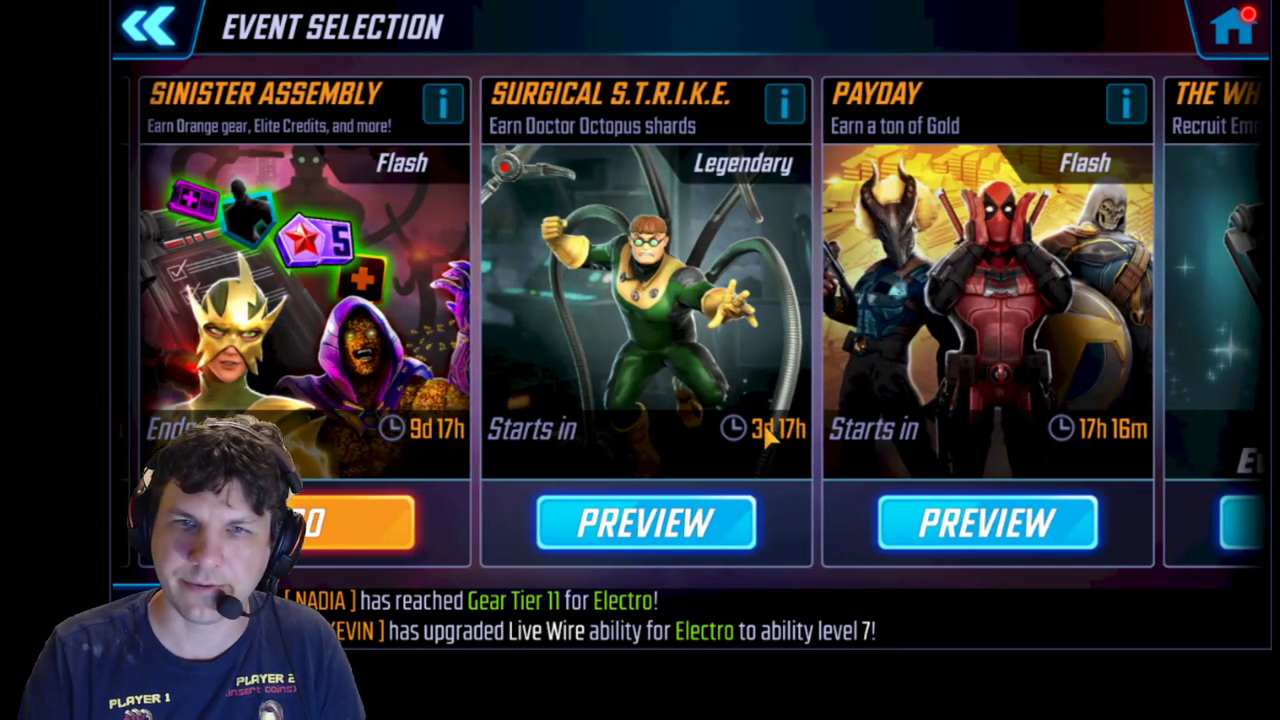
left_click(1235, 37)
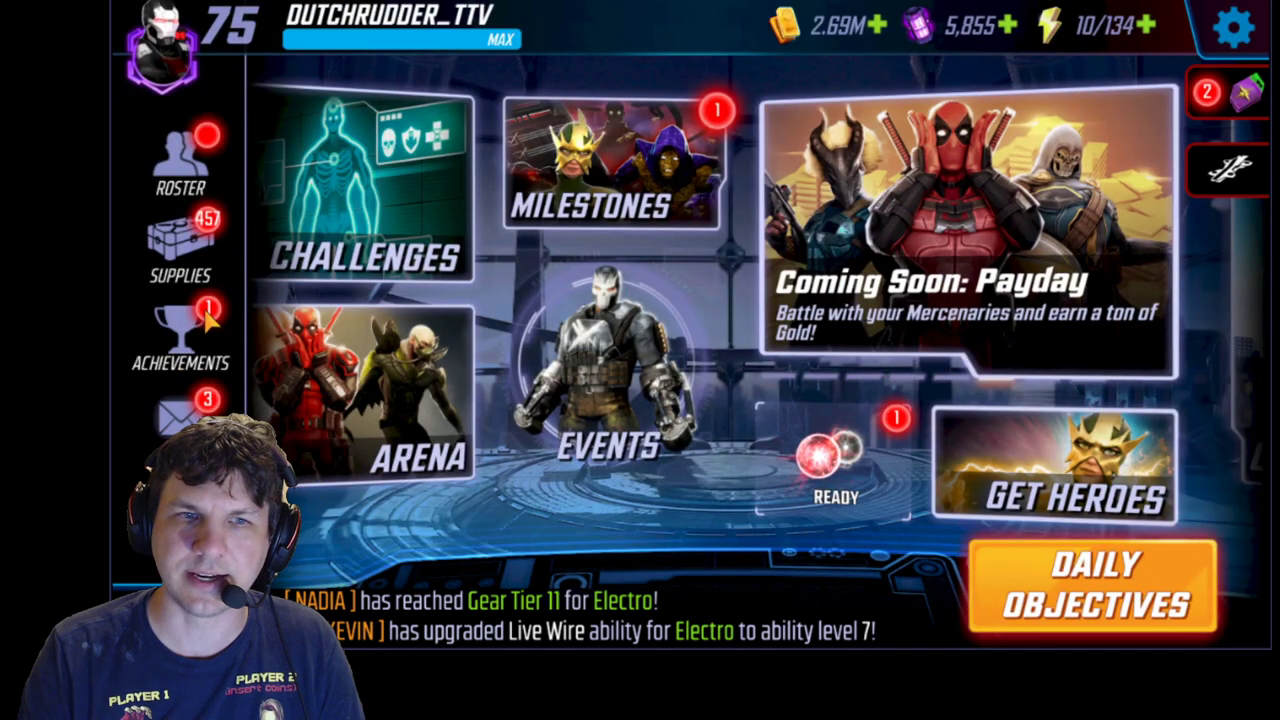
Step: Show the store's Orbs section, scrolling past the Milestone Orb to the Orange and Purple Assembly Orbs
left_click(180, 242)
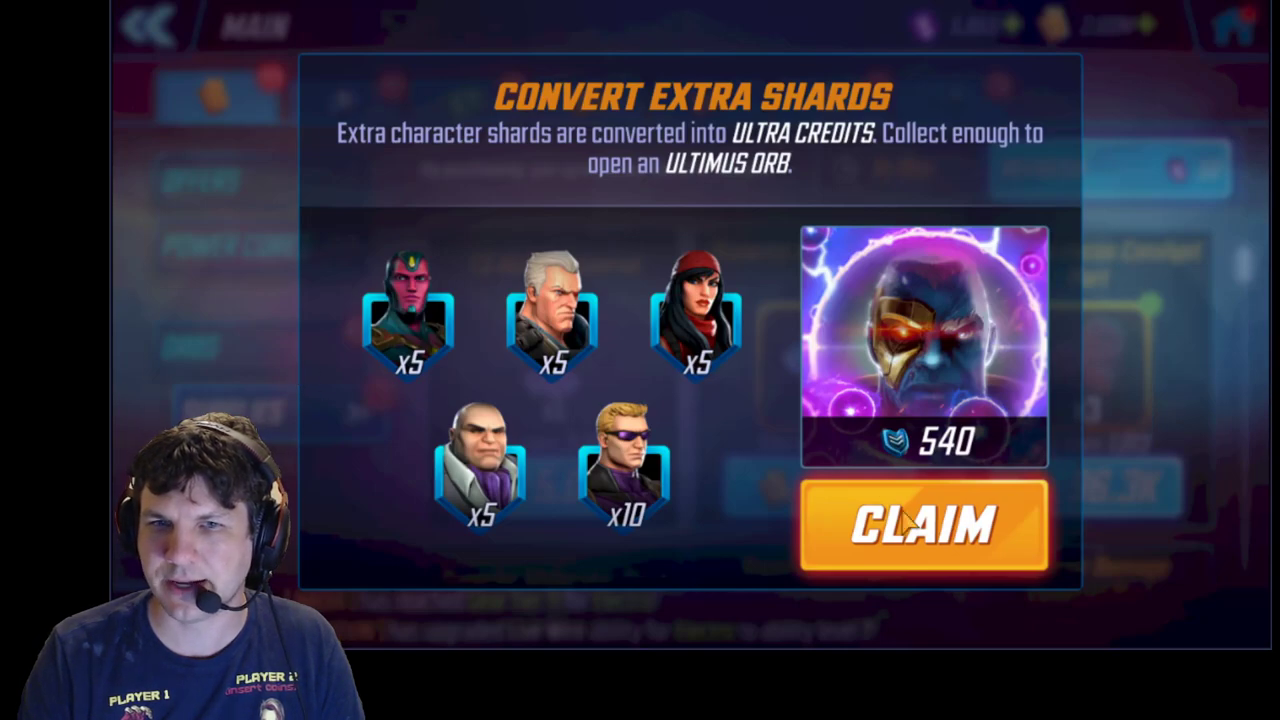
left_click(900, 522)
left_click(272, 345)
scroll(795, 385, "down", 5)
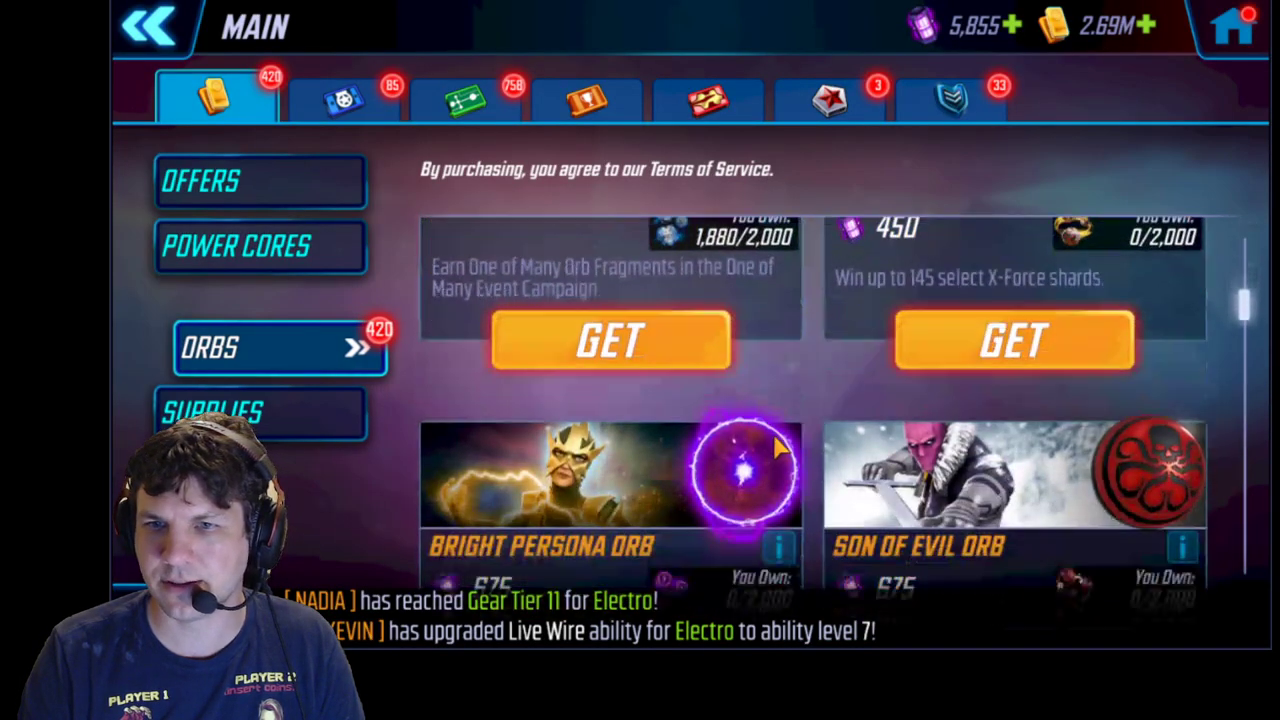
scroll(785, 360, "down", 5)
scroll(790, 340, "down", 5)
scroll(796, 309, "down", 5)
scroll(798, 440, "down", 5)
scroll(798, 448, "down", 3)
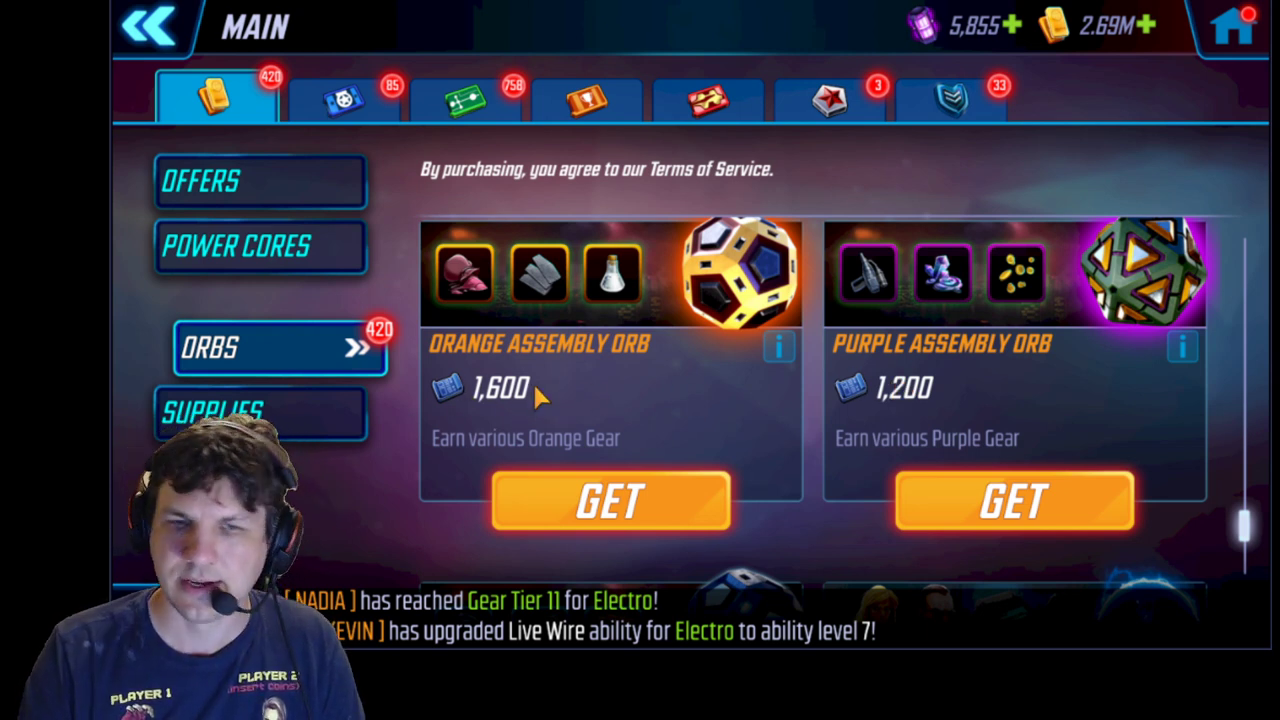
scroll(935, 390, "down", 1)
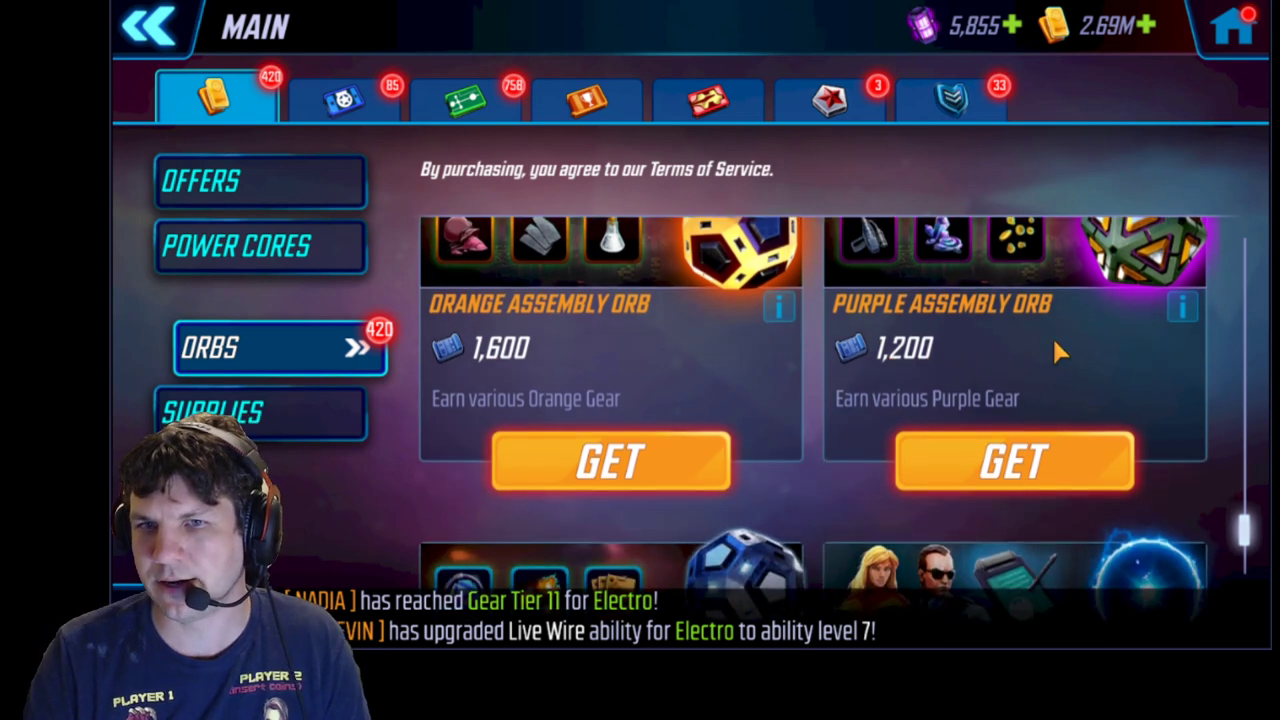
scroll(789, 323, "down", 5)
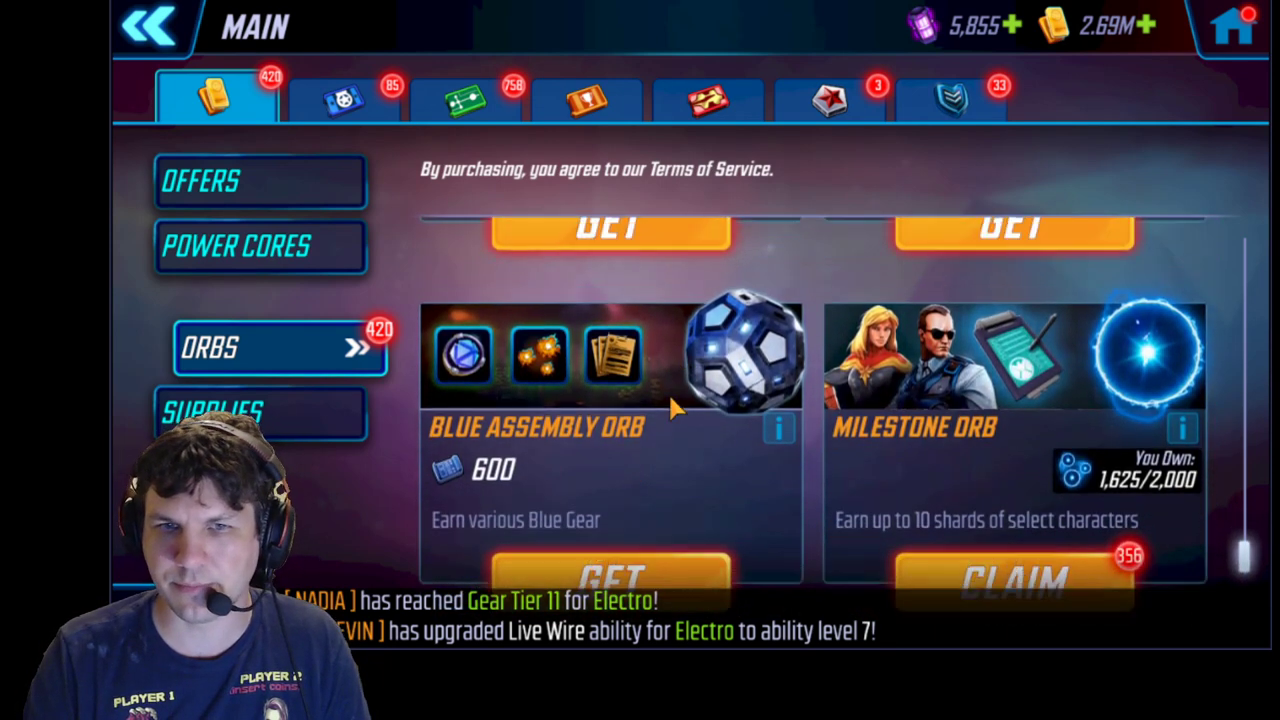
scroll(670, 430, "up", 5)
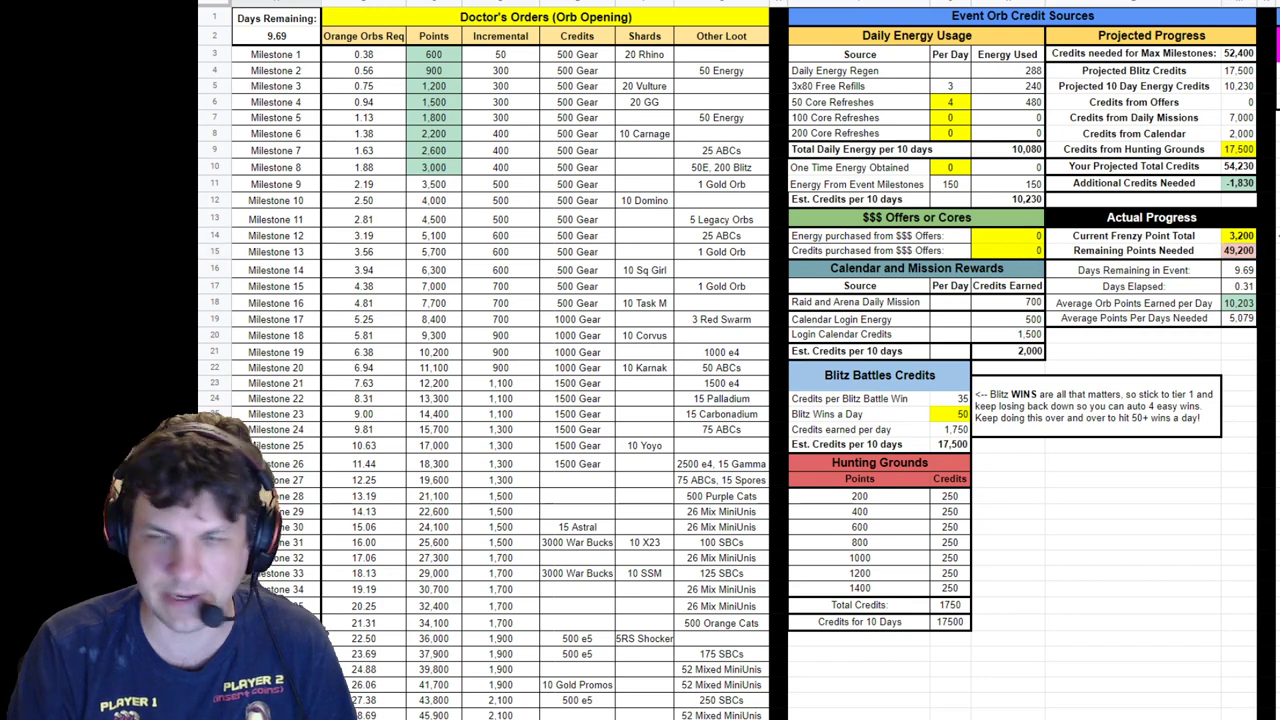
Step: Check Milestone 45's 32.63 orange orbs and 52,200 points, then return to the top
scroll(520, 550, "down", 5)
left_click(358, 428)
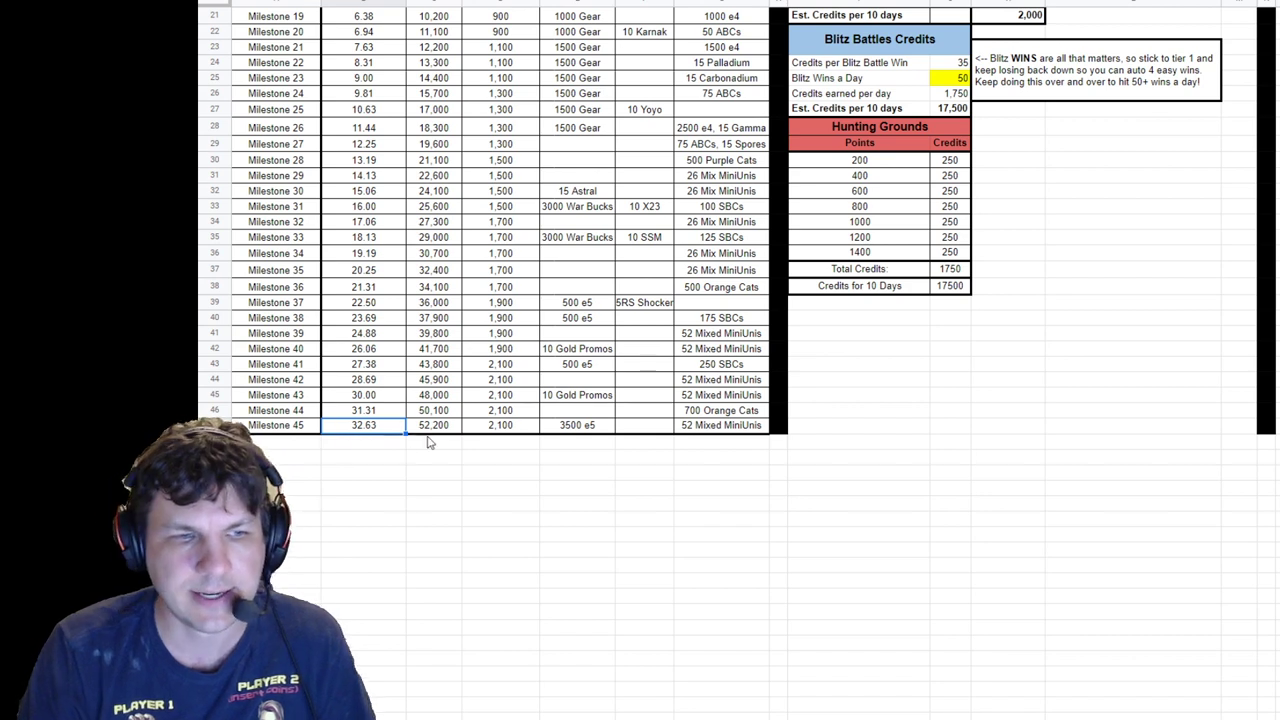
left_click(432, 428)
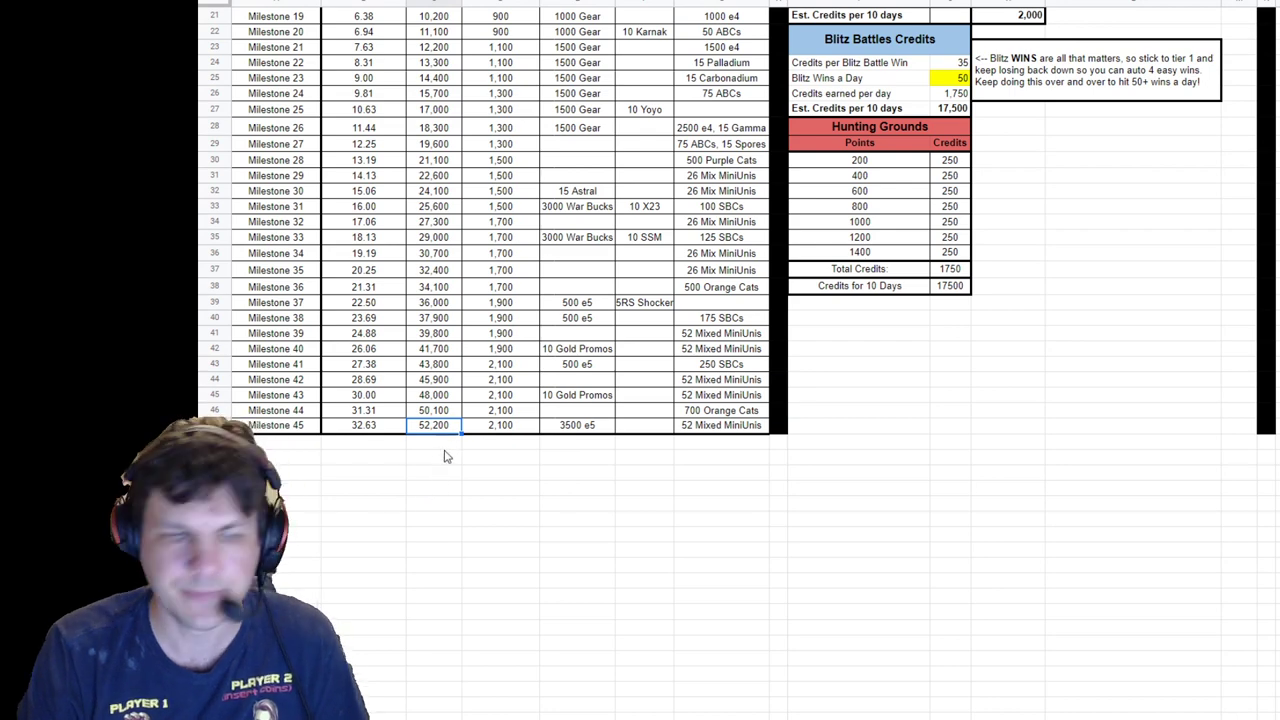
scroll(433, 470, "up", 5)
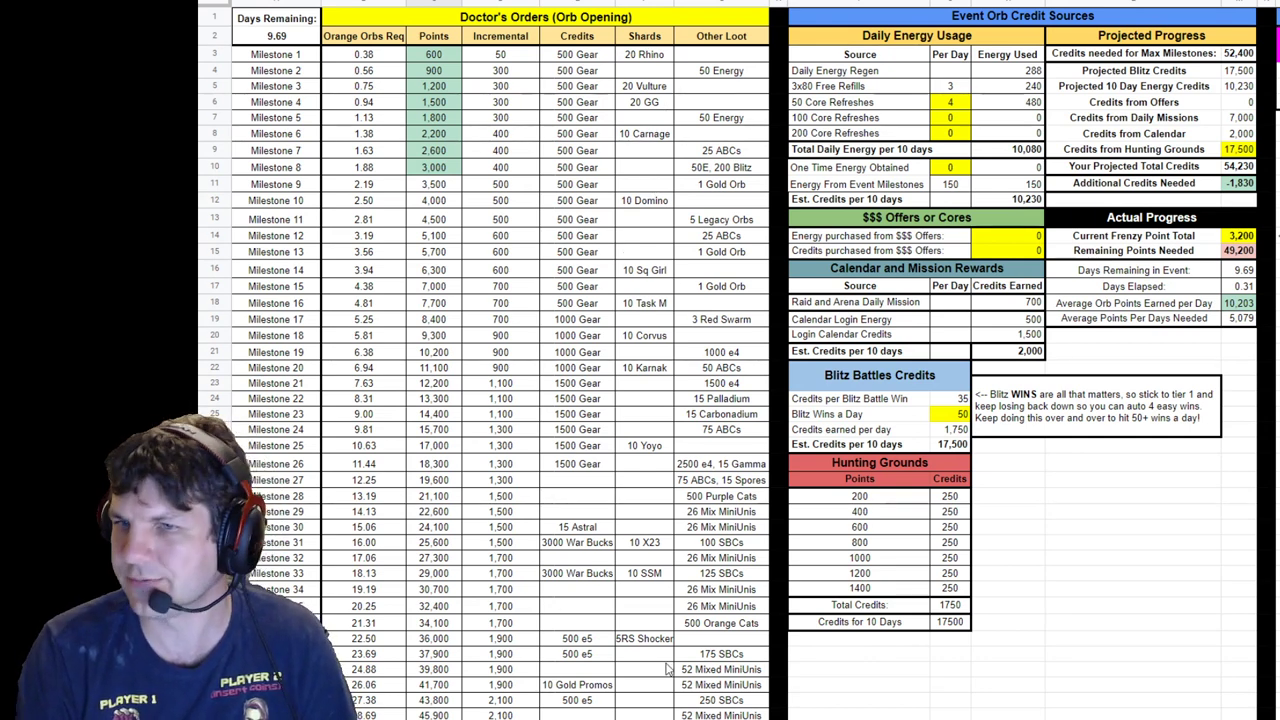
scroll(580, 500, "down", 3)
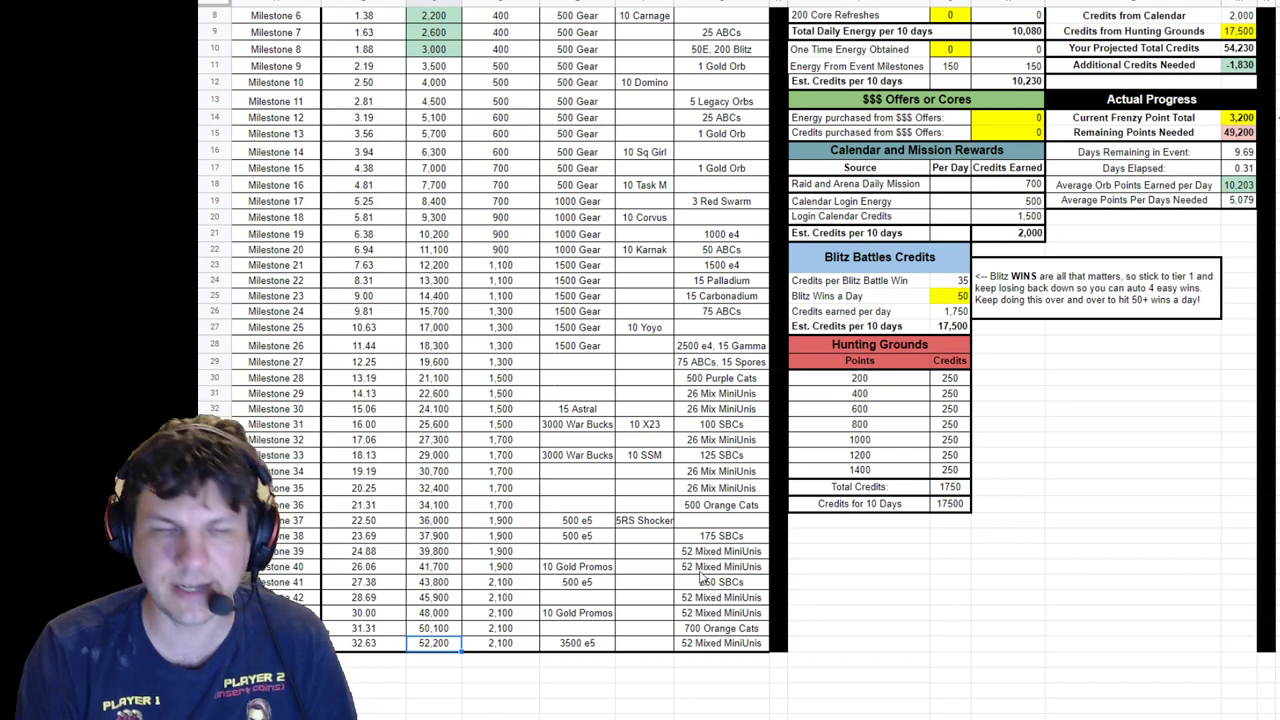
scroll(722, 374, "down", 1)
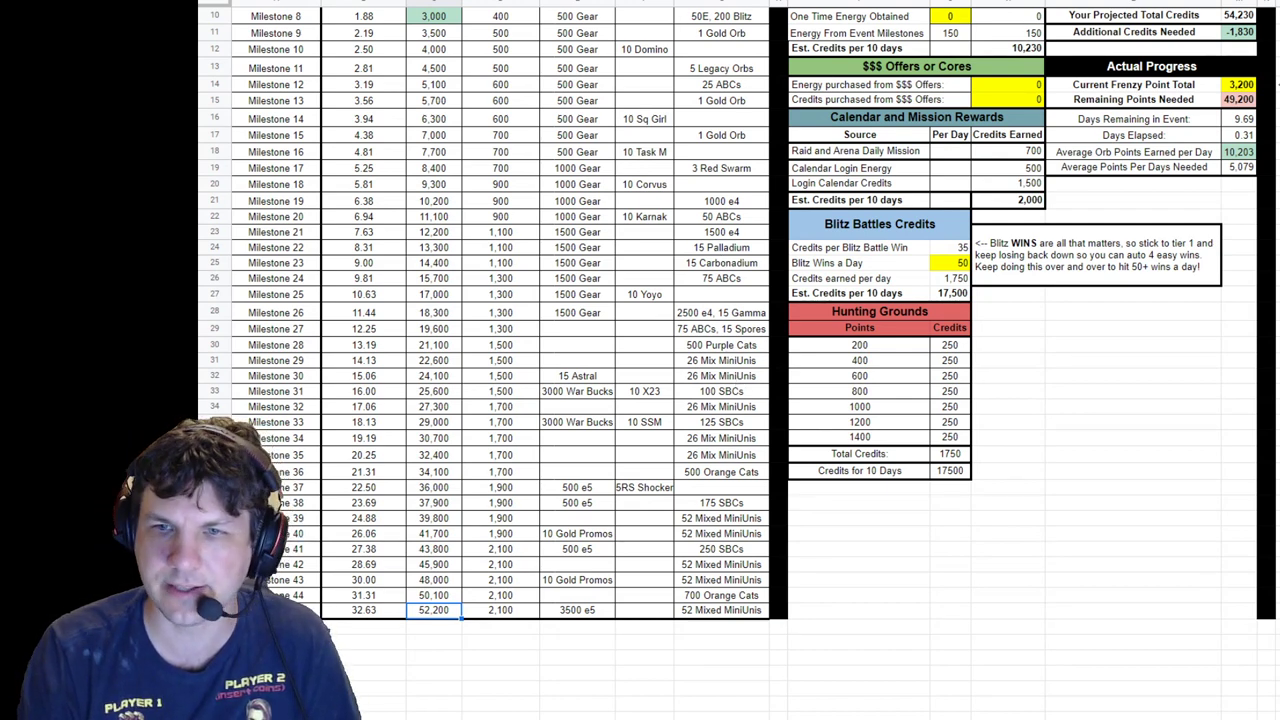
left_click(713, 366)
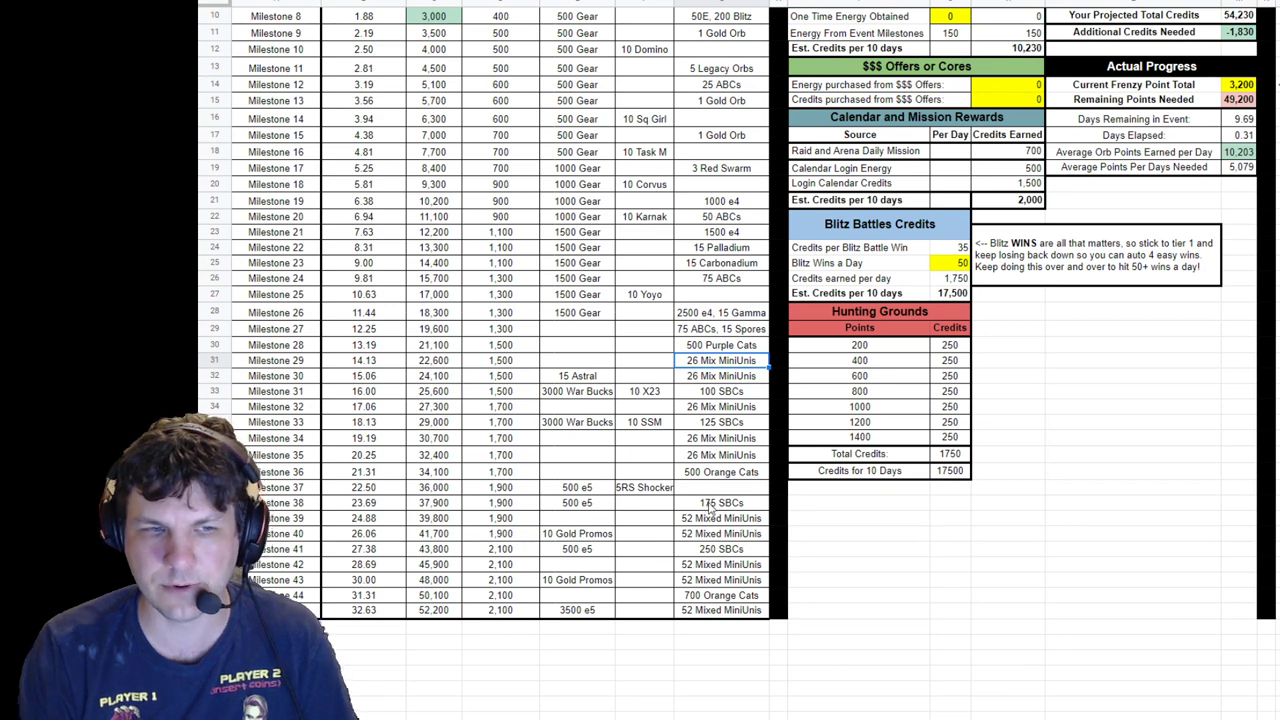
scroll(680, 117, "up", 3)
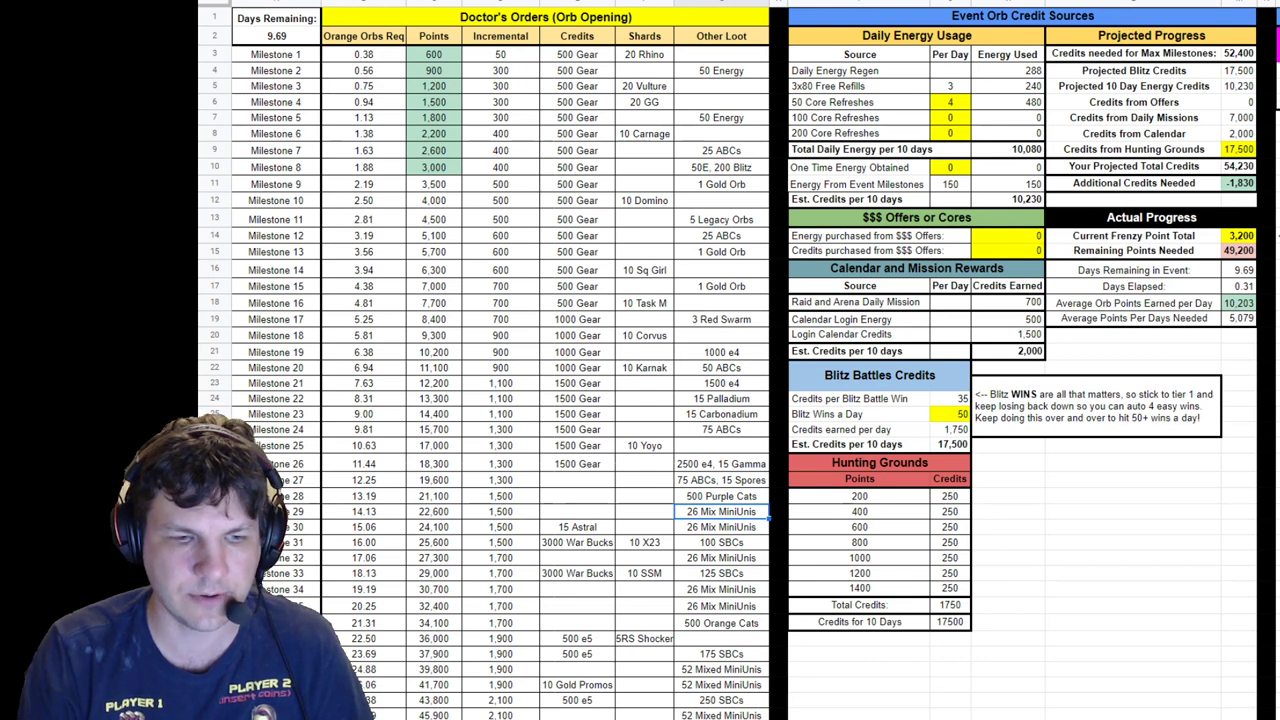
scroll(700, 360, "right", 2)
Step: Enter 4800 as the Current Frenzy Point Total
left_click(1148, 237)
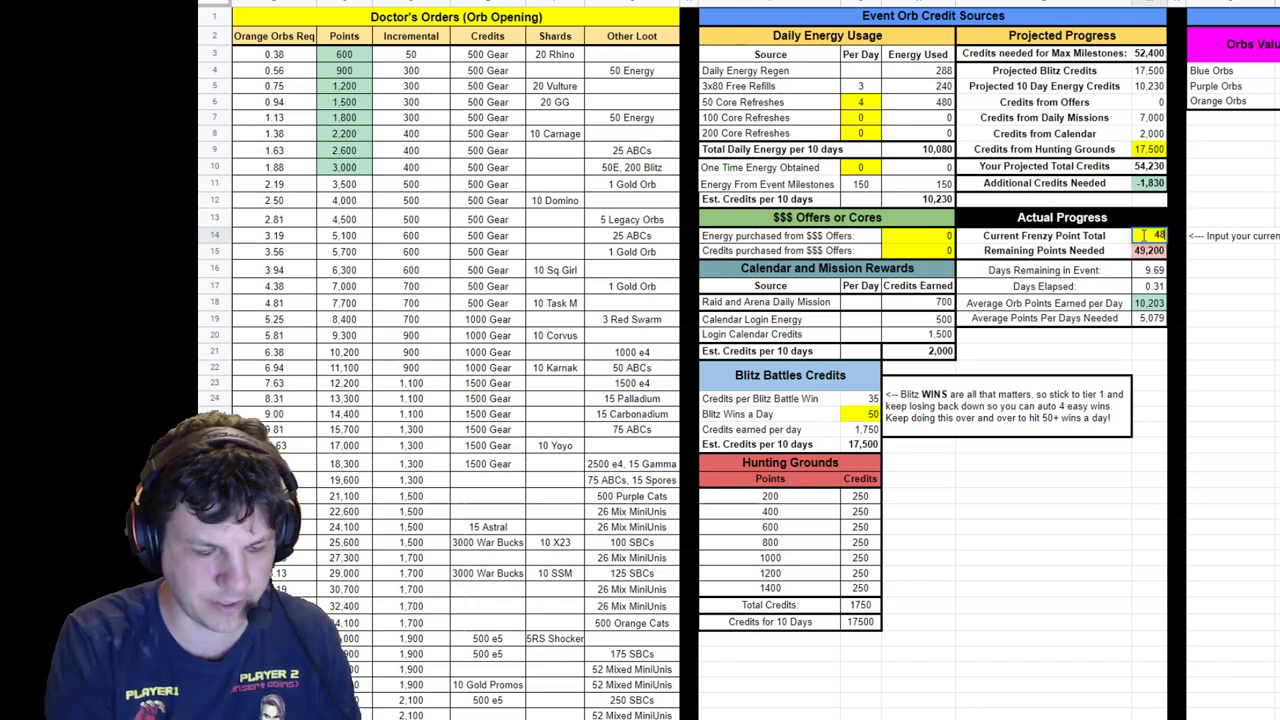
type("4800")
key("Return")
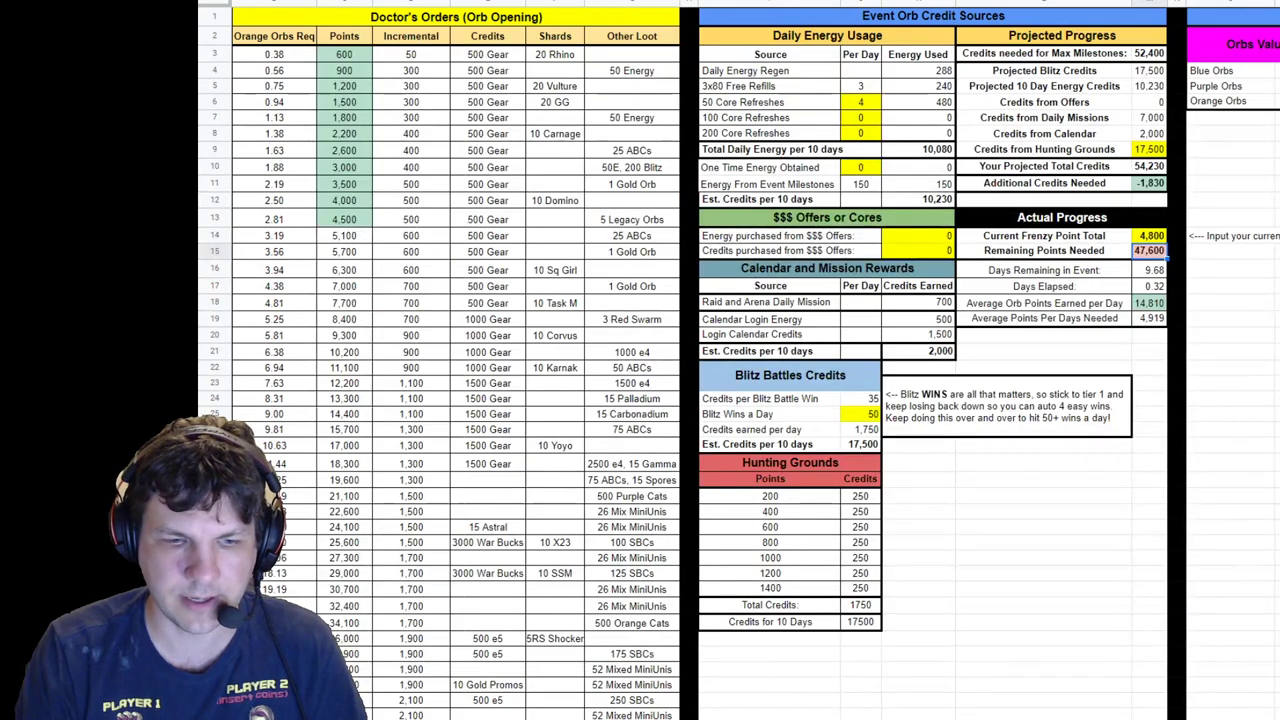
scroll(1003, 85, "right", 2)
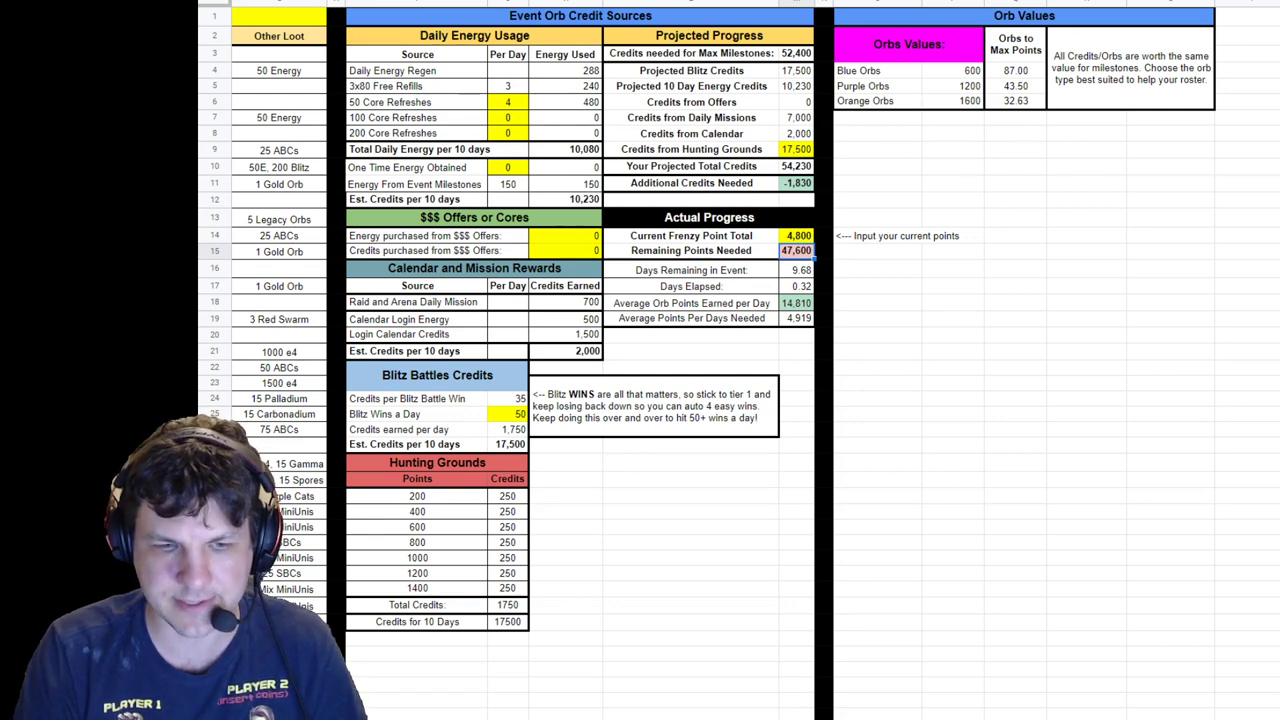
scroll(788, 658, "left", 2)
scroll(788, 658, "left", 1)
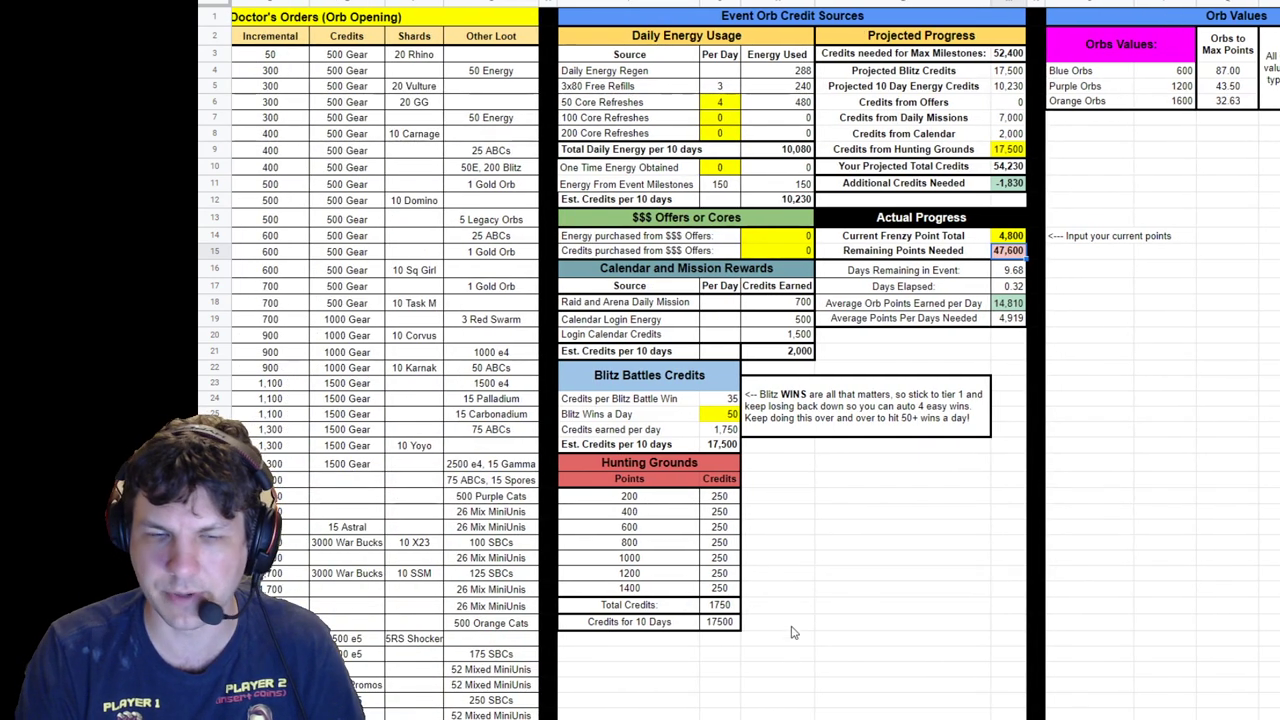
scroll(788, 658, "left", 2)
scroll(788, 658, "left", 1)
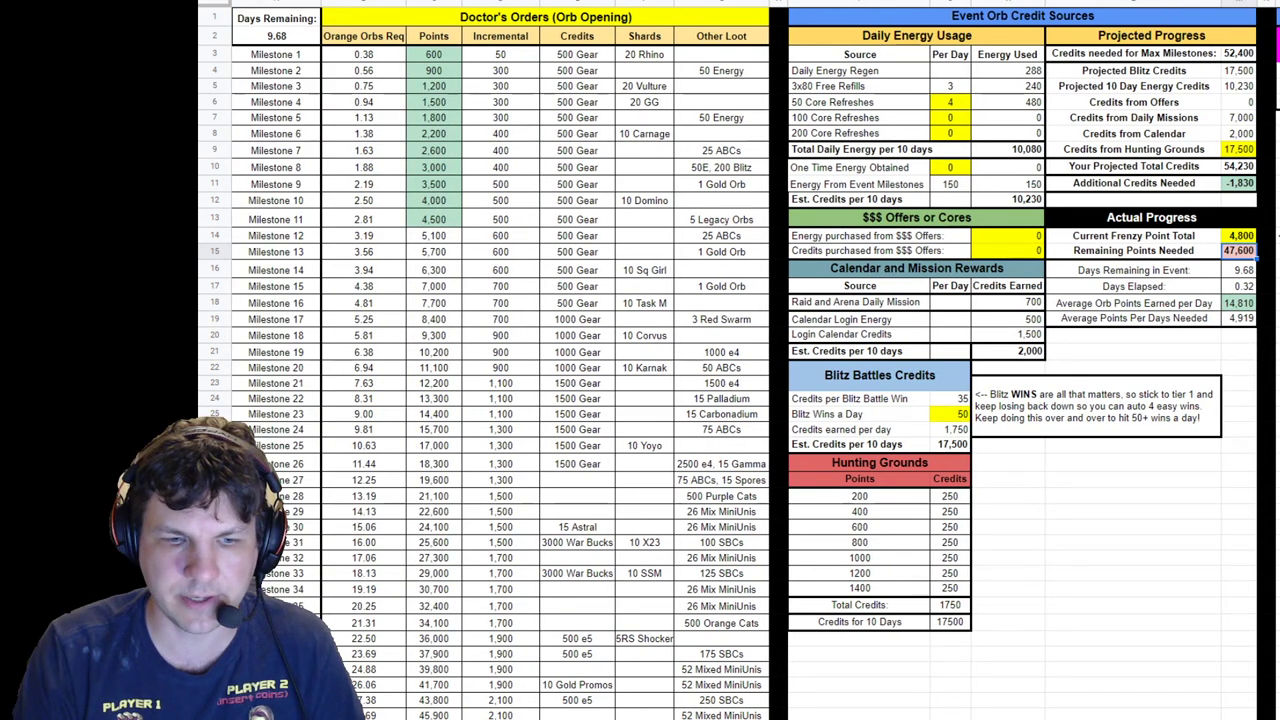
scroll(788, 658, "right", 1)
scroll(823, 694, "right", 1)
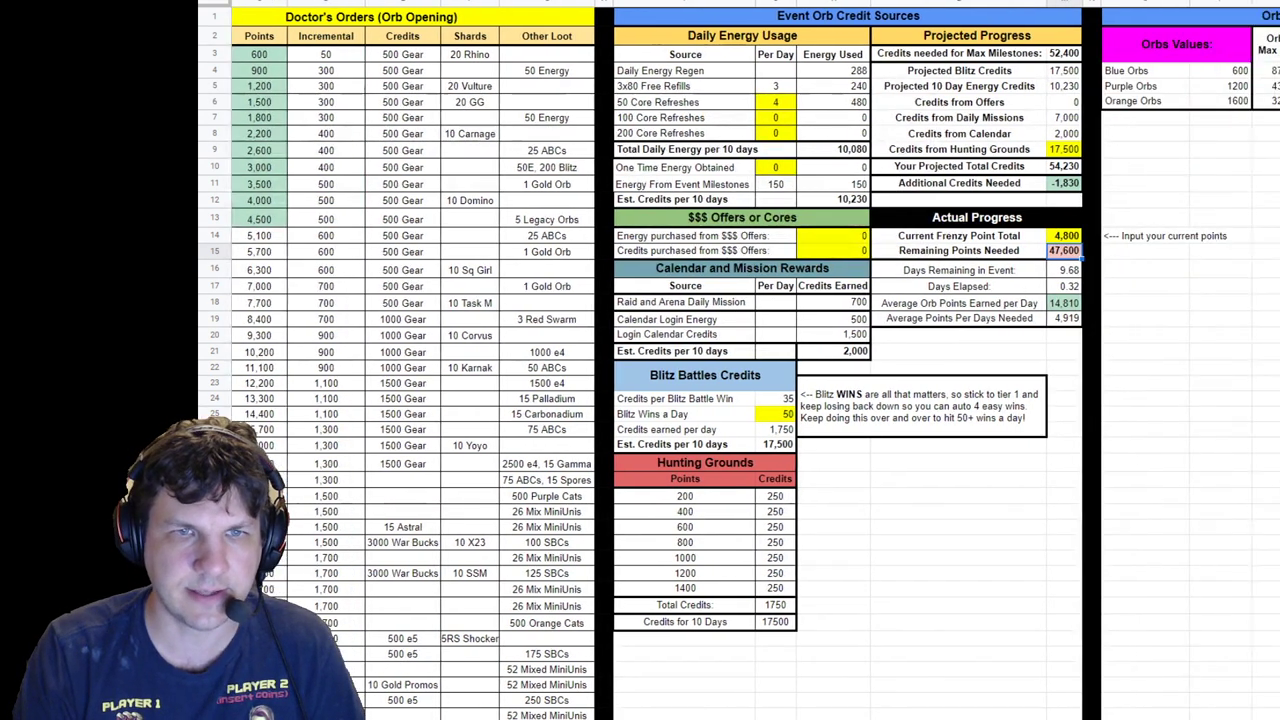
left_click(838, 88)
left_click(778, 88)
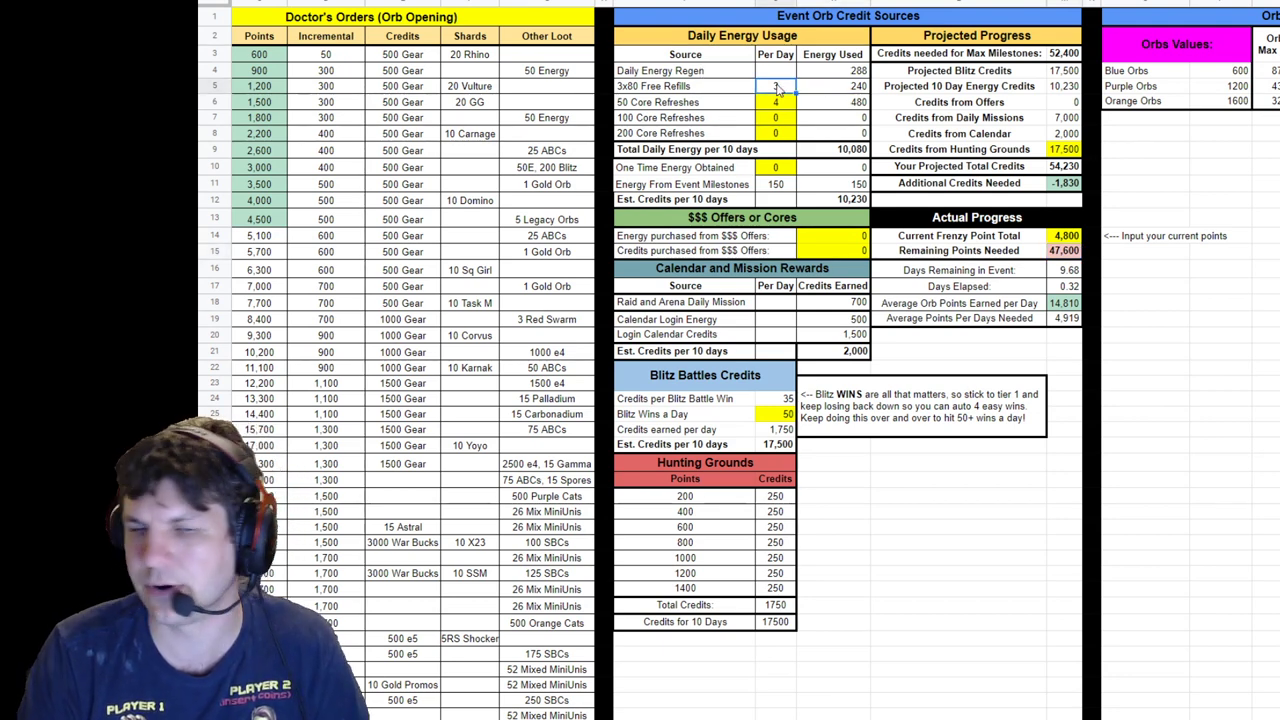
left_click(832, 73)
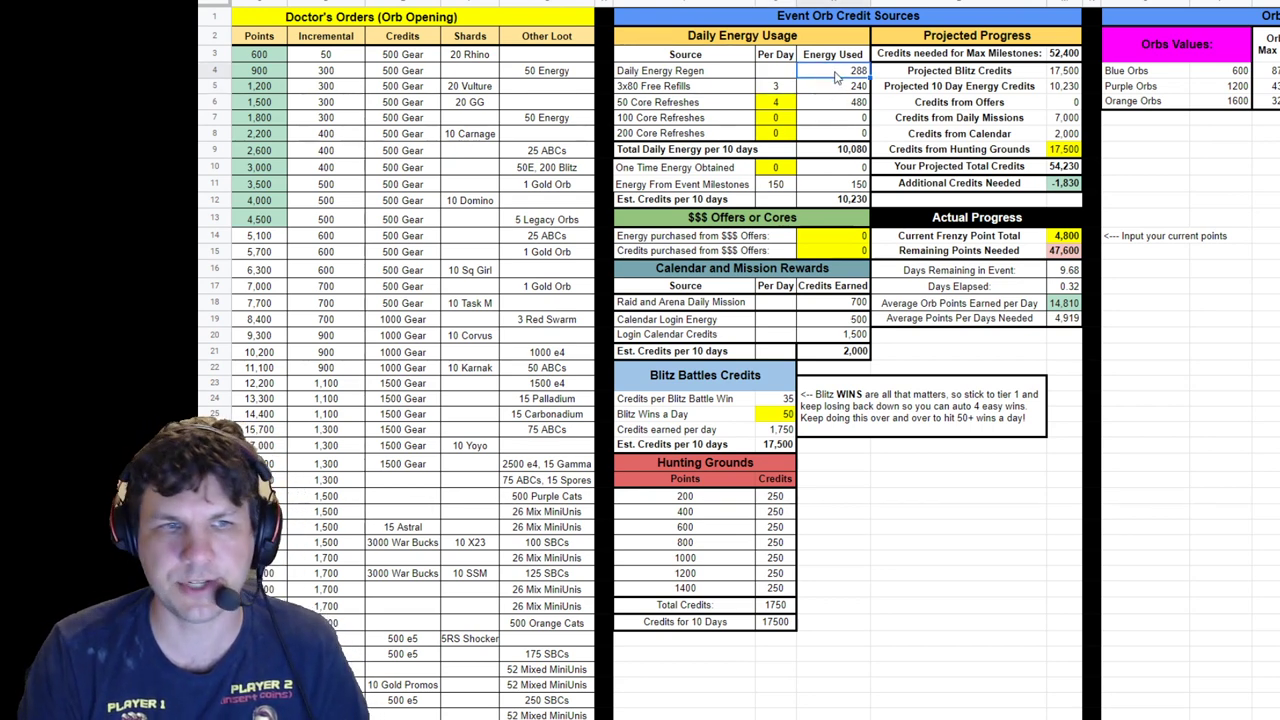
left_click(829, 90)
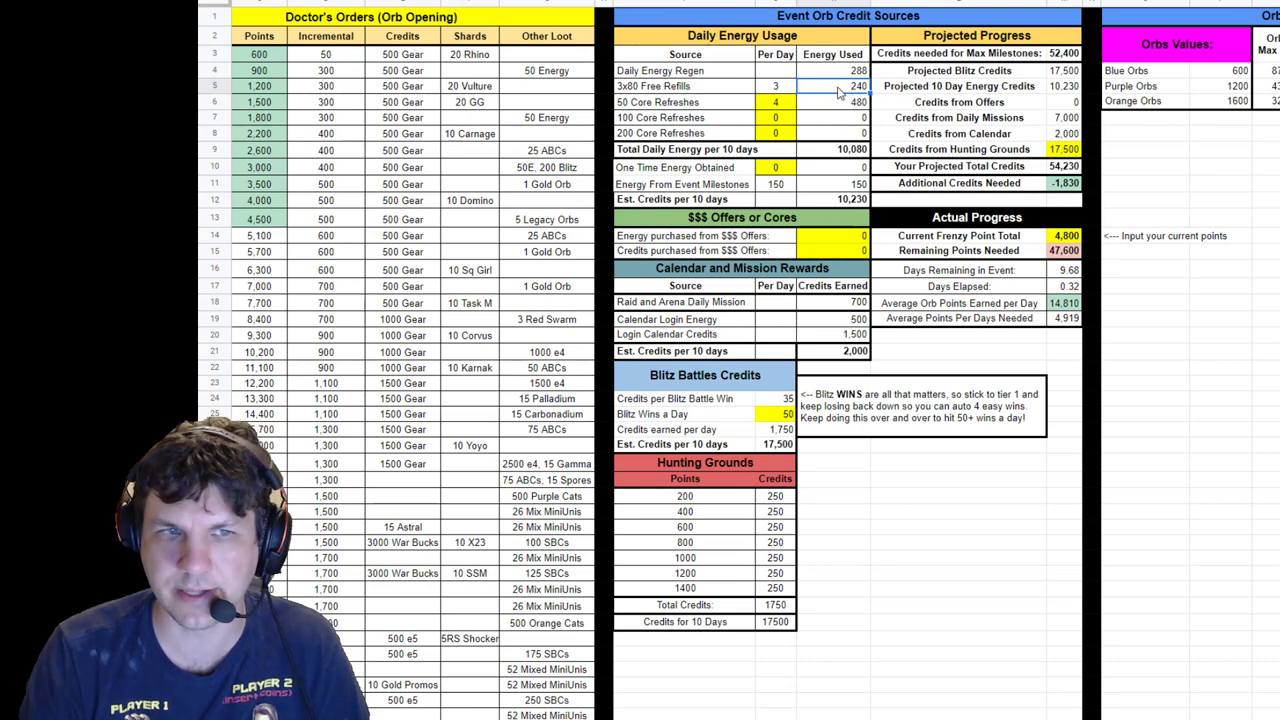
key("Down")
key("Left")
key("Left")
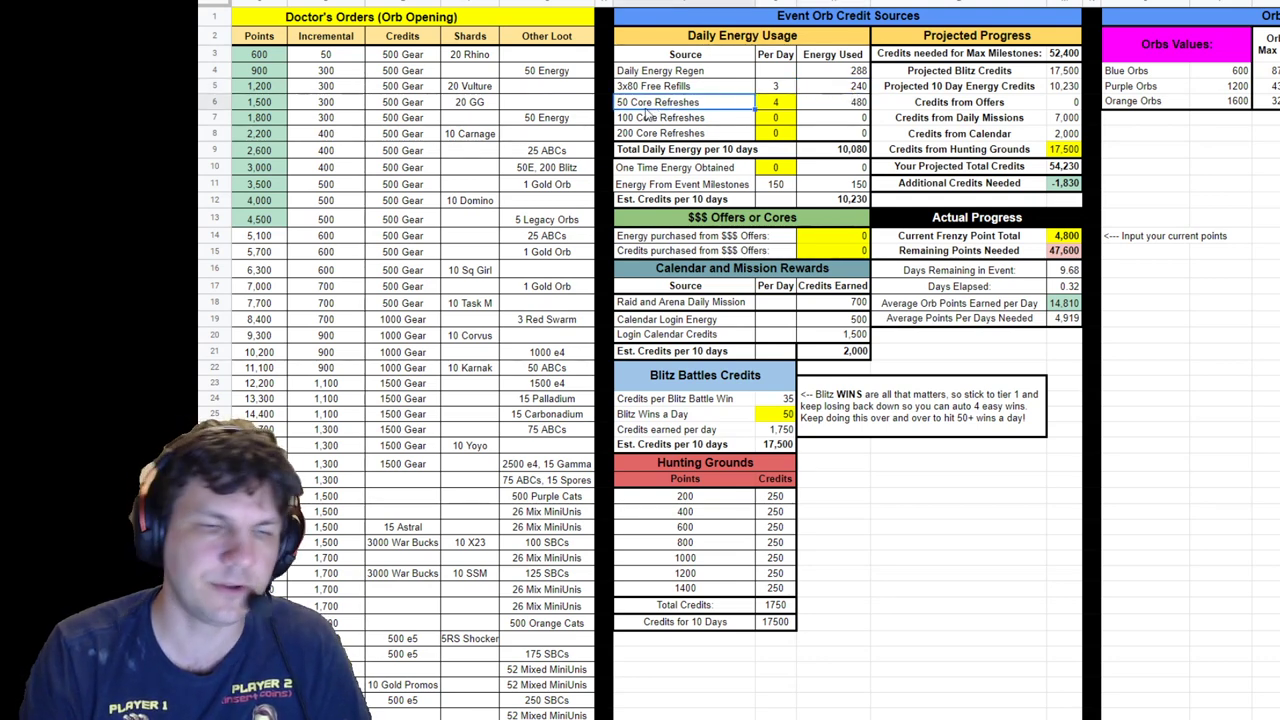
key("Right")
key("Right")
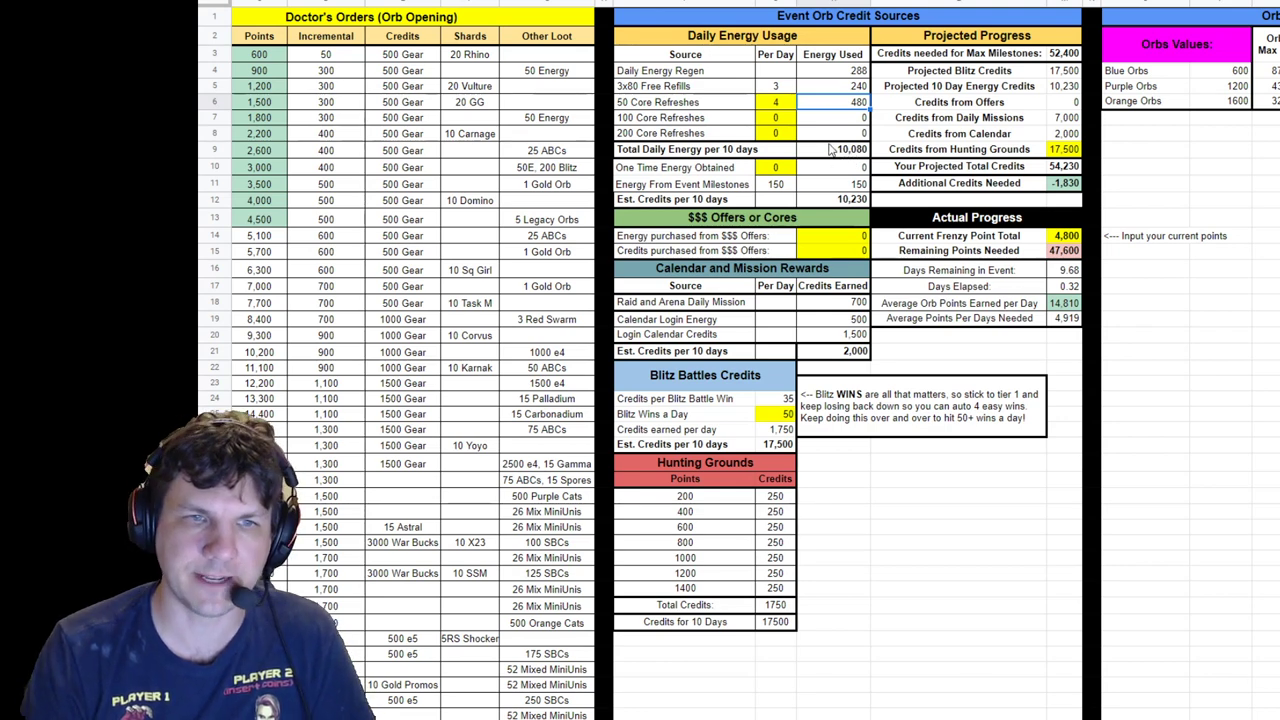
left_click(790, 118)
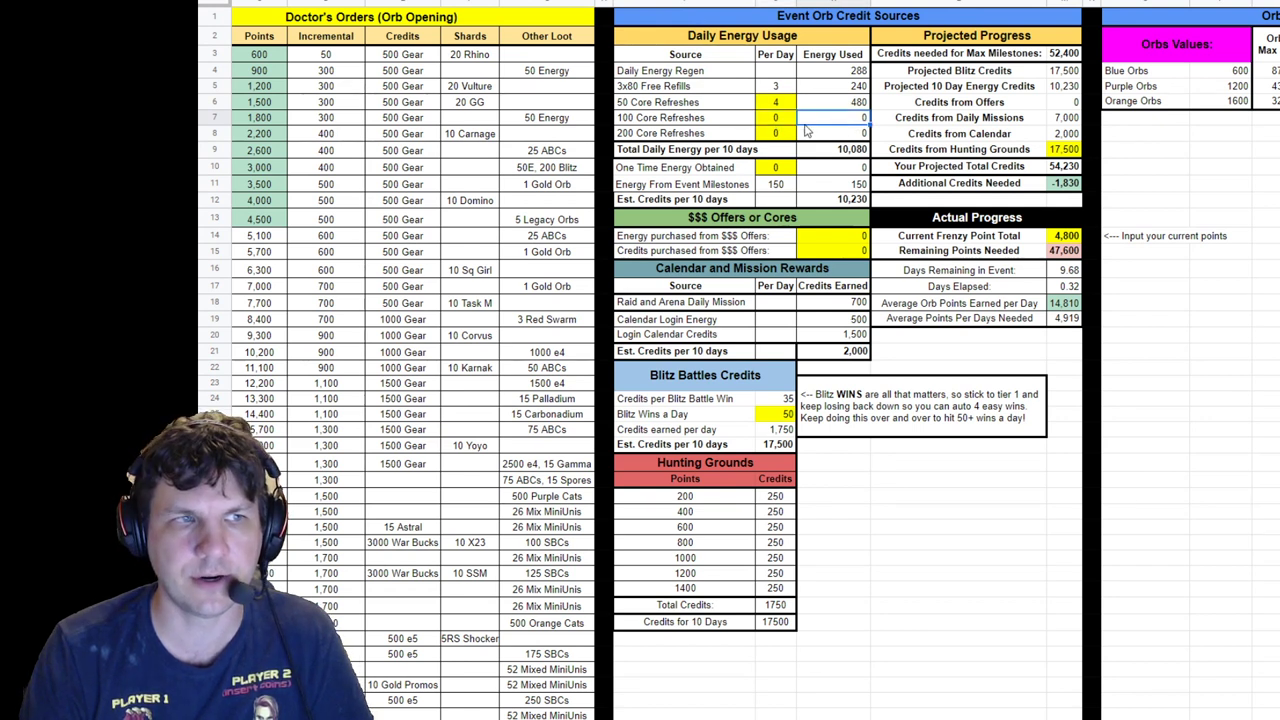
left_click(839, 134)
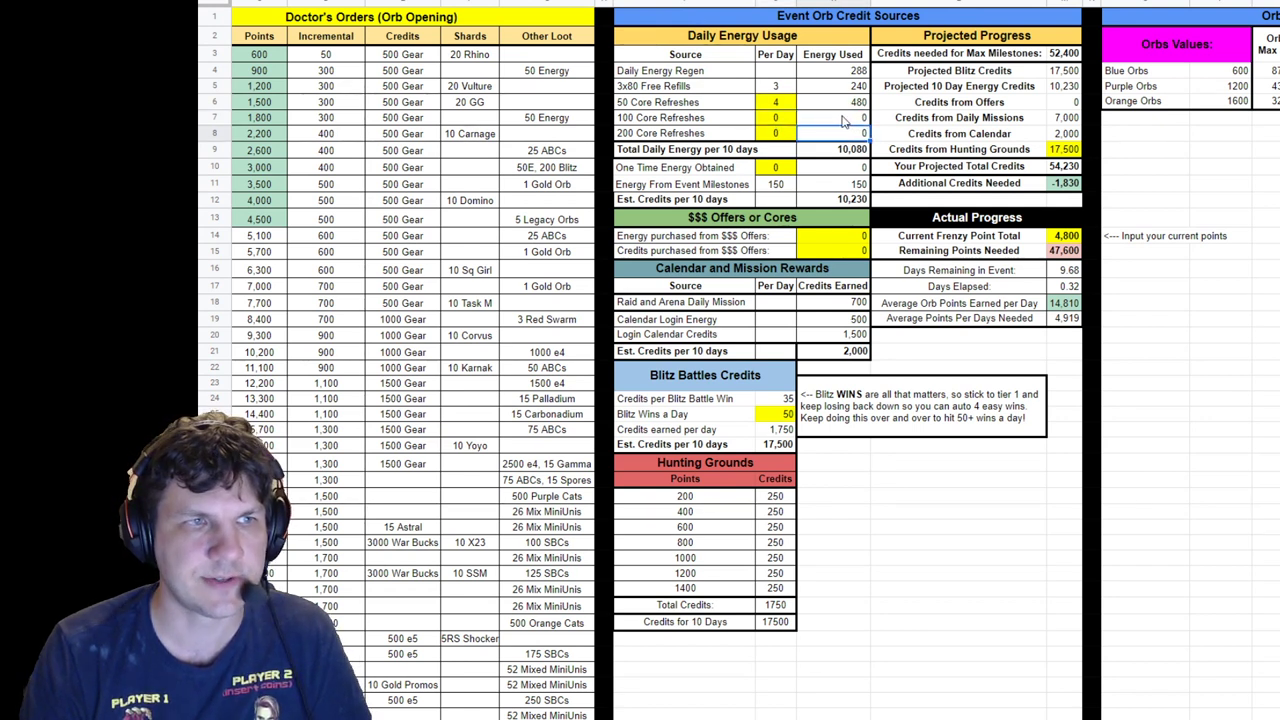
double_click(840, 117)
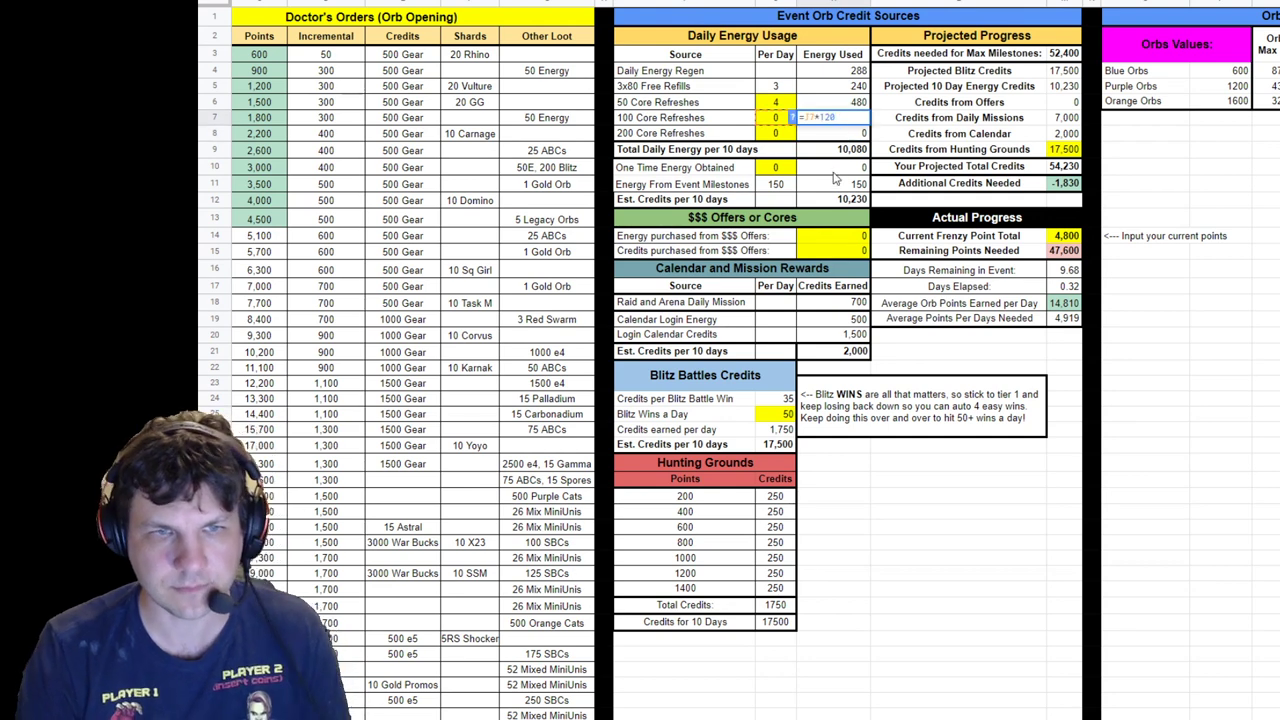
key("Escape")
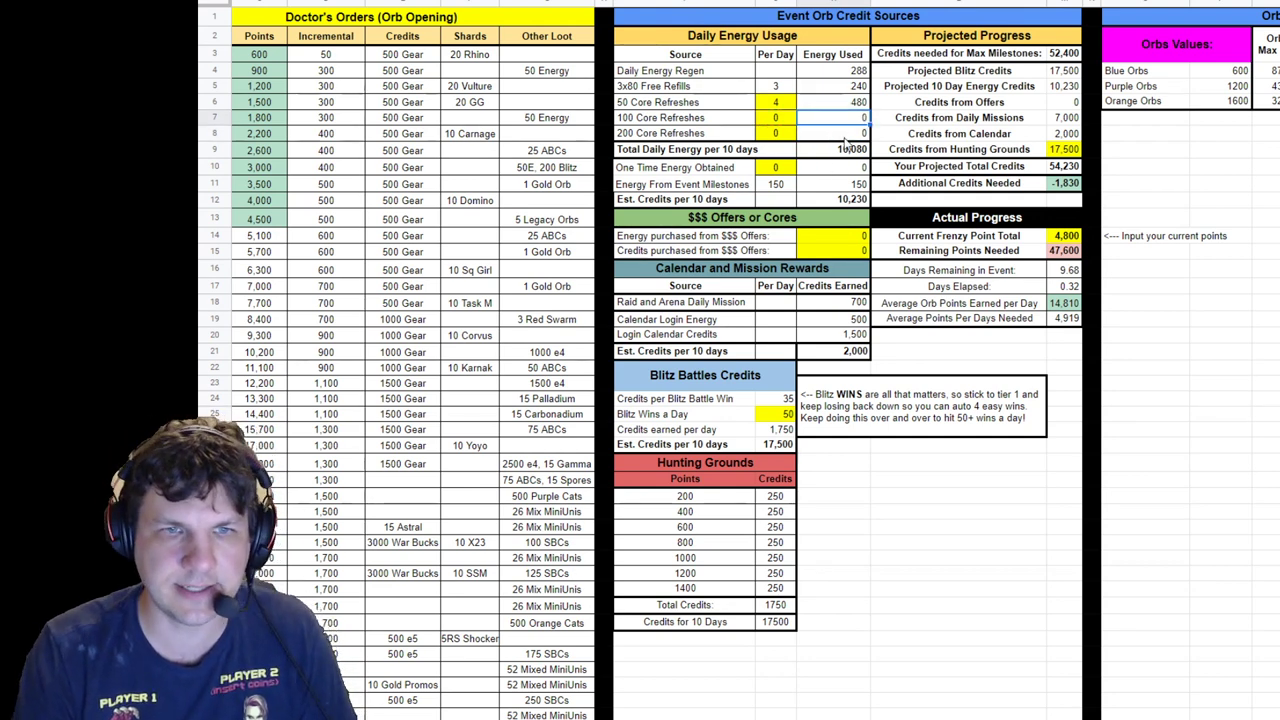
double_click(850, 119)
key("Escape")
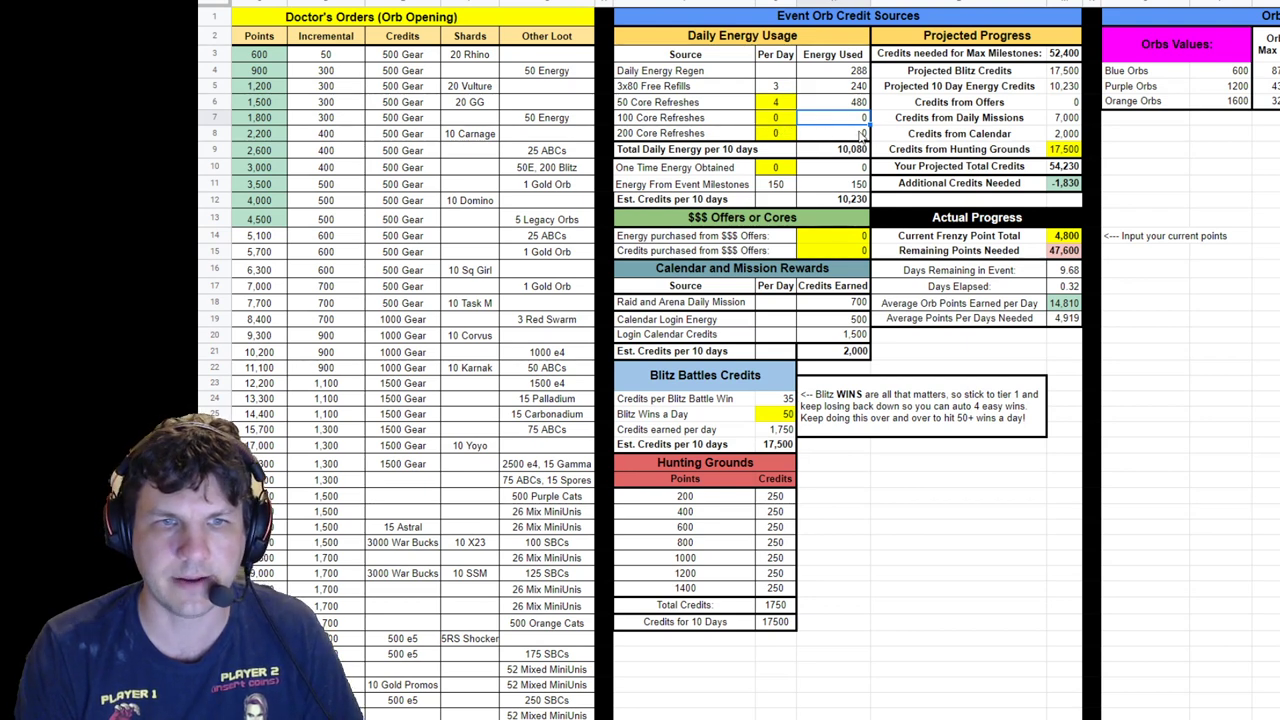
double_click(845, 149)
key("Escape")
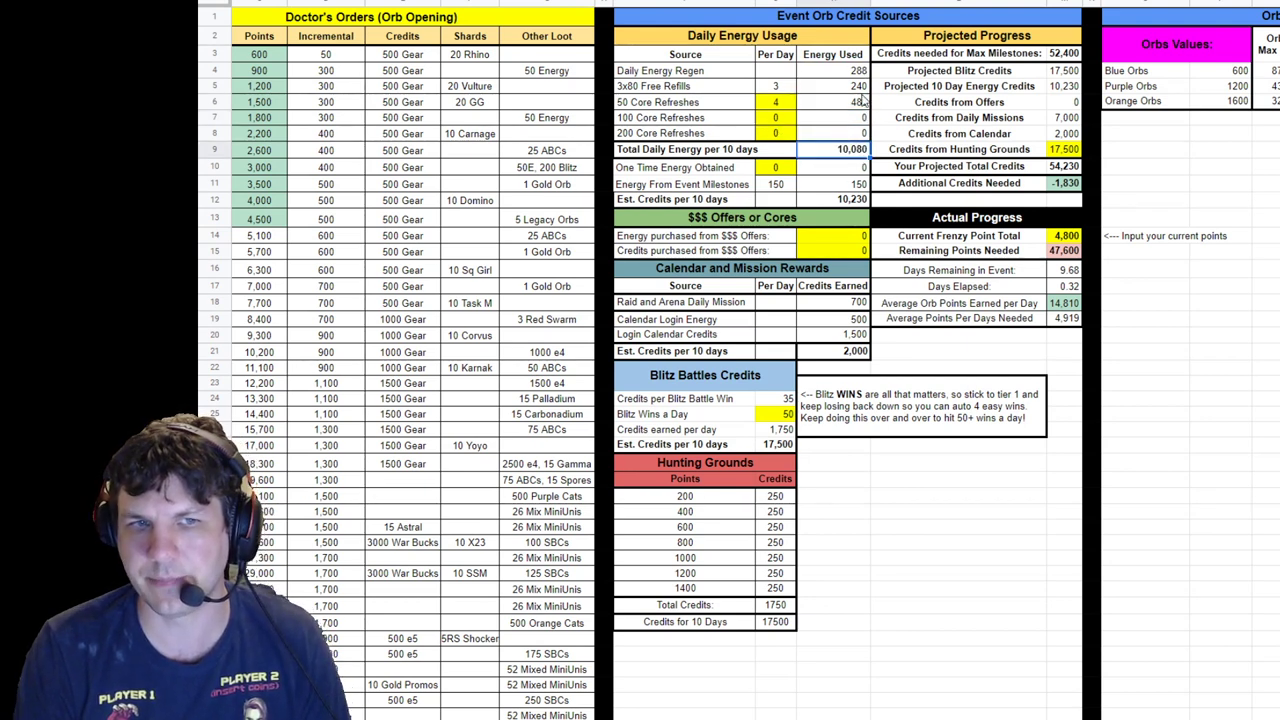
left_click(774, 120)
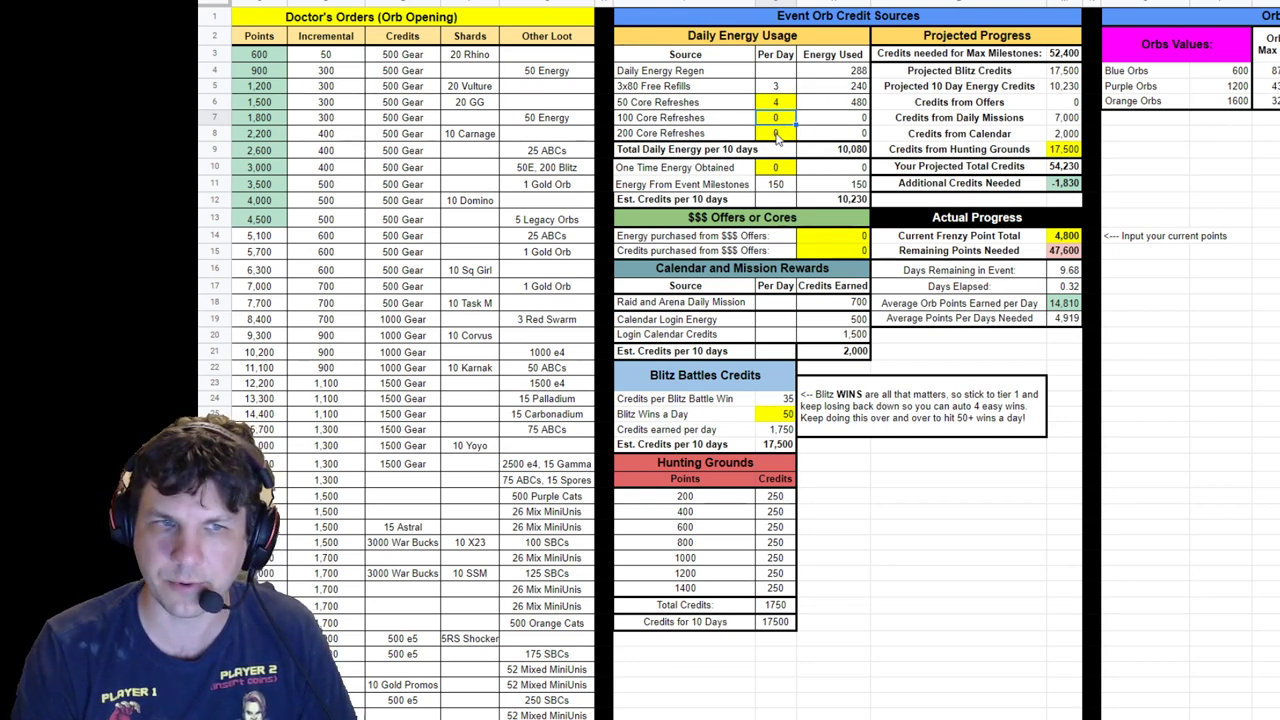
left_click(789, 135)
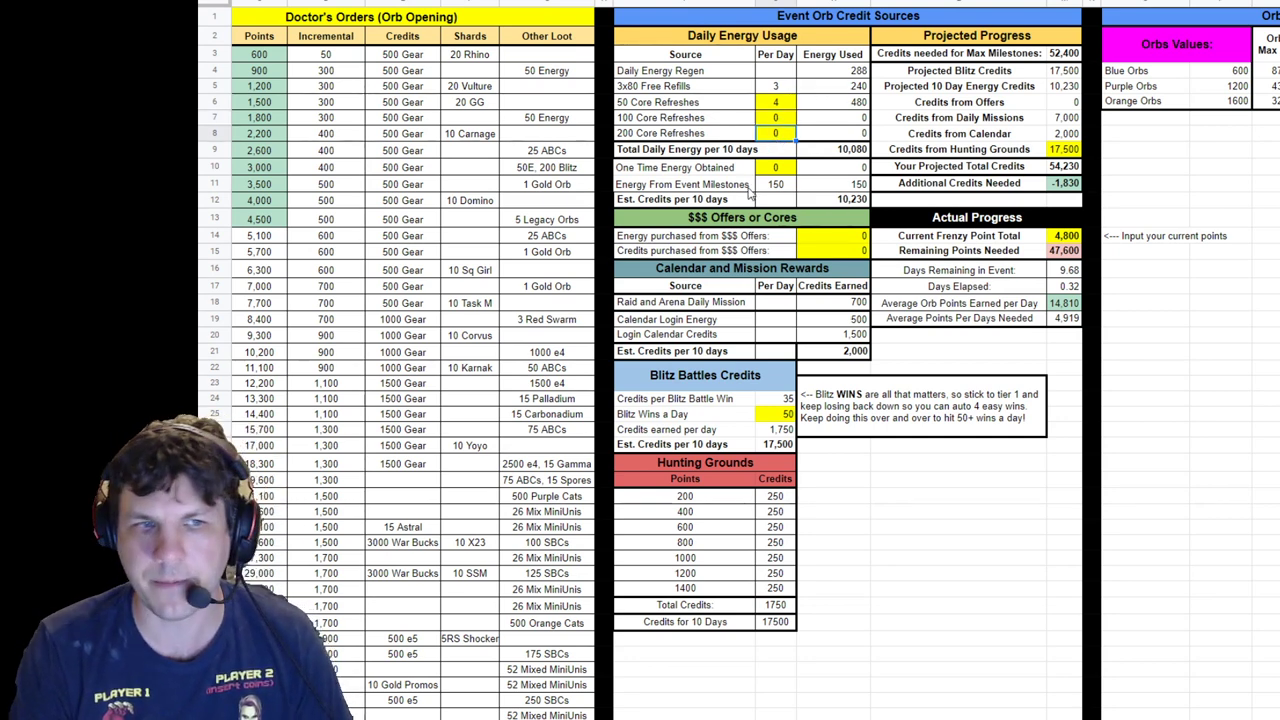
left_click(773, 170)
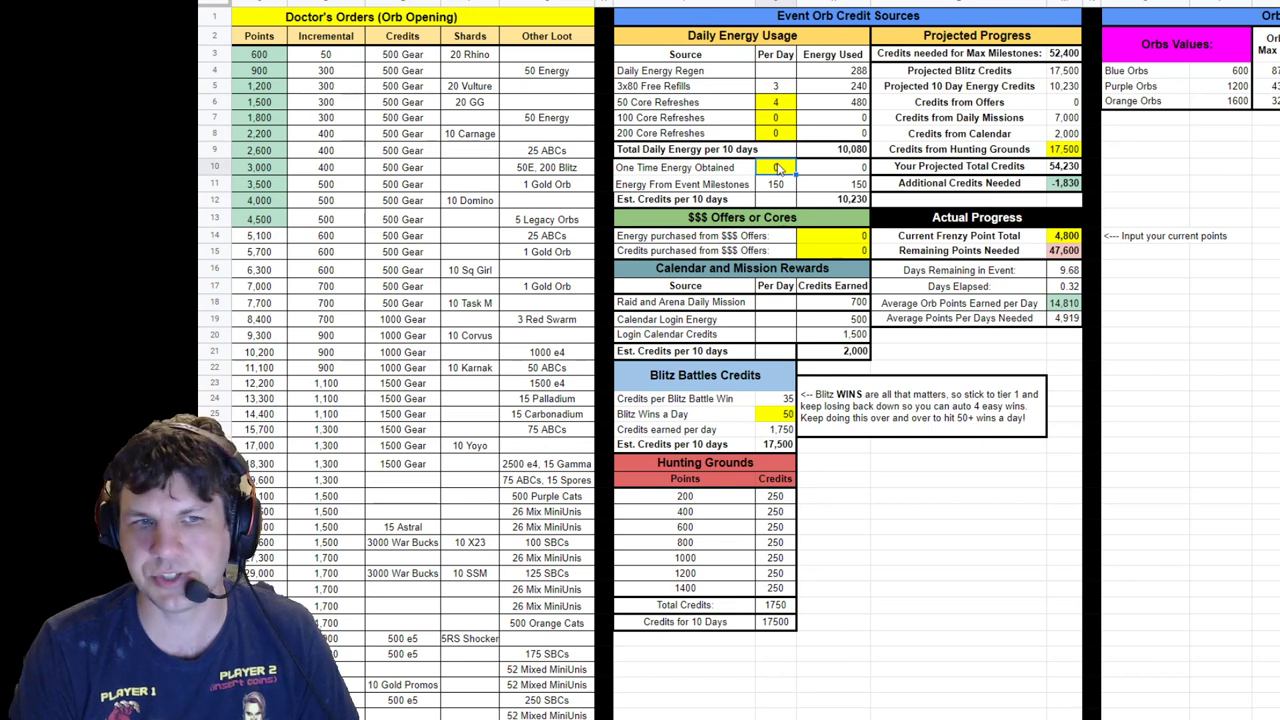
type("10")
type("100")
key("Return")
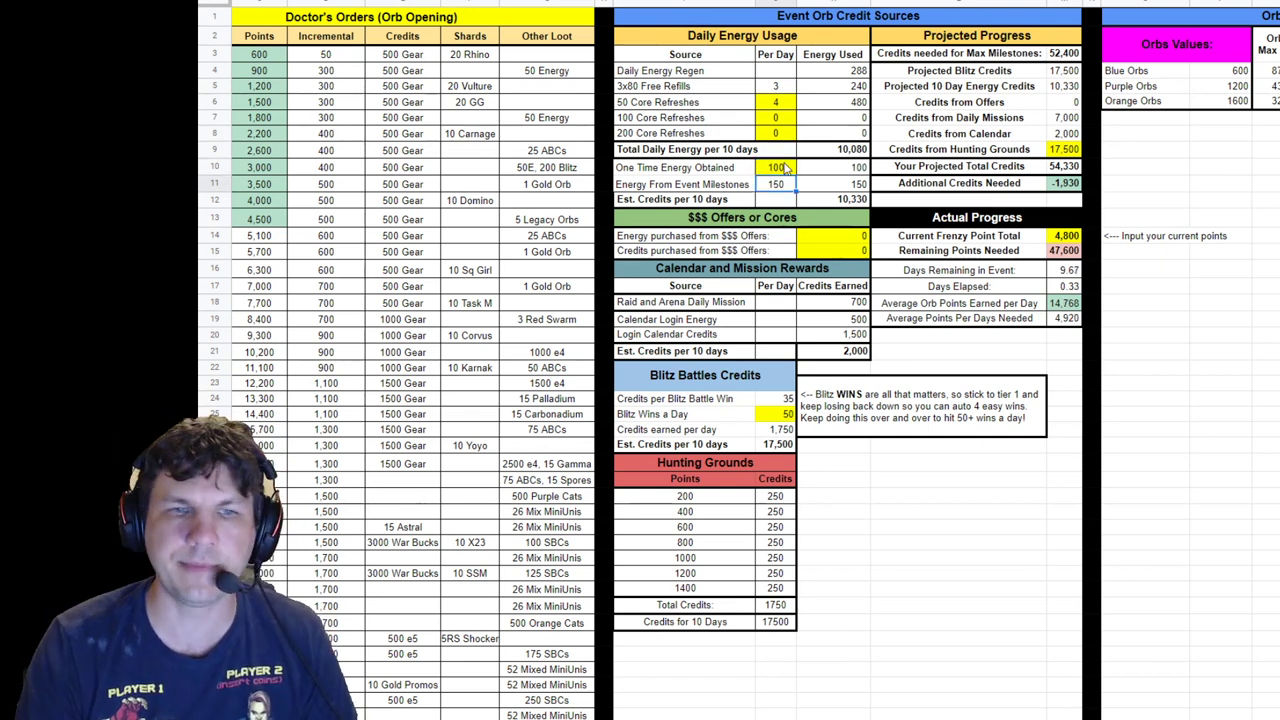
left_click(785, 171)
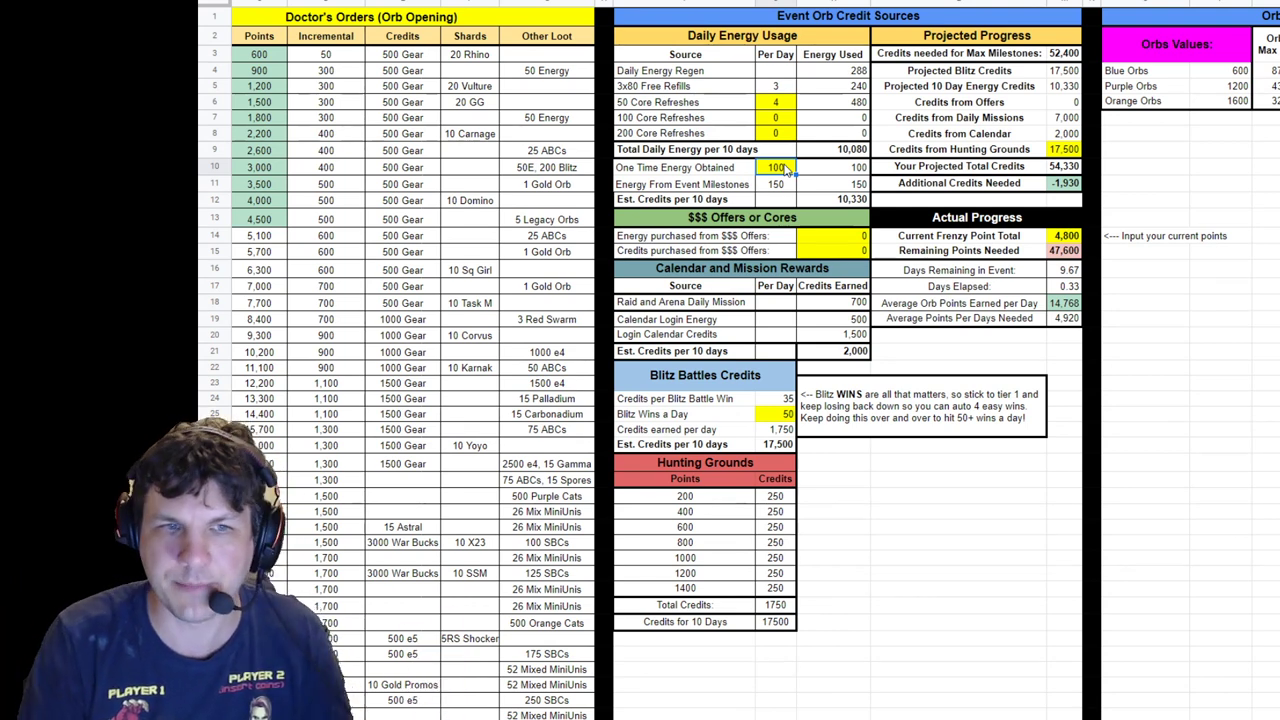
type("300")
key("Return")
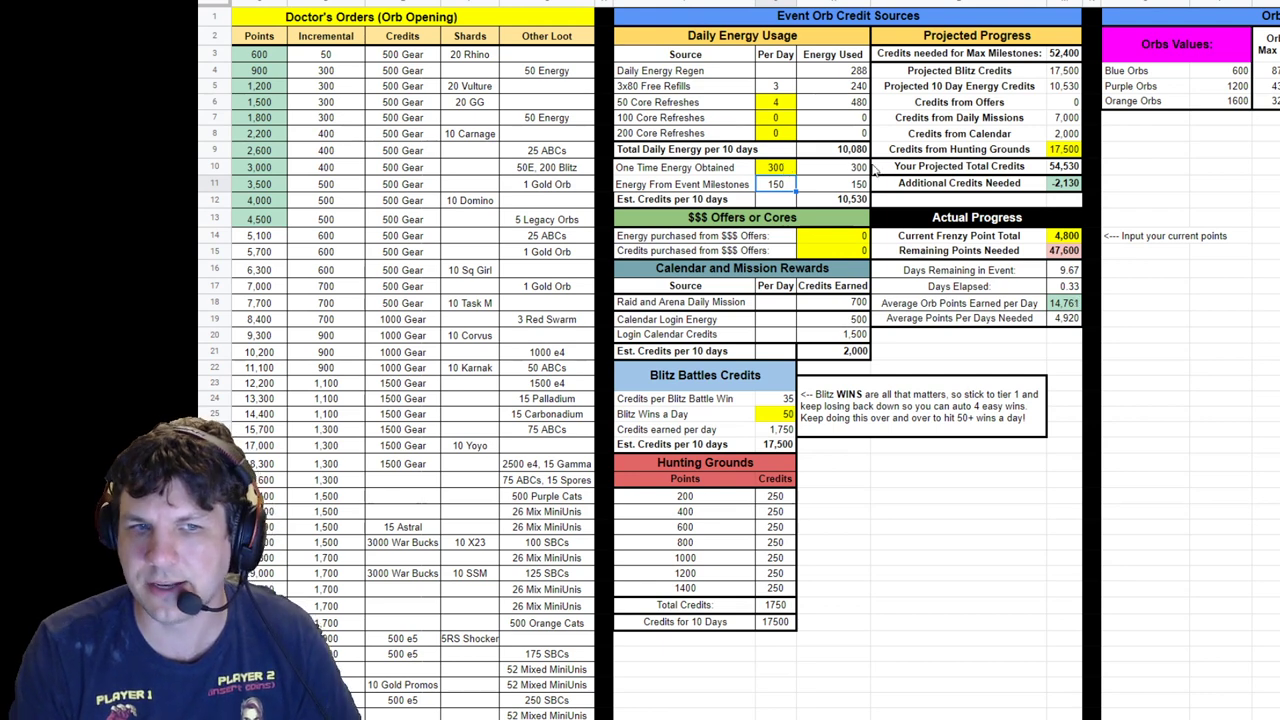
left_click(803, 173)
left_click(844, 201)
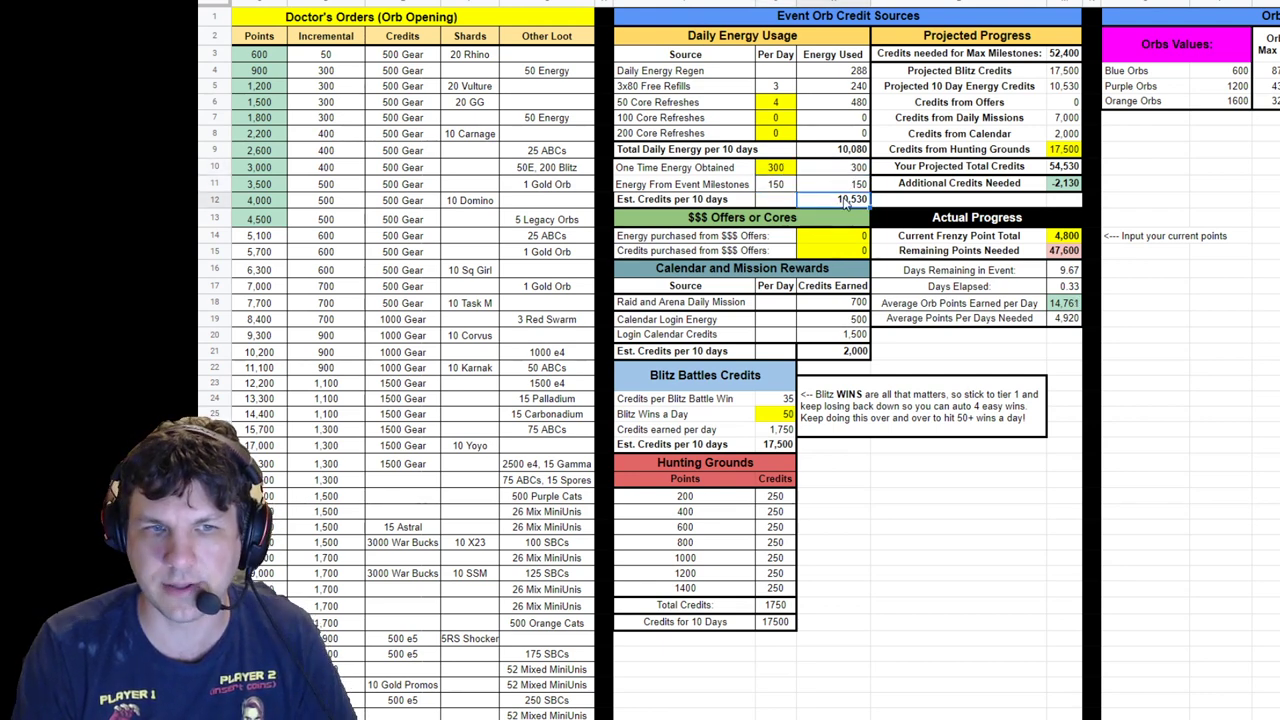
left_click(1071, 88)
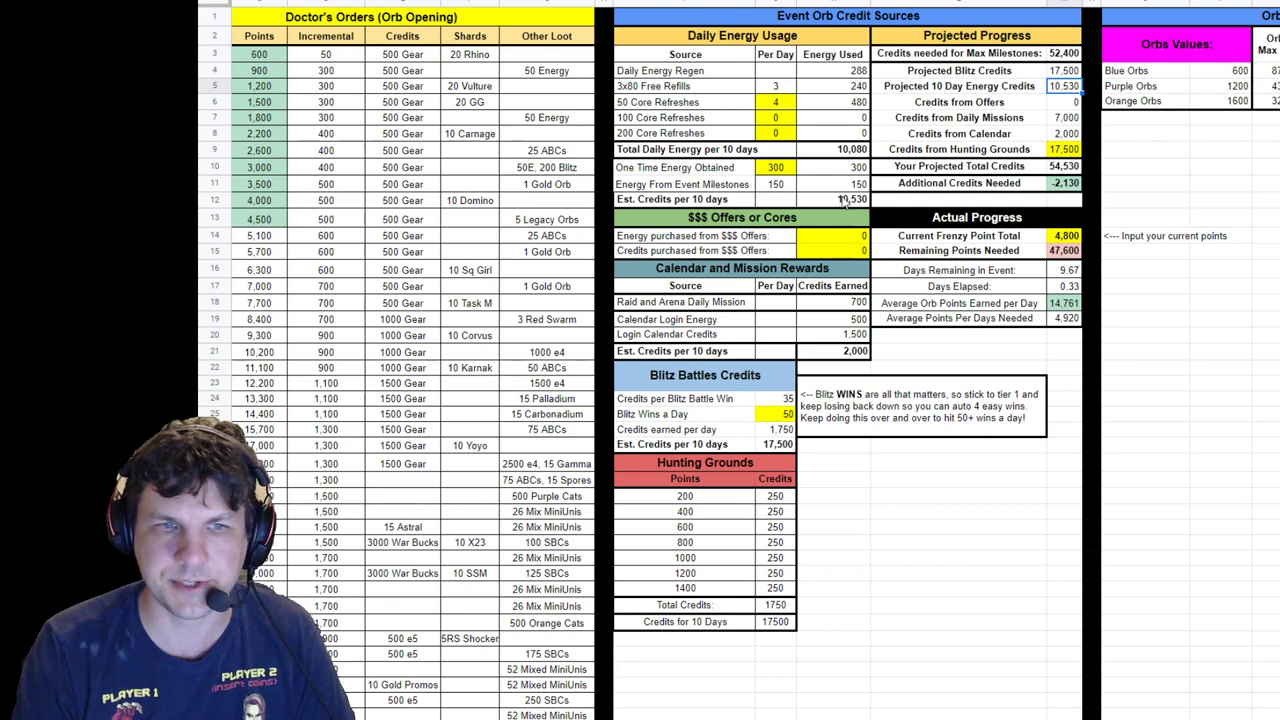
left_click(783, 169)
type("0")
key("Return")
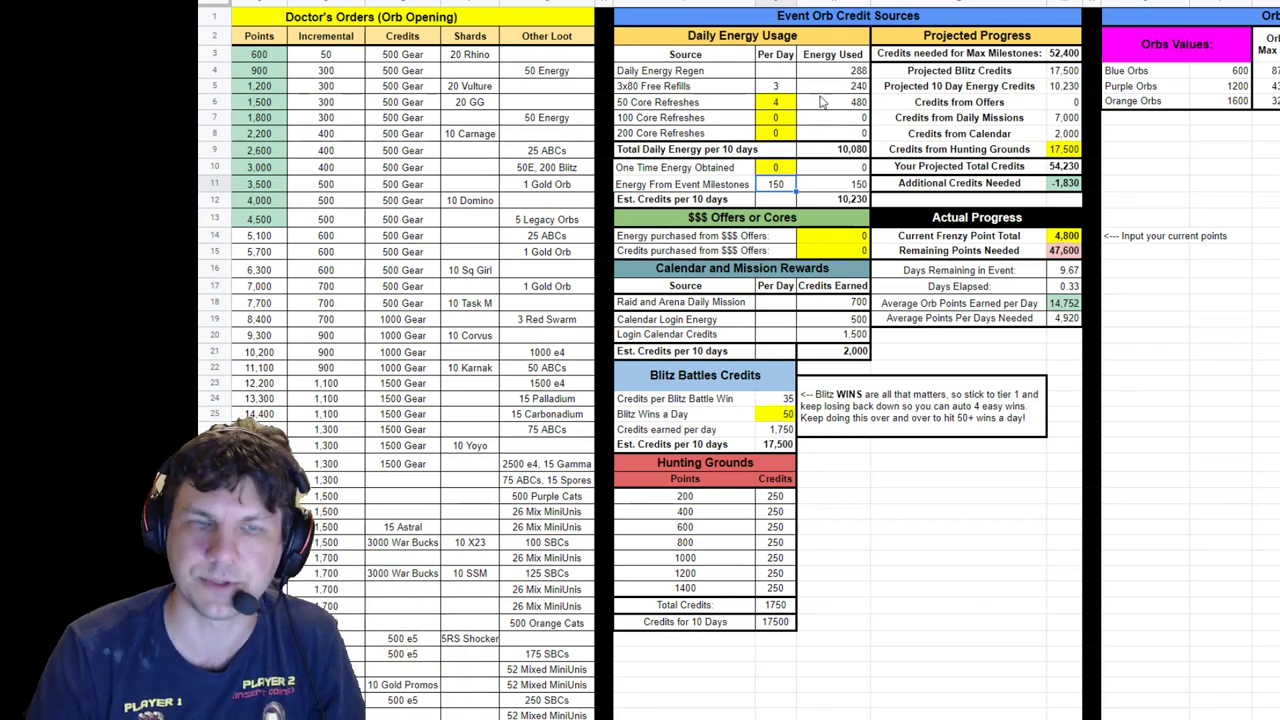
left_click(790, 170)
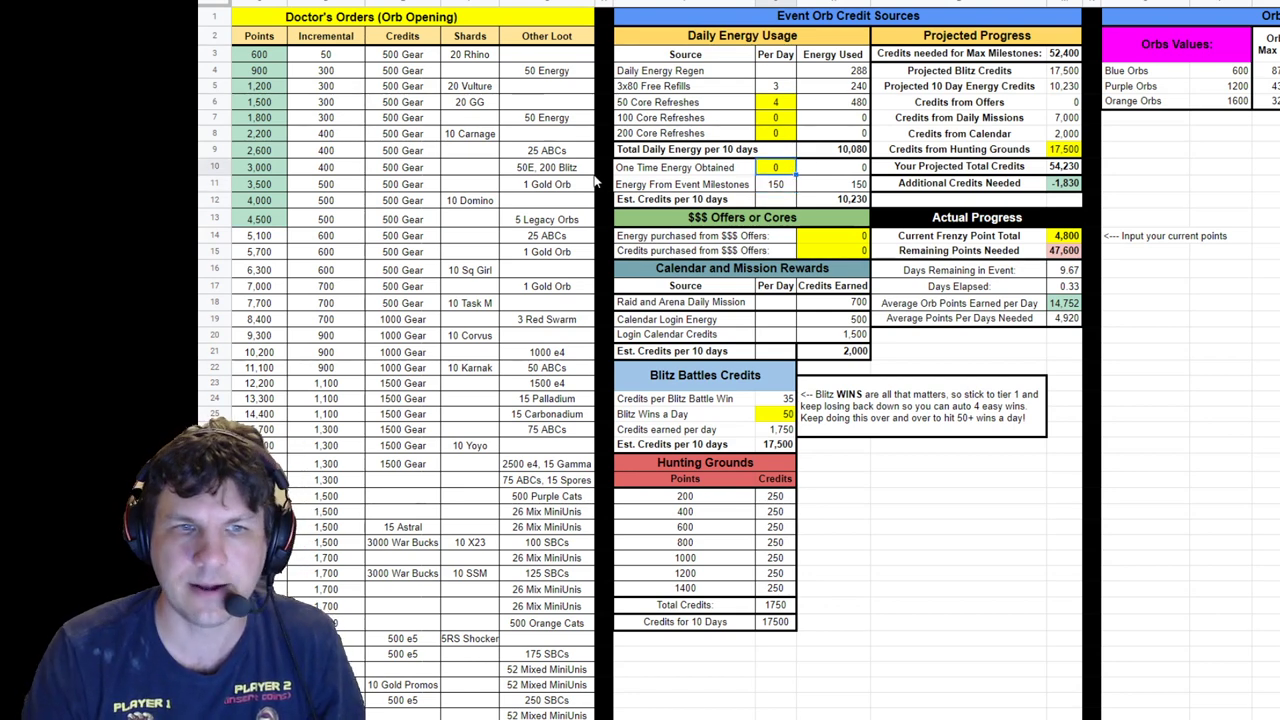
left_click(786, 188)
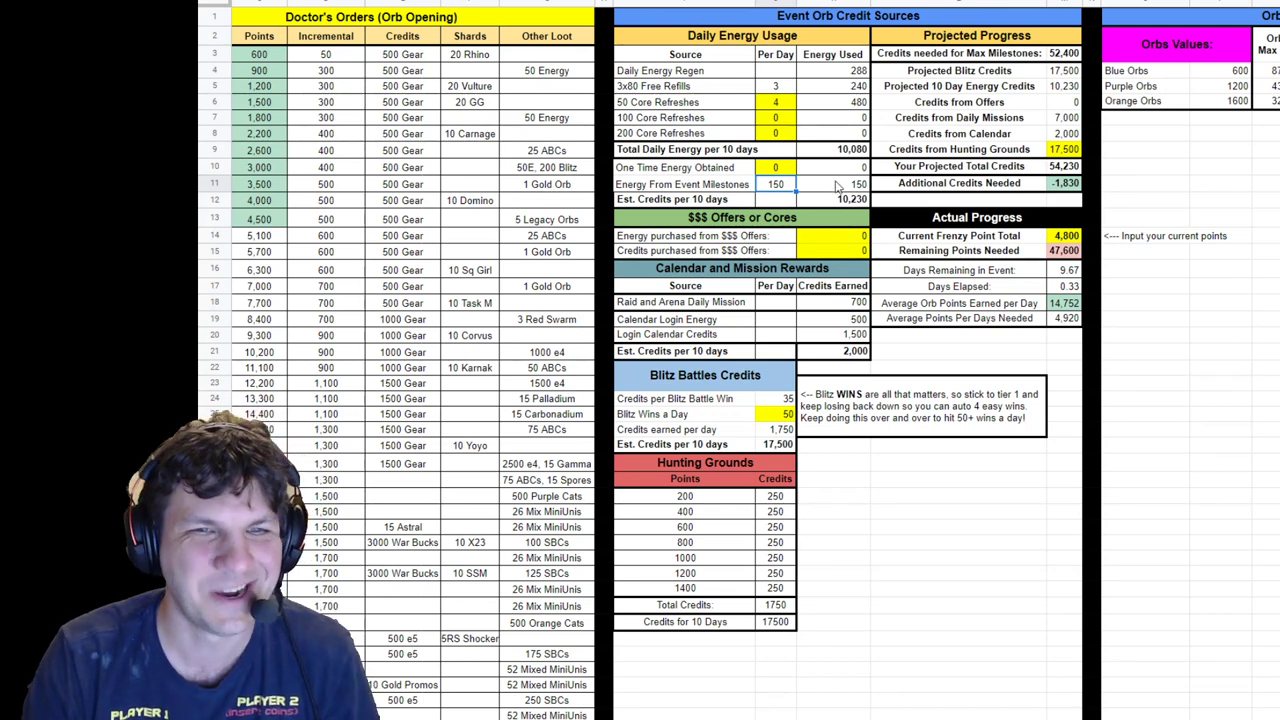
left_click(835, 184)
left_click(815, 237)
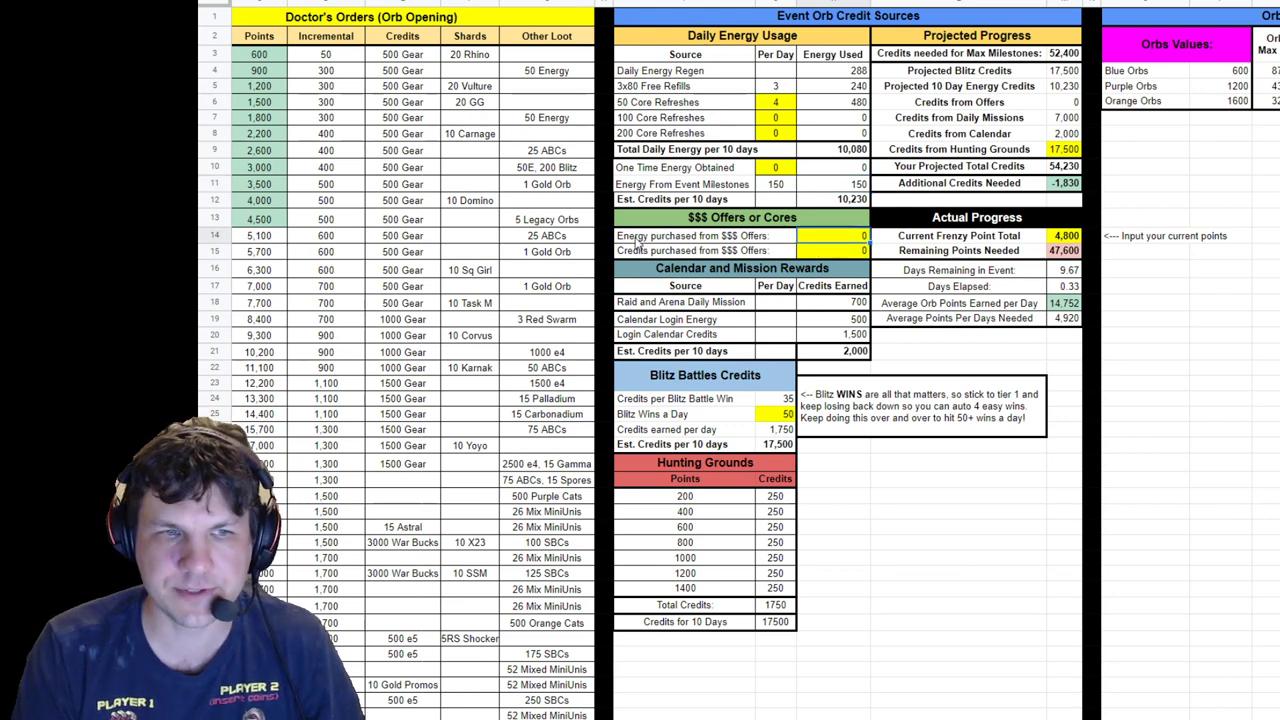
double_click(843, 235)
key("Escape")
left_click(1060, 106)
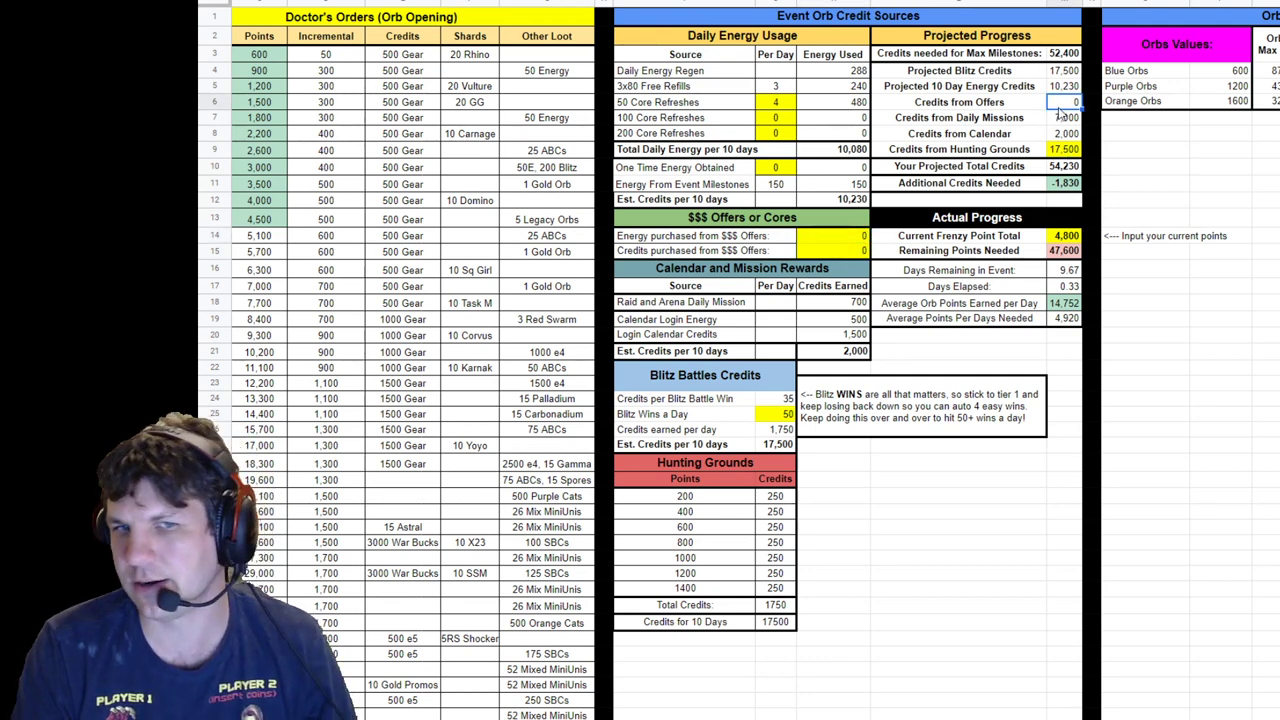
left_click(843, 249)
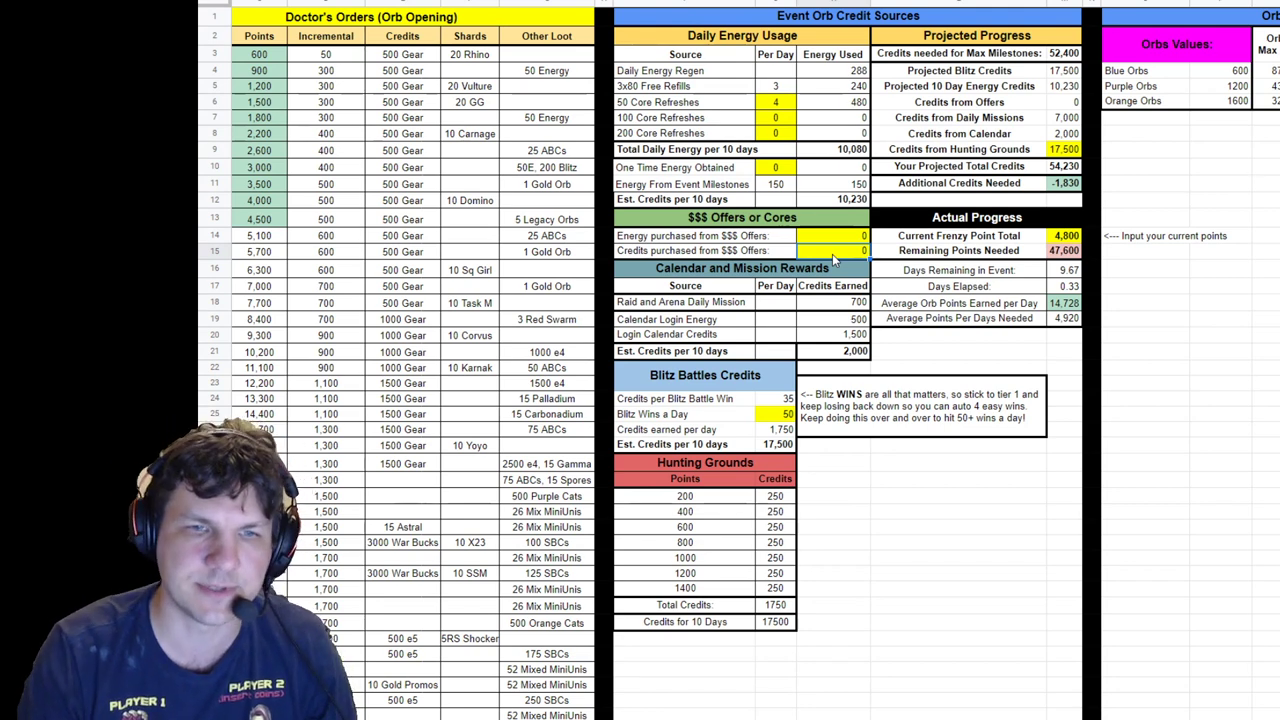
left_click(827, 305)
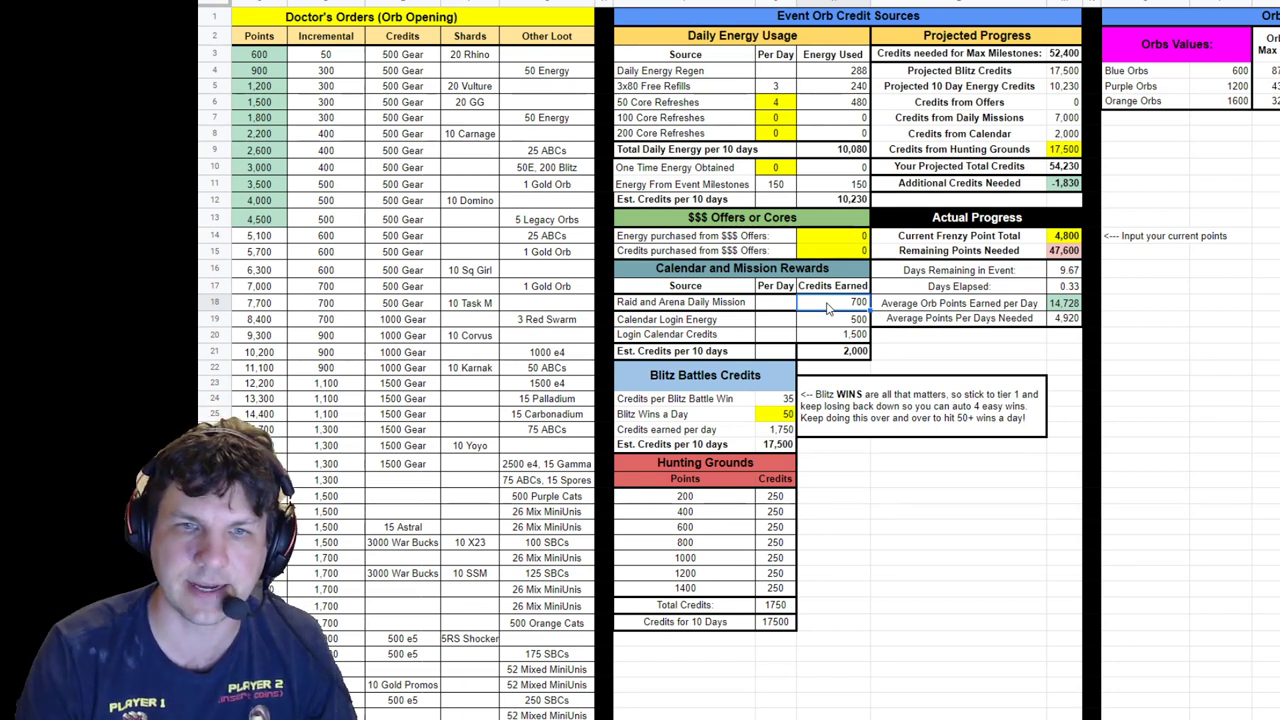
left_click(834, 320)
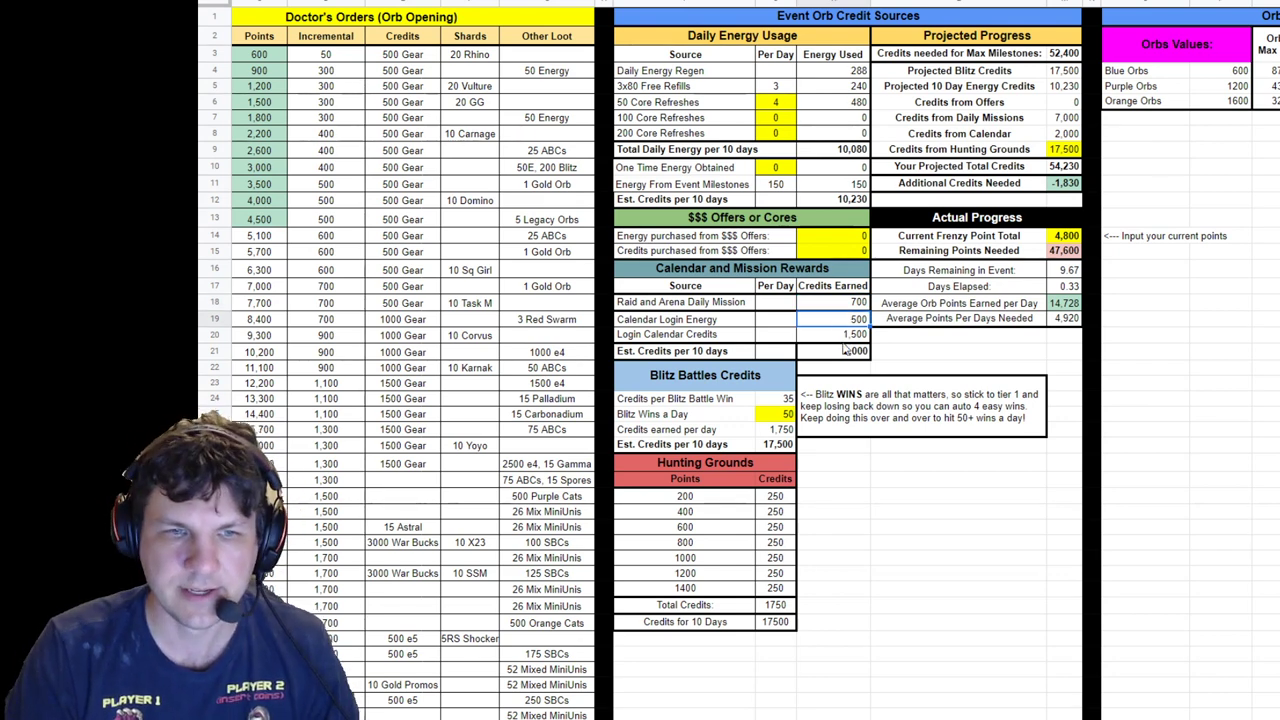
left_click(843, 337)
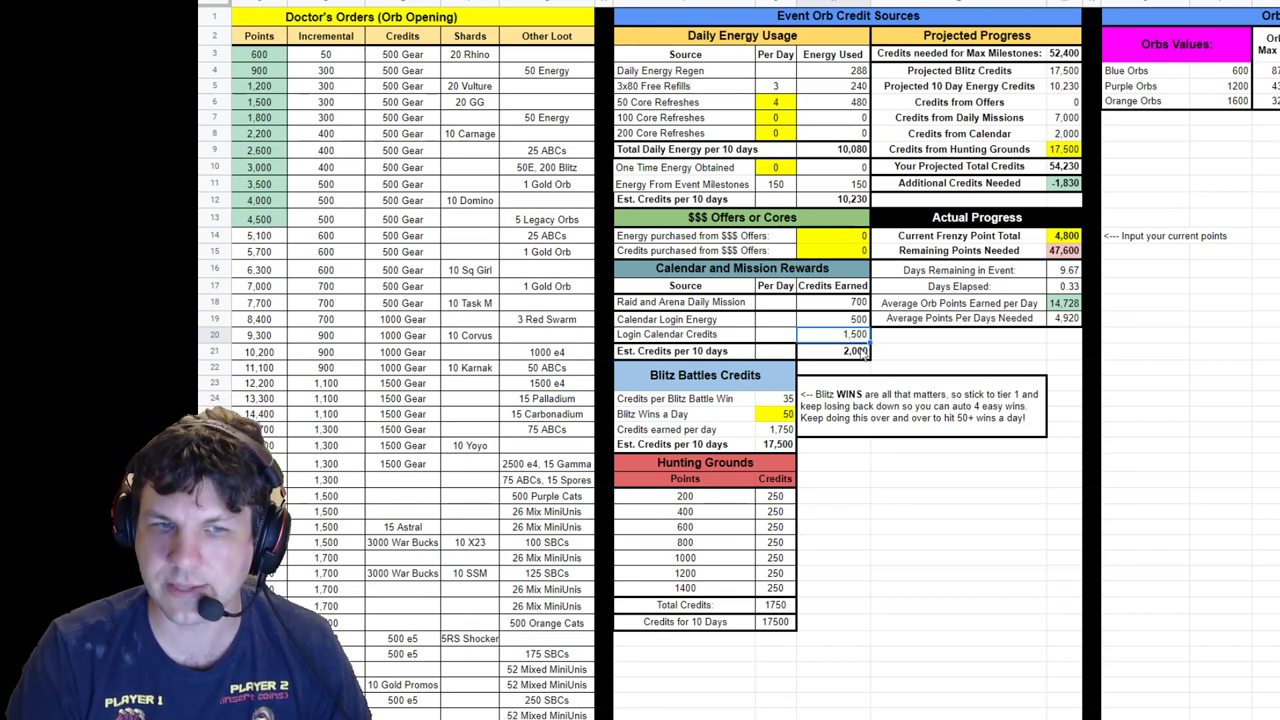
left_click(857, 354)
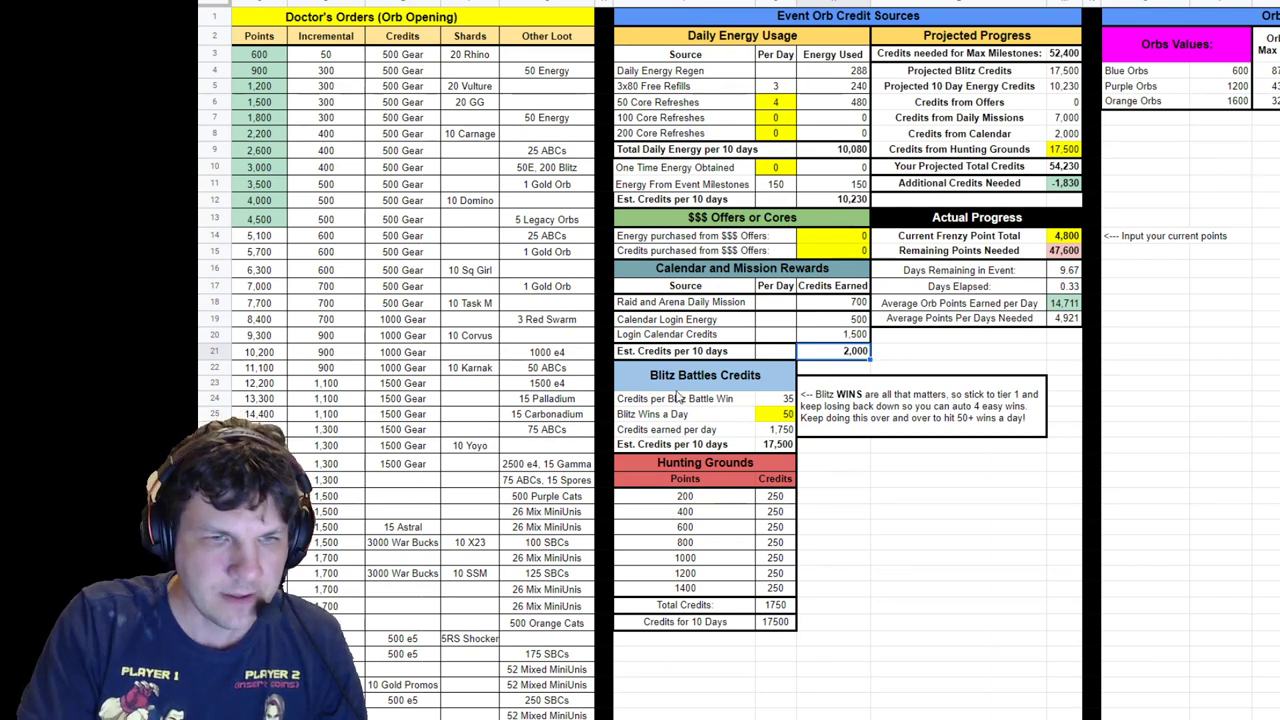
left_click(782, 440)
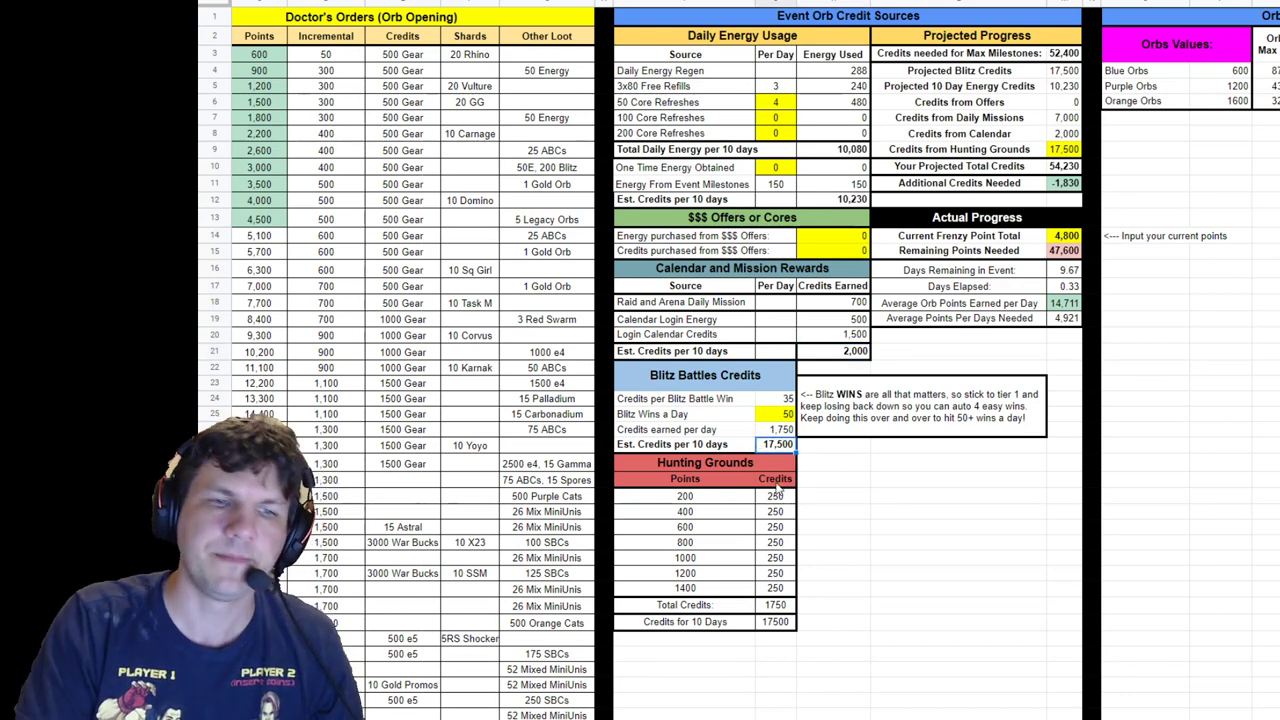
scroll(760, 500, "down", 2)
scroll(765, 470, "up", 1)
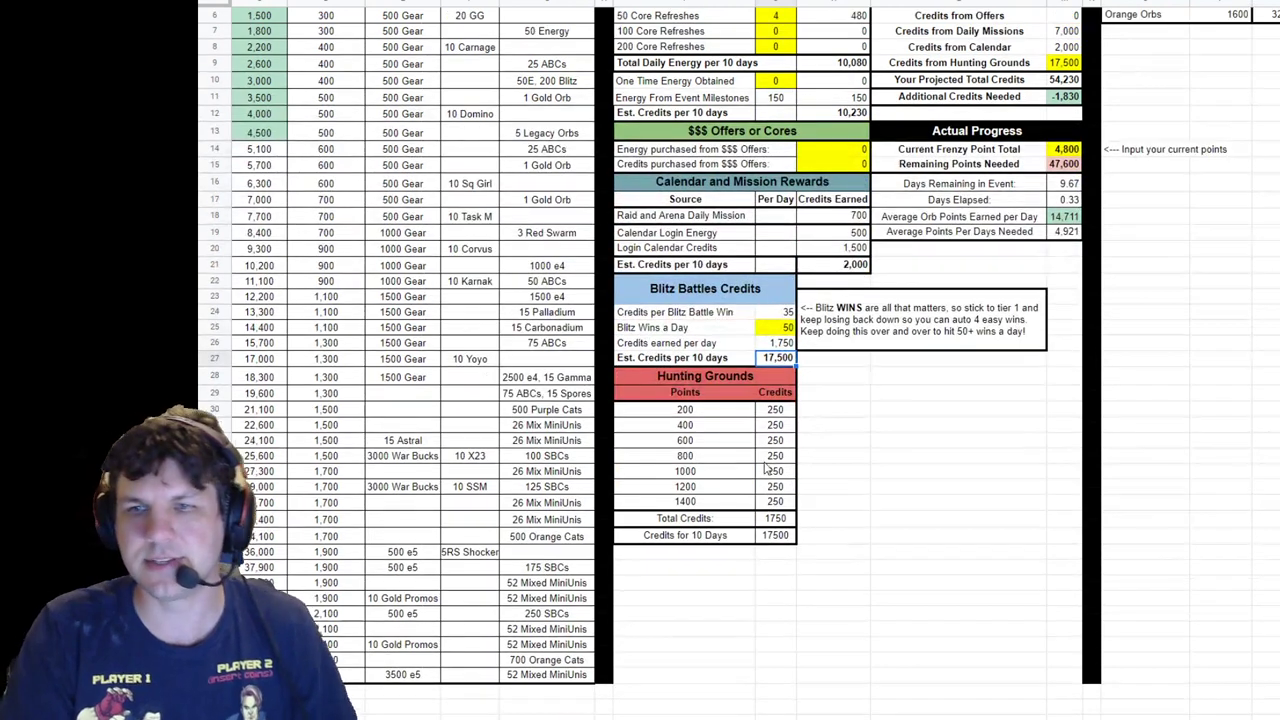
left_click(779, 413)
left_click(722, 413)
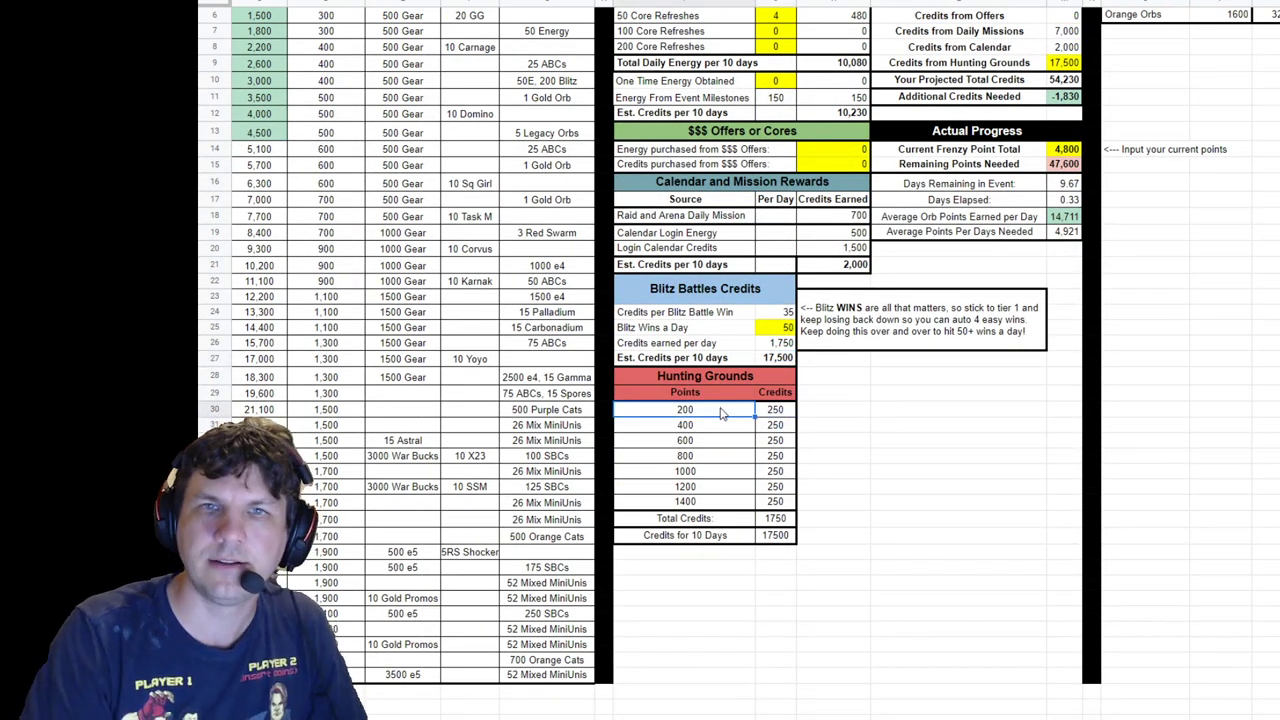
left_click(788, 519)
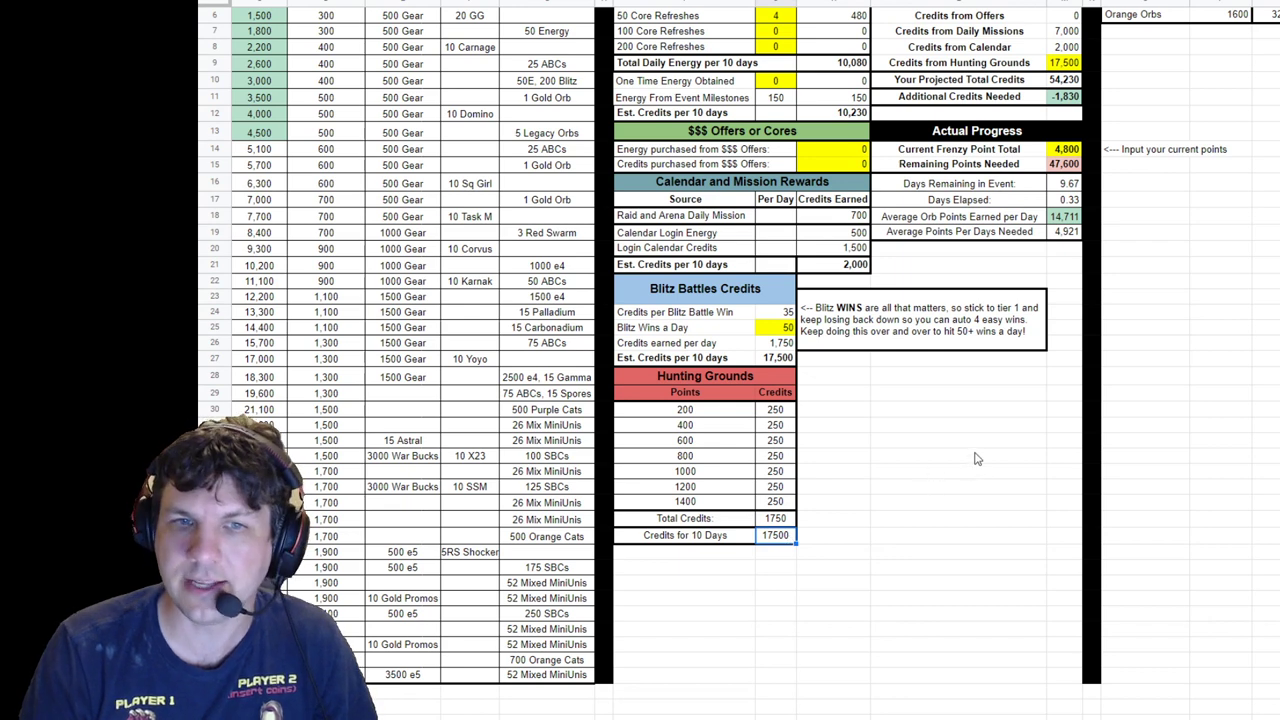
scroll(977, 458, "up", 3)
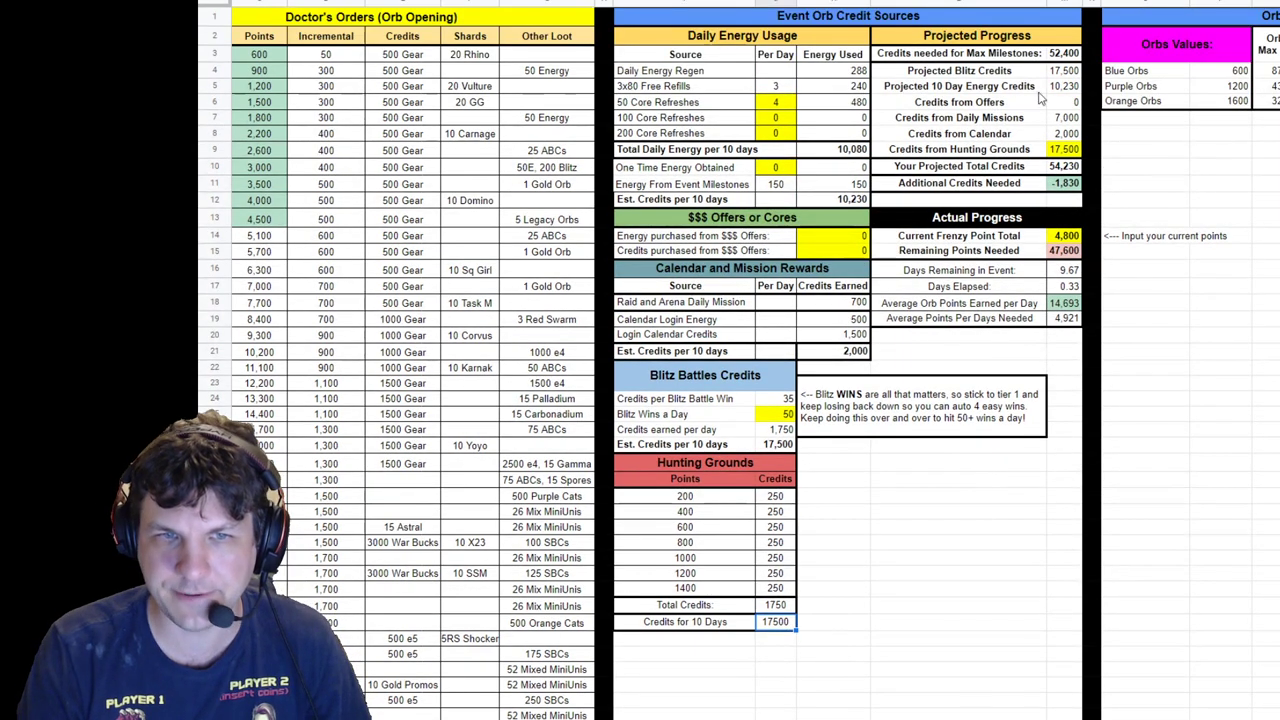
left_click(1062, 74)
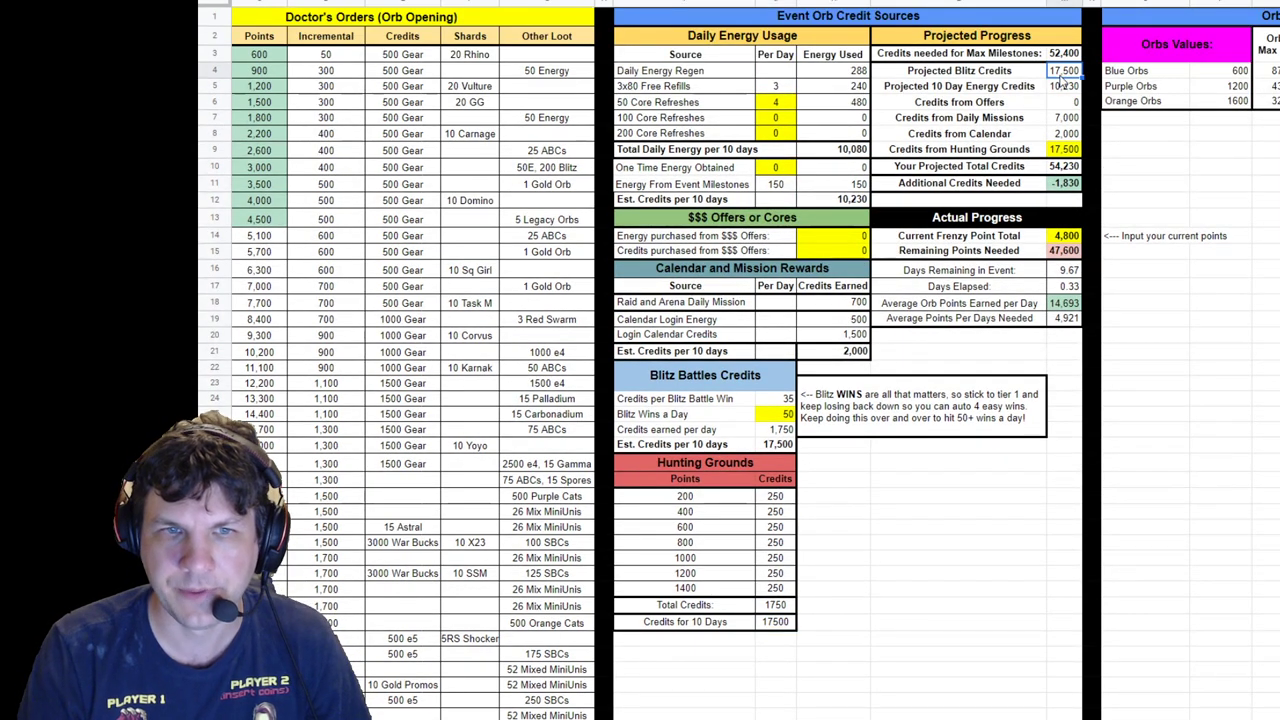
left_click(786, 413)
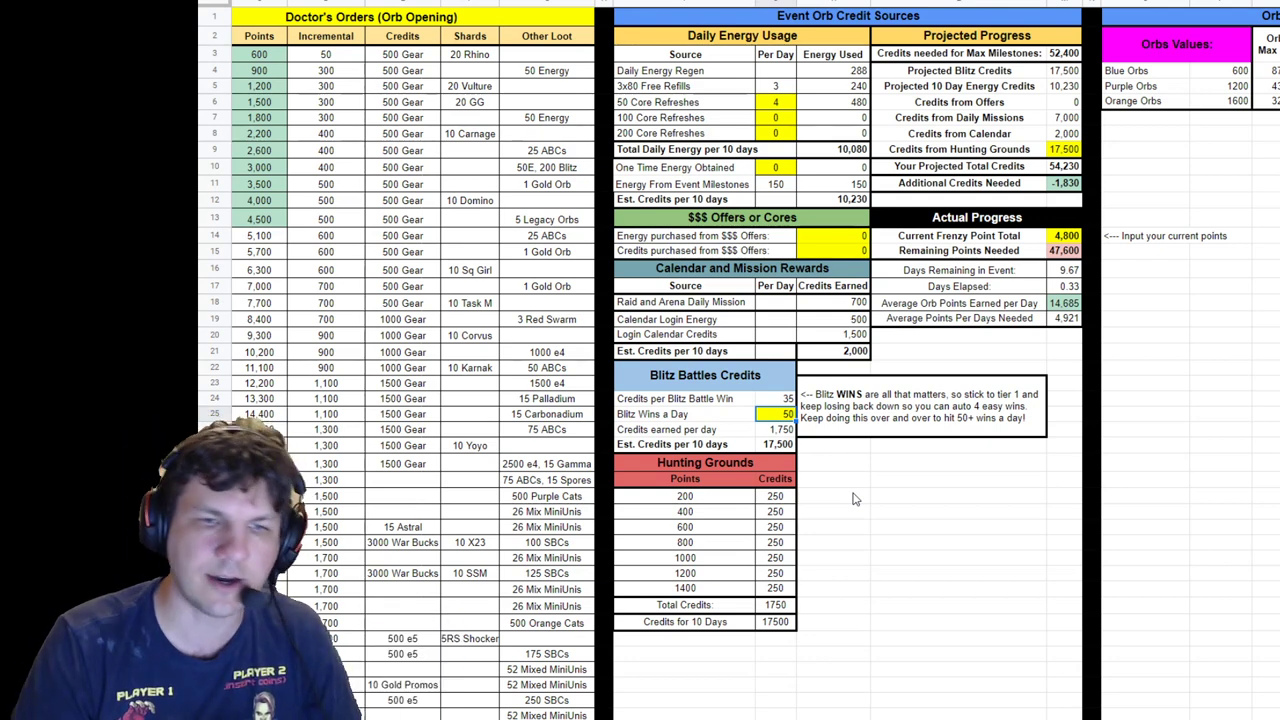
left_click(957, 400)
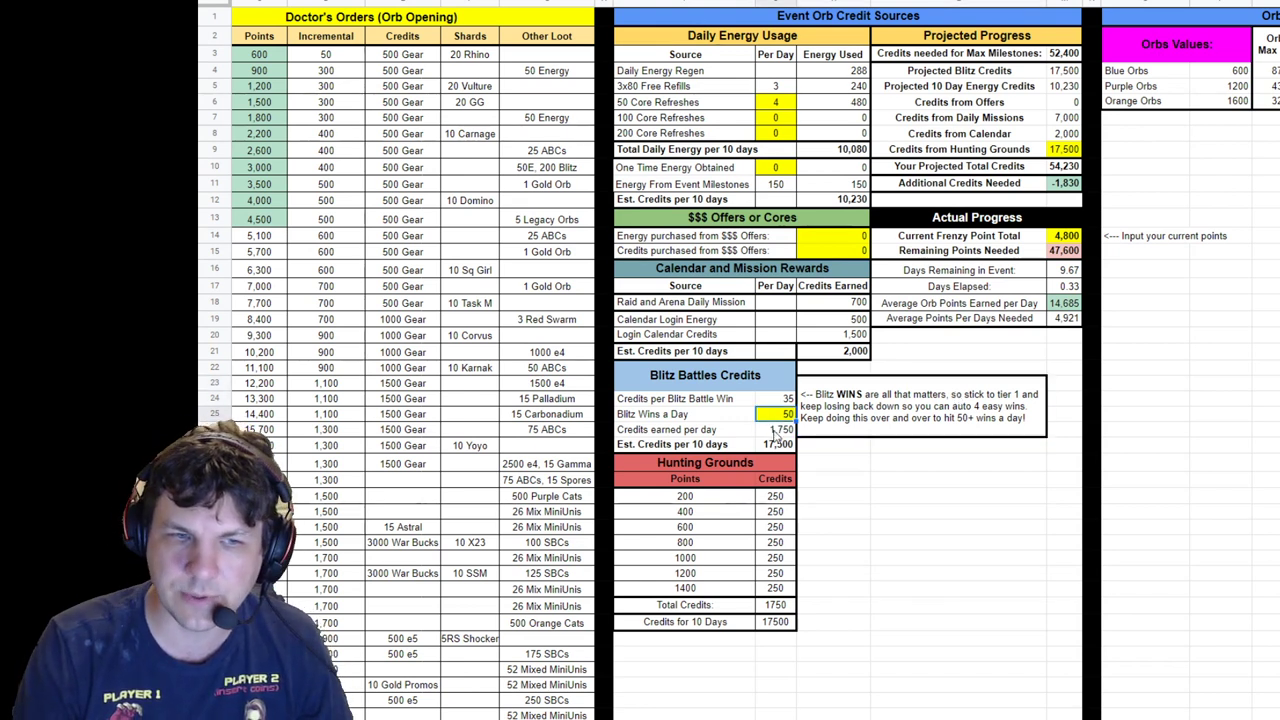
left_click(780, 447)
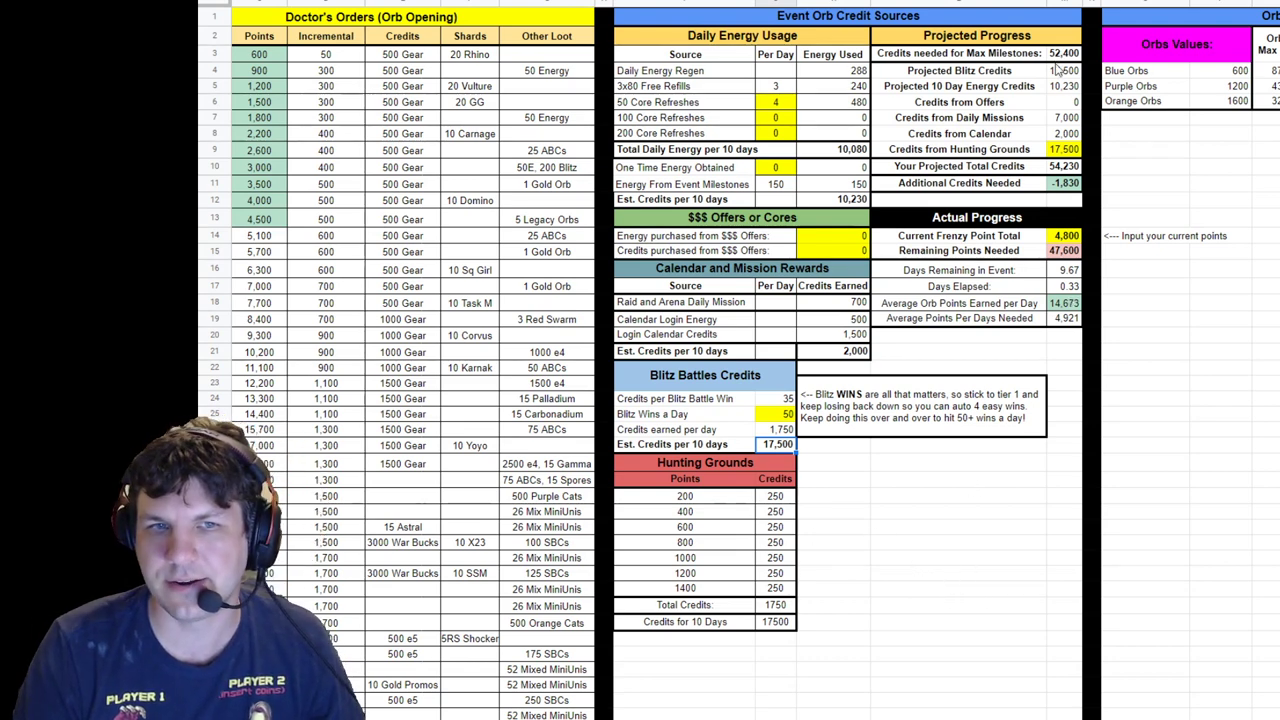
left_click(1062, 118)
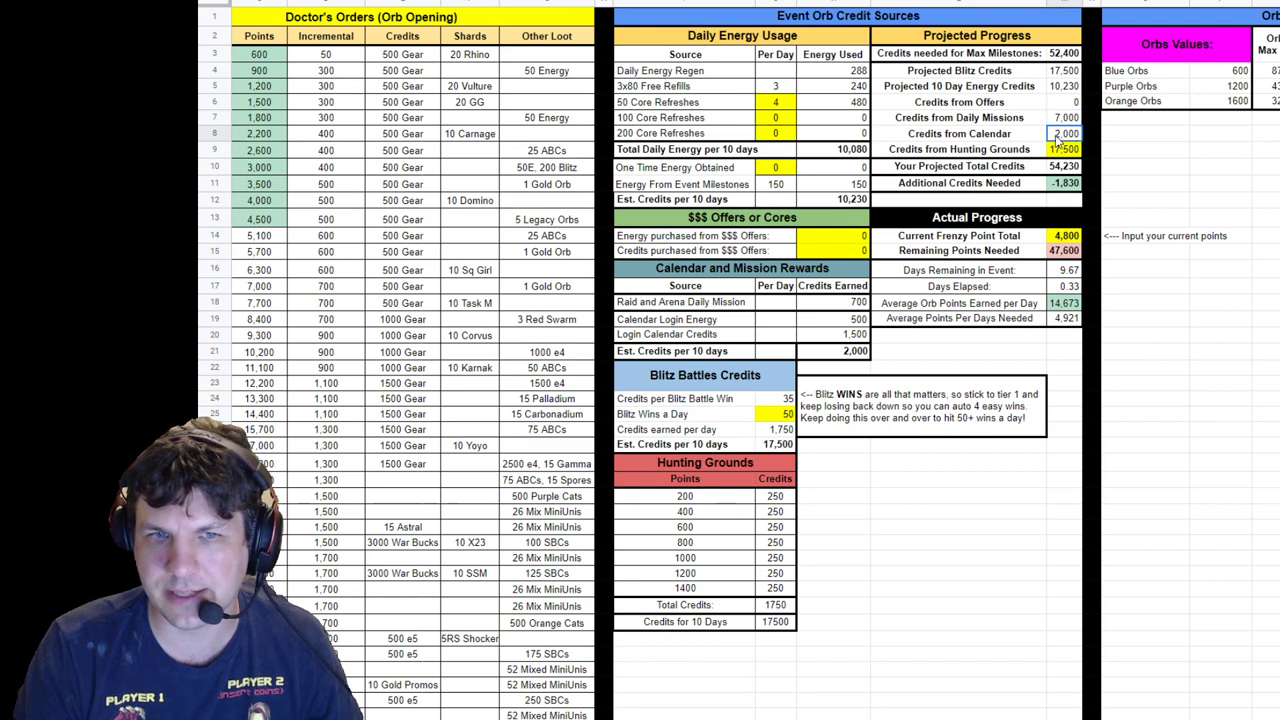
left_click(1062, 168)
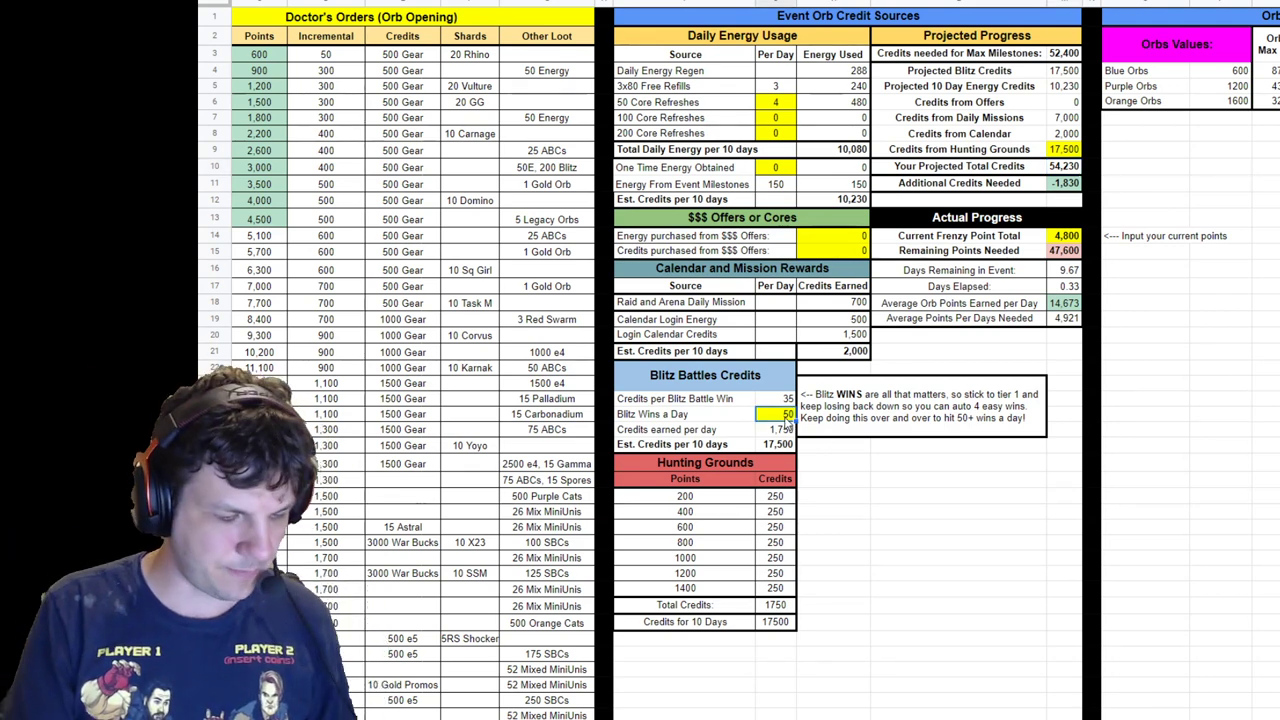
Step: Try 120 and 80 Blitz Wins a Day, then settle on 50
type("120")
key("Return")
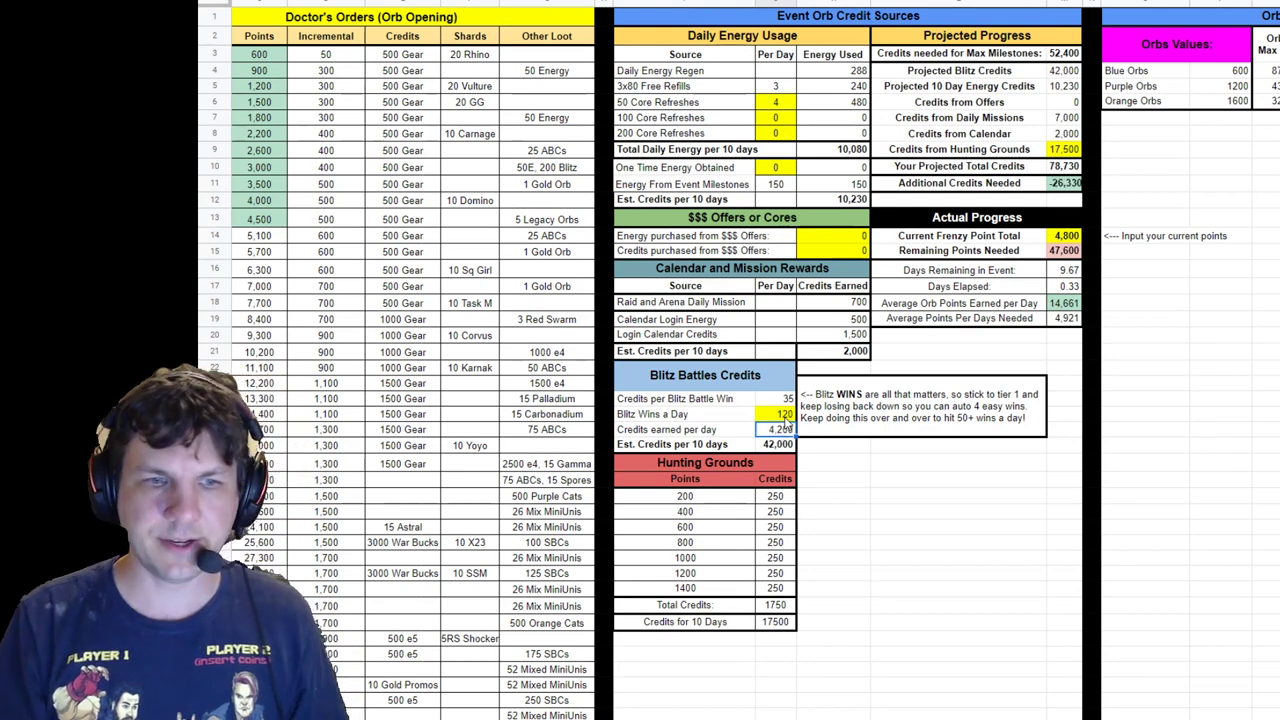
left_click(786, 416)
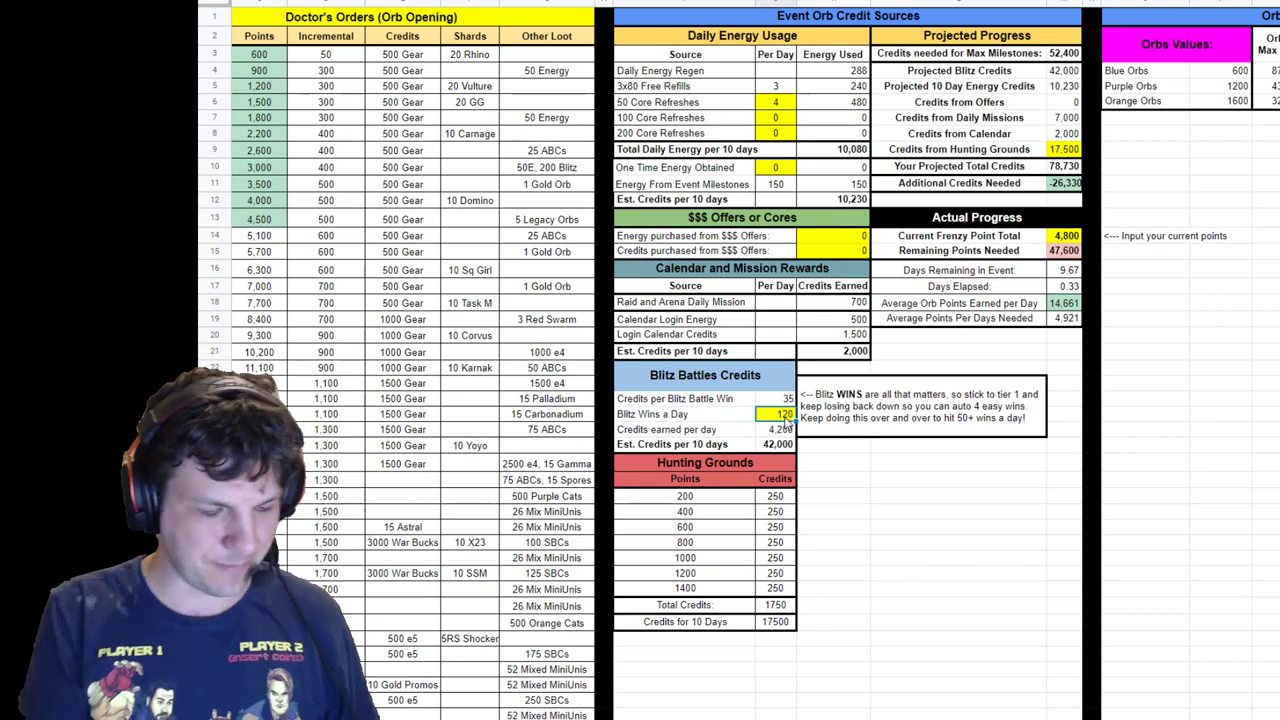
type("80")
key("Return")
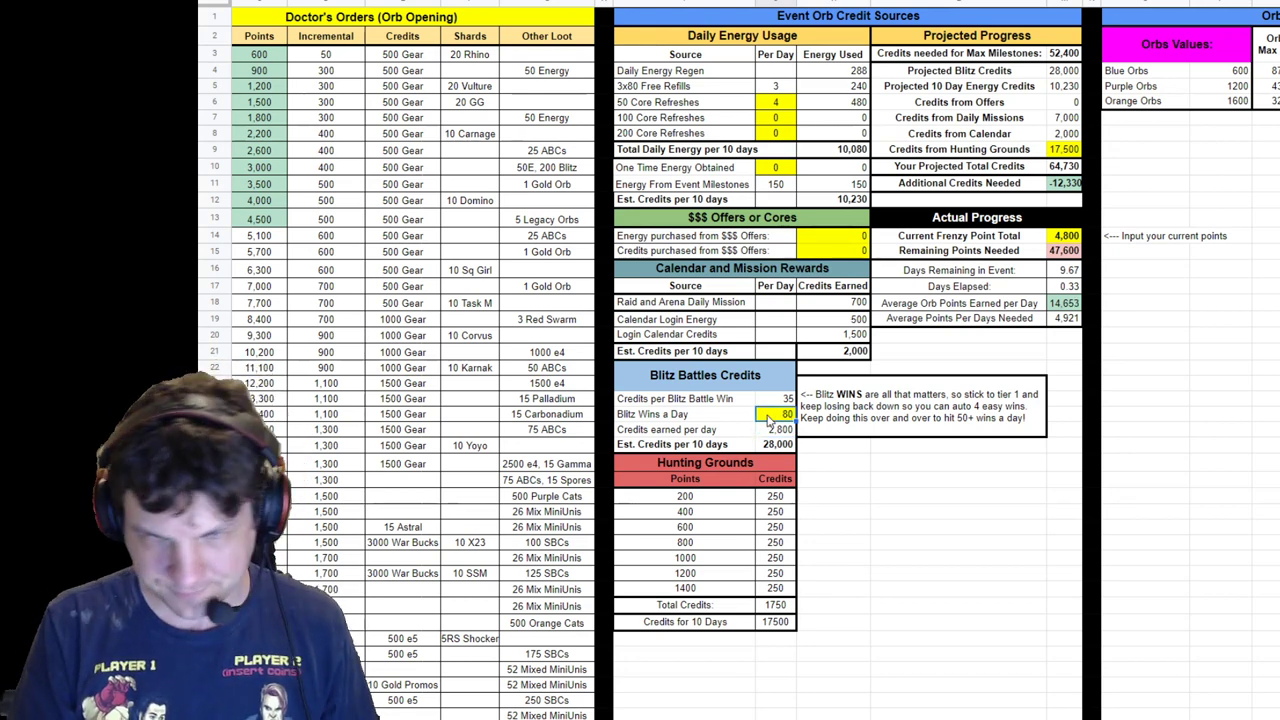
type("50")
key("Return")
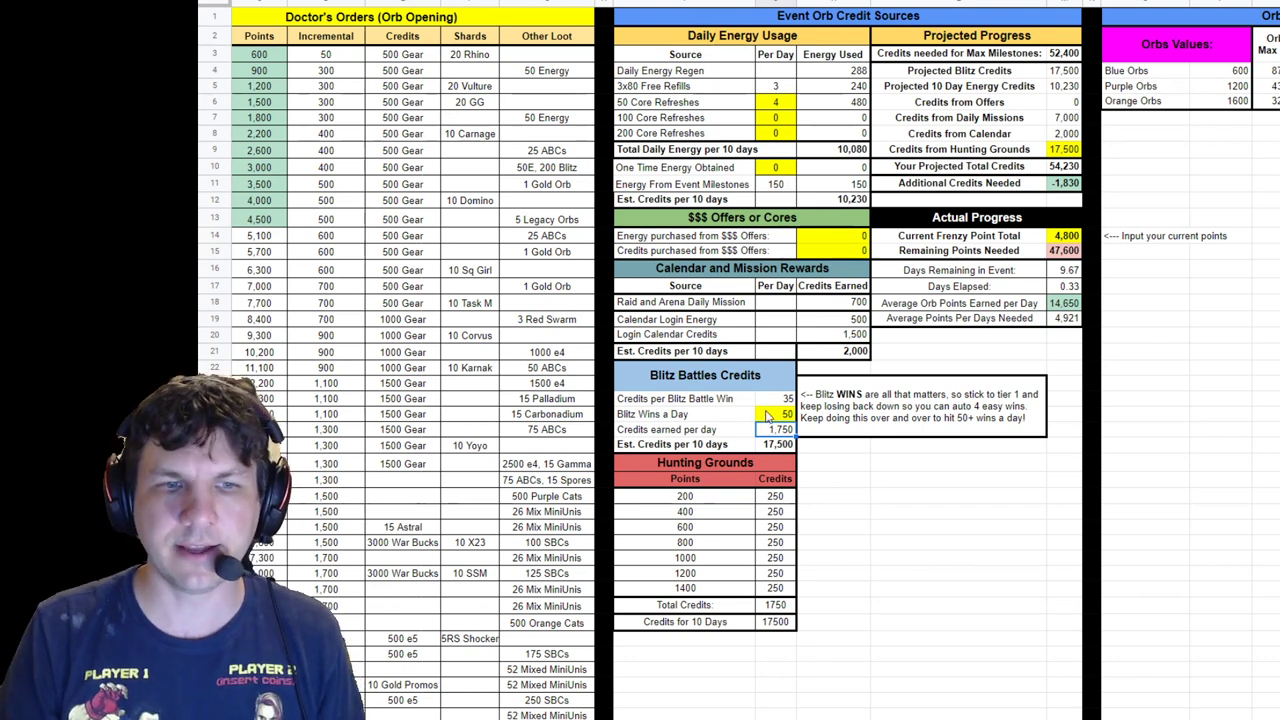
left_click(773, 104)
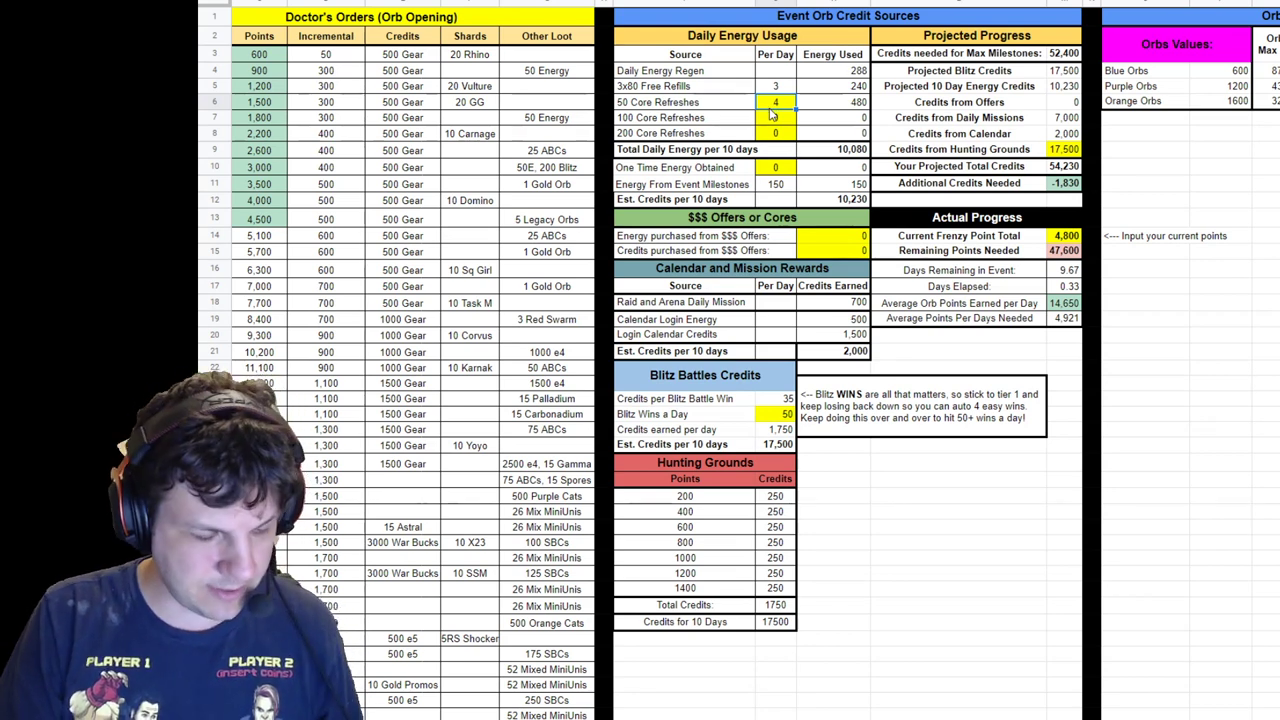
Step: Set 50 Core Refreshes to 2 per day and Blitz Wins a Day to 60
type("2")
key("Return")
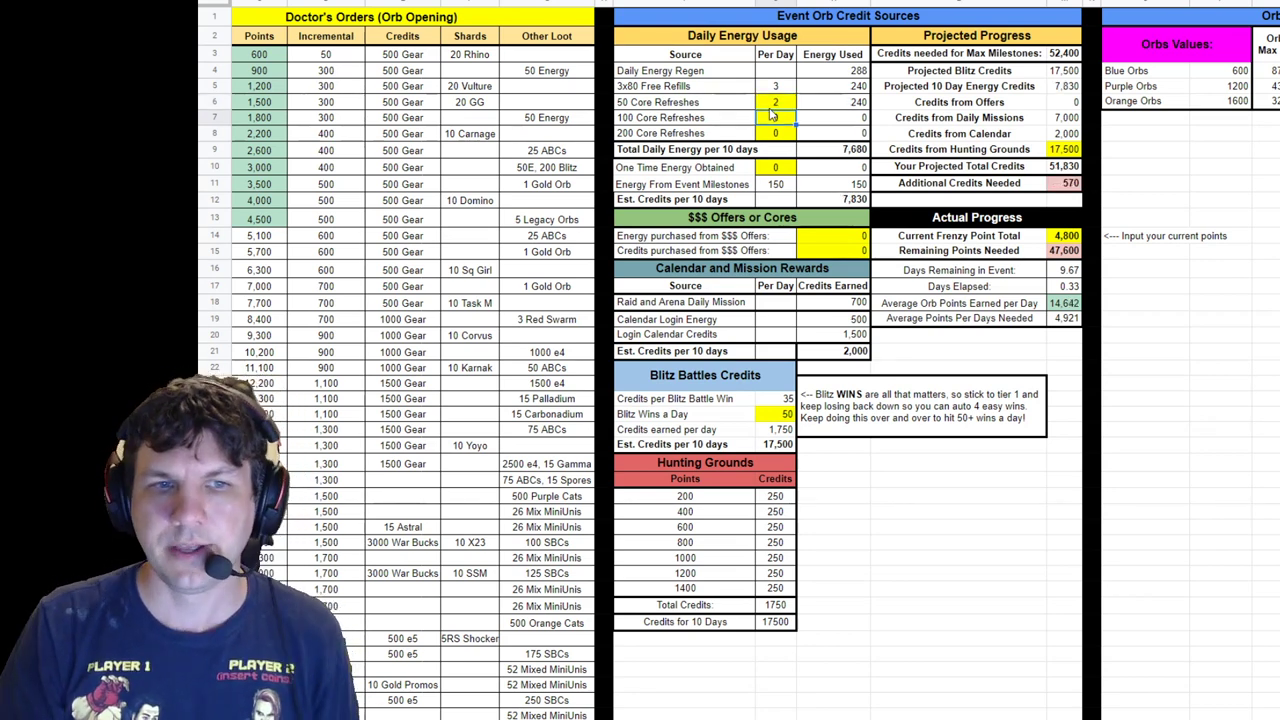
left_click(852, 152)
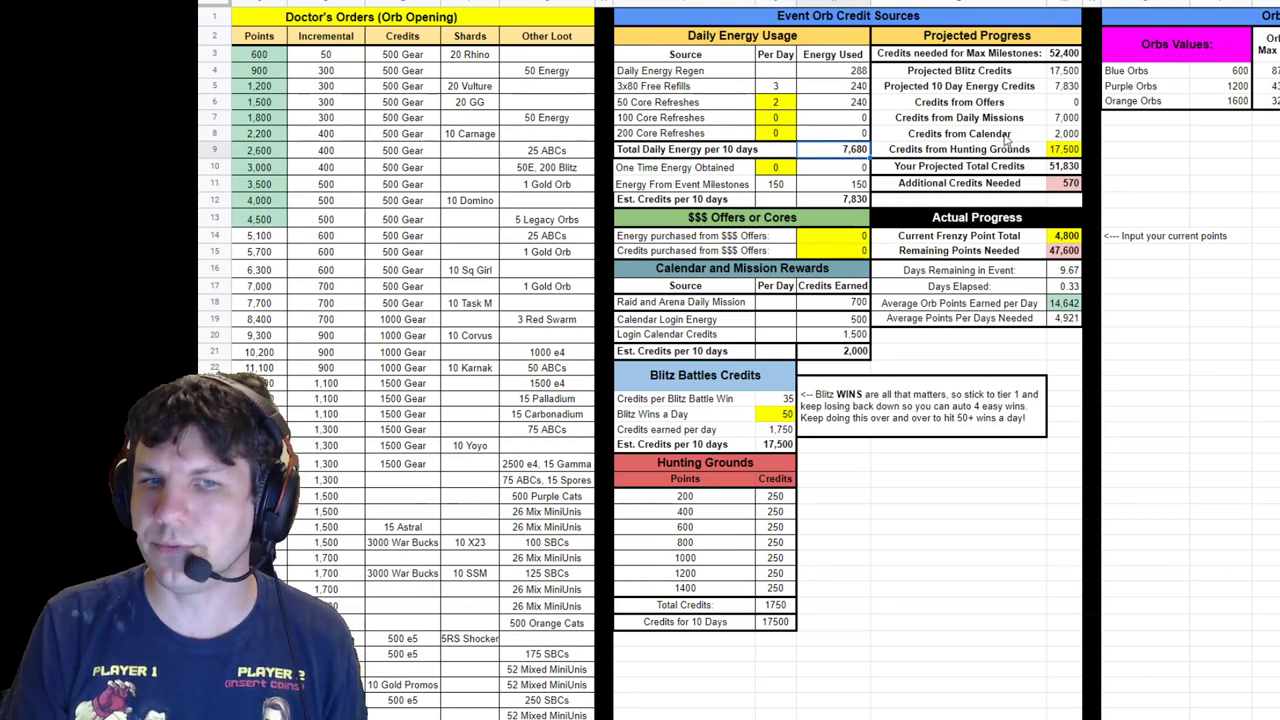
left_click(778, 414)
type("60")
key("Return")
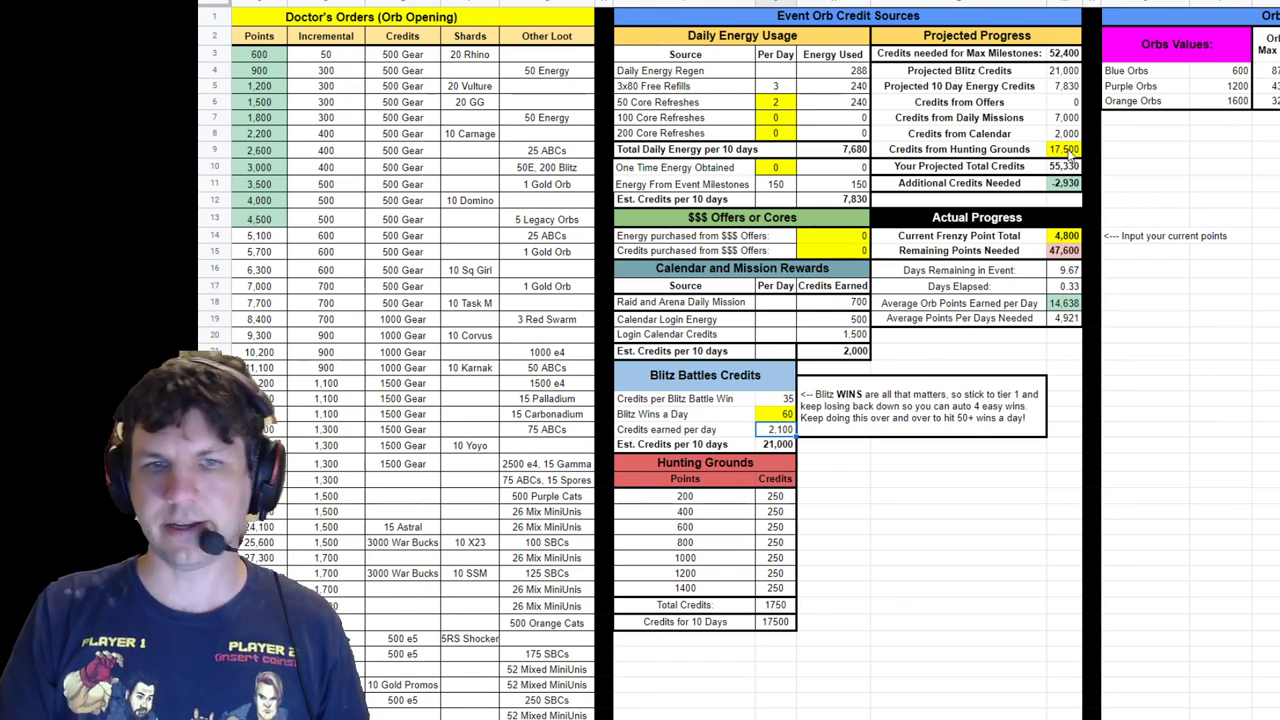
left_click(1062, 155)
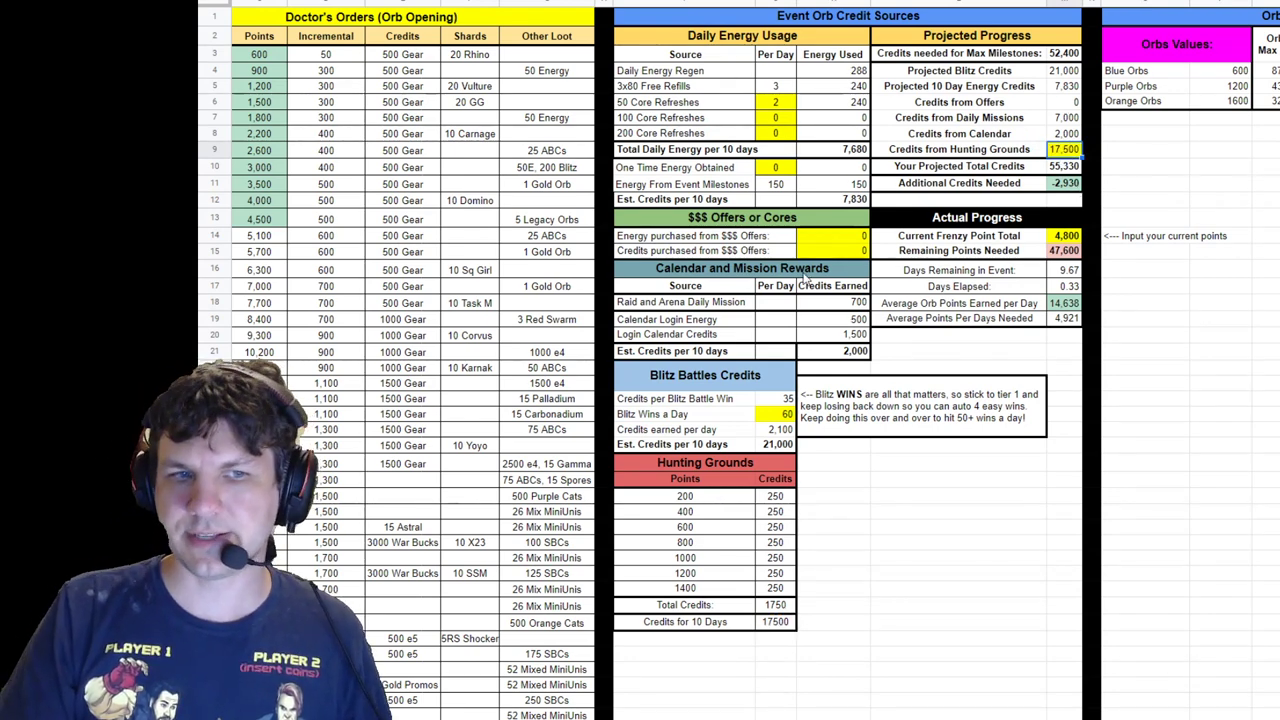
Step: Reset the fill colour on the 17,500 Hunting Grounds value
left_click(724, 0)
left_click(870, 8)
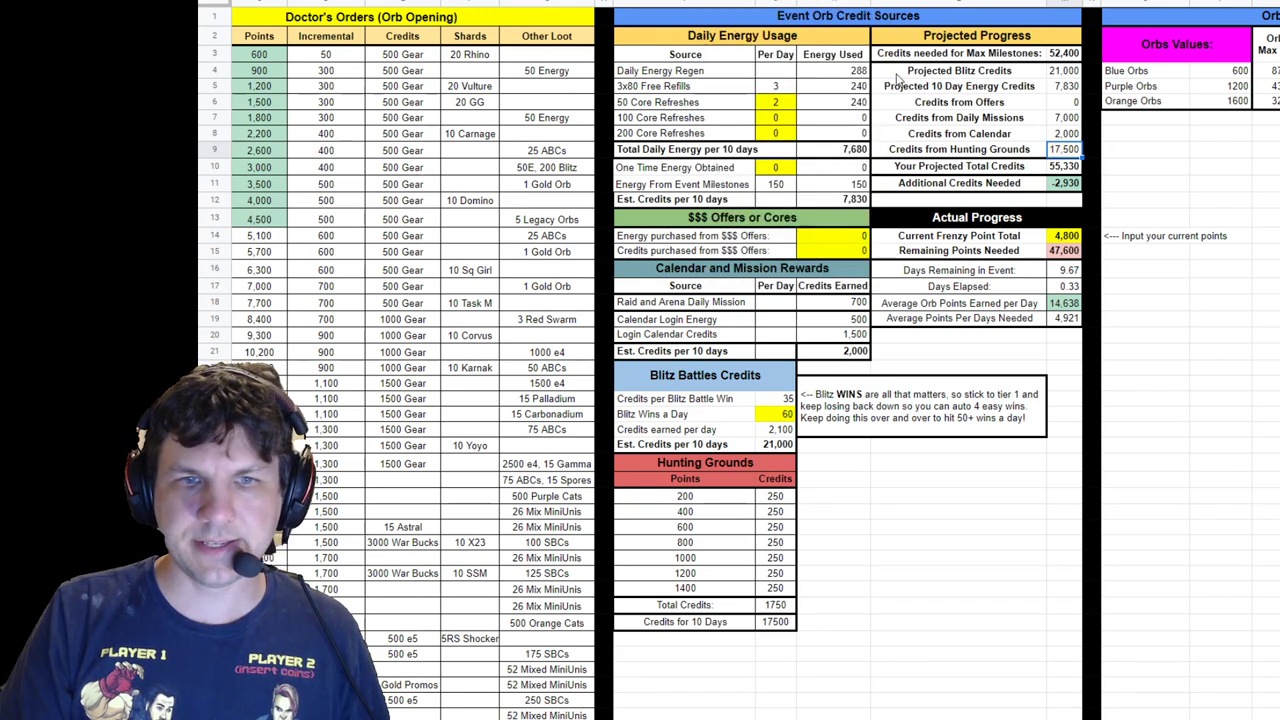
key("Up")
Step: Inspect the Projected Total Credits and Additional Credits Needed formulas without changing them
left_click(1063, 170)
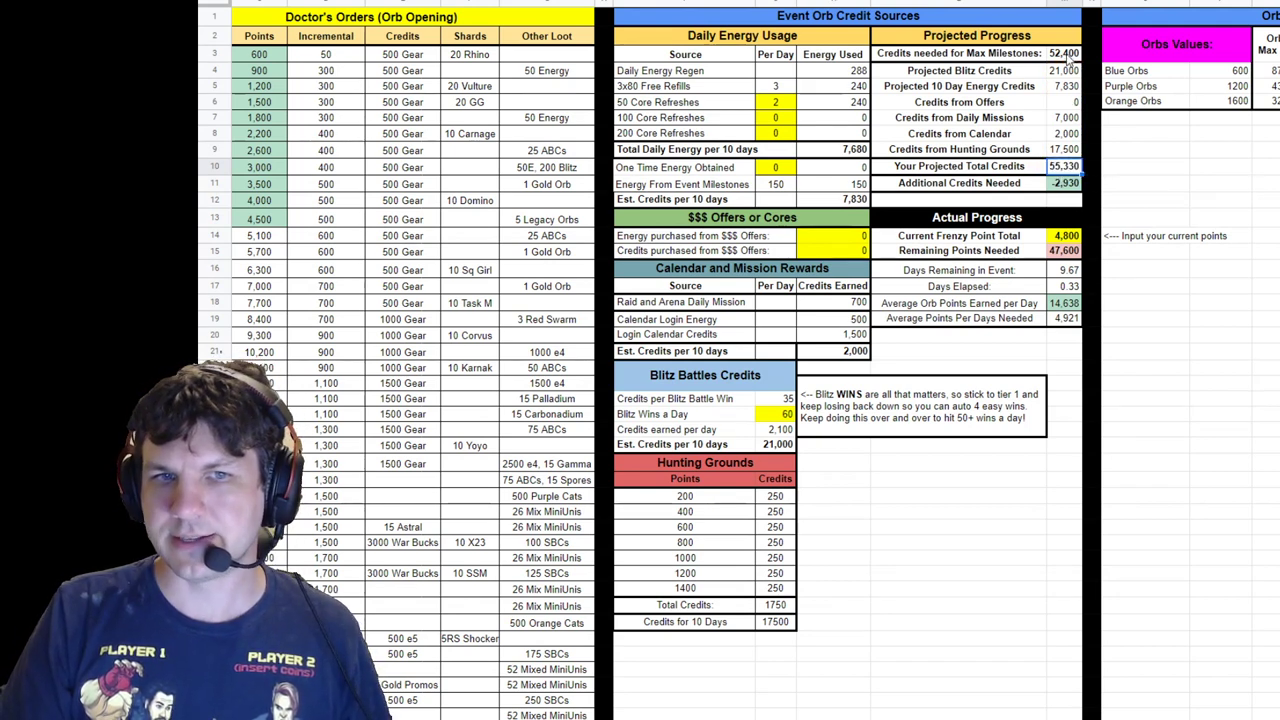
left_click(1066, 56)
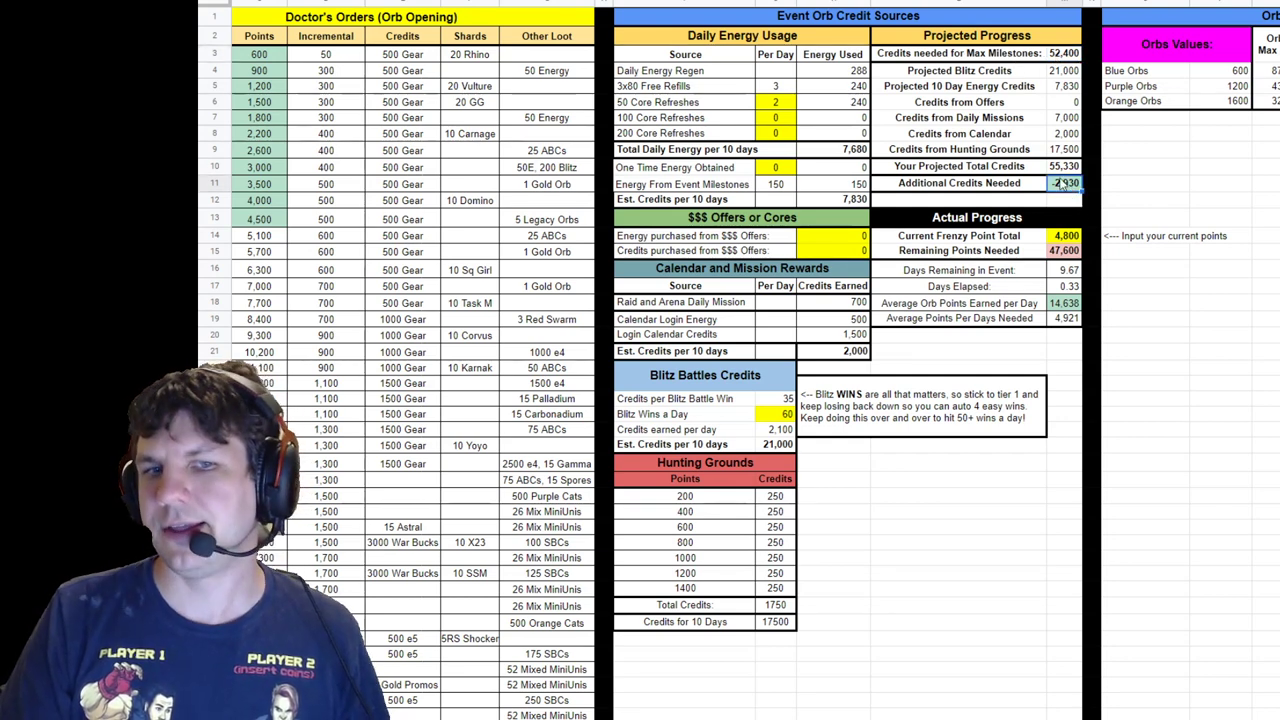
double_click(1068, 166)
key("Return")
double_click(1072, 184)
key("Escape")
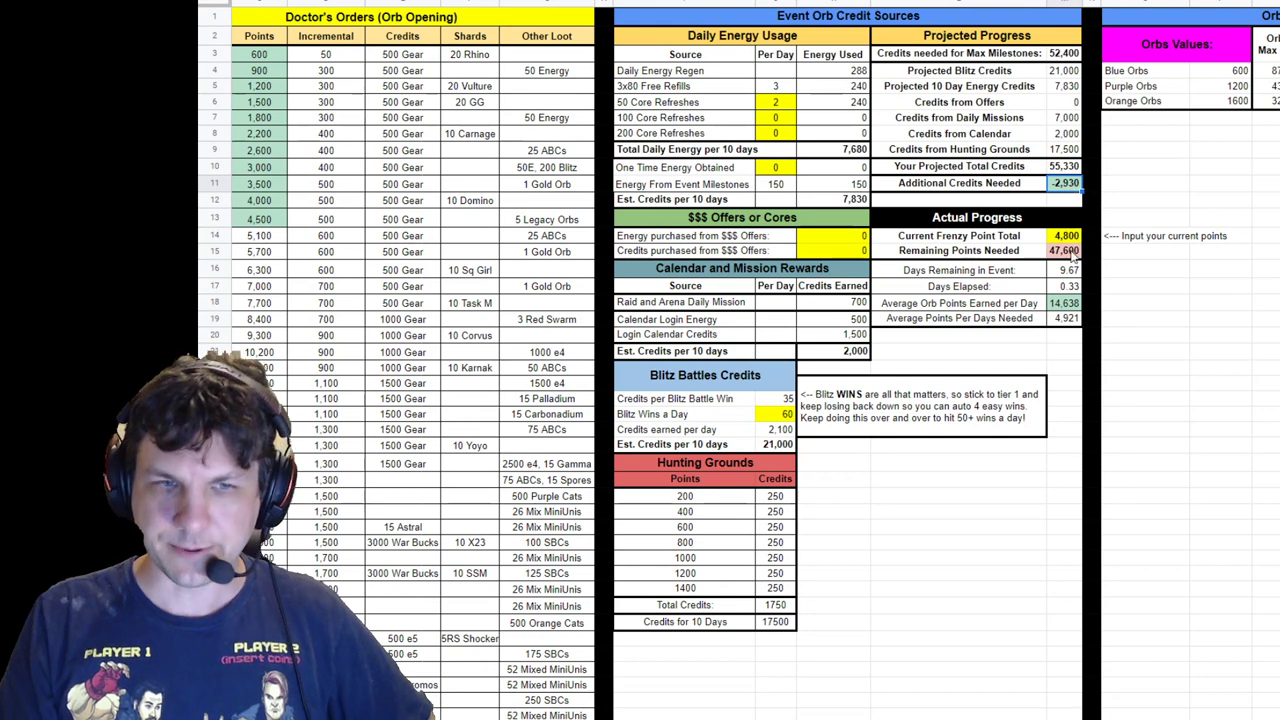
left_click(1068, 237)
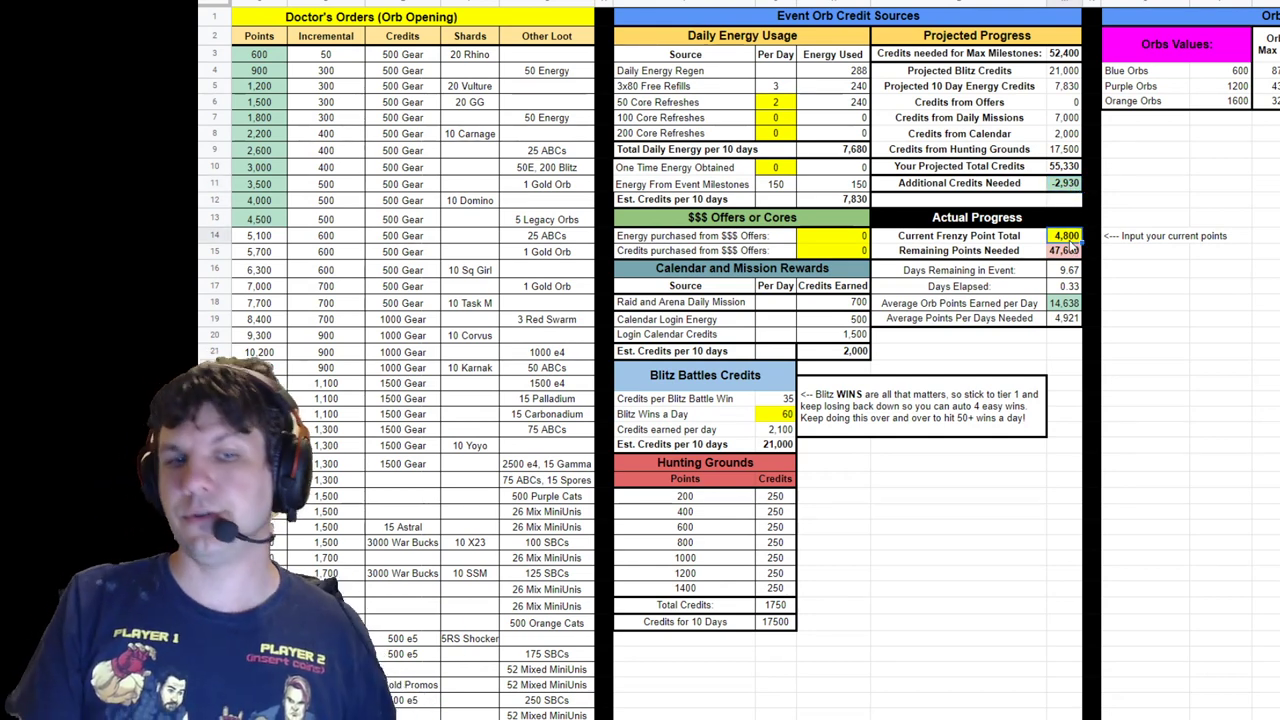
left_click(1145, 238)
left_click(1060, 237)
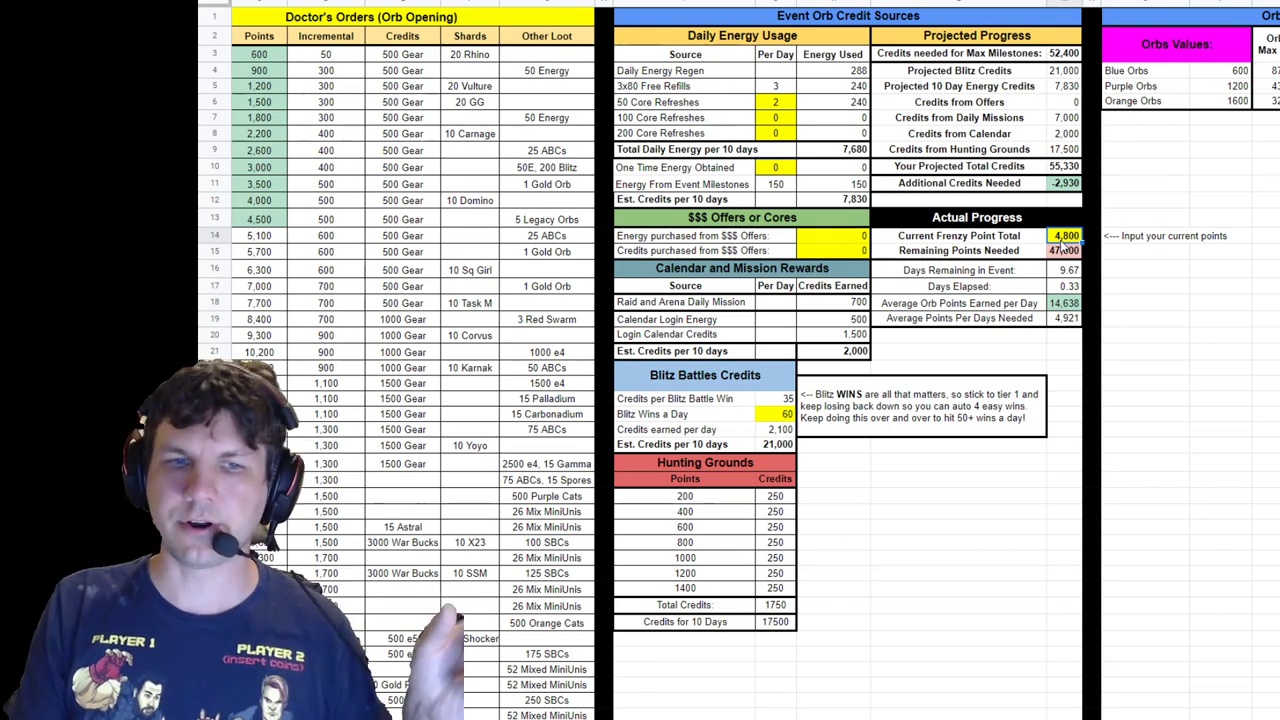
left_click(1062, 252)
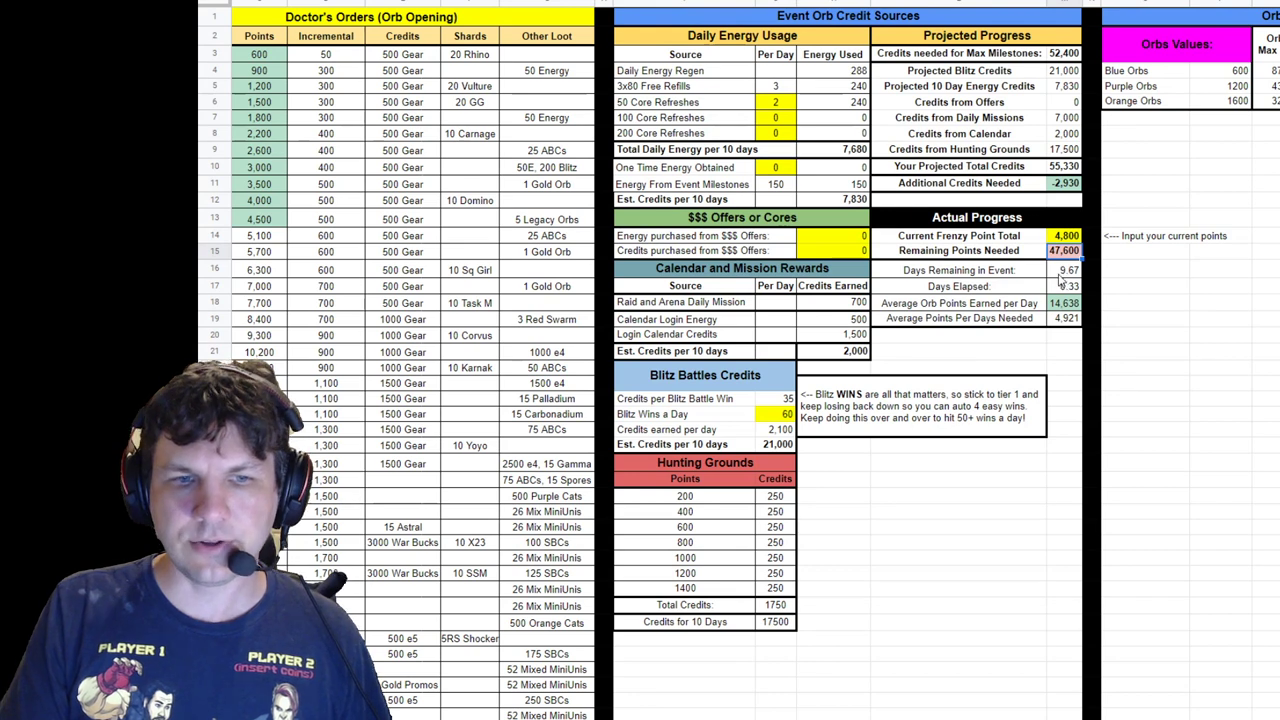
left_click(1060, 276)
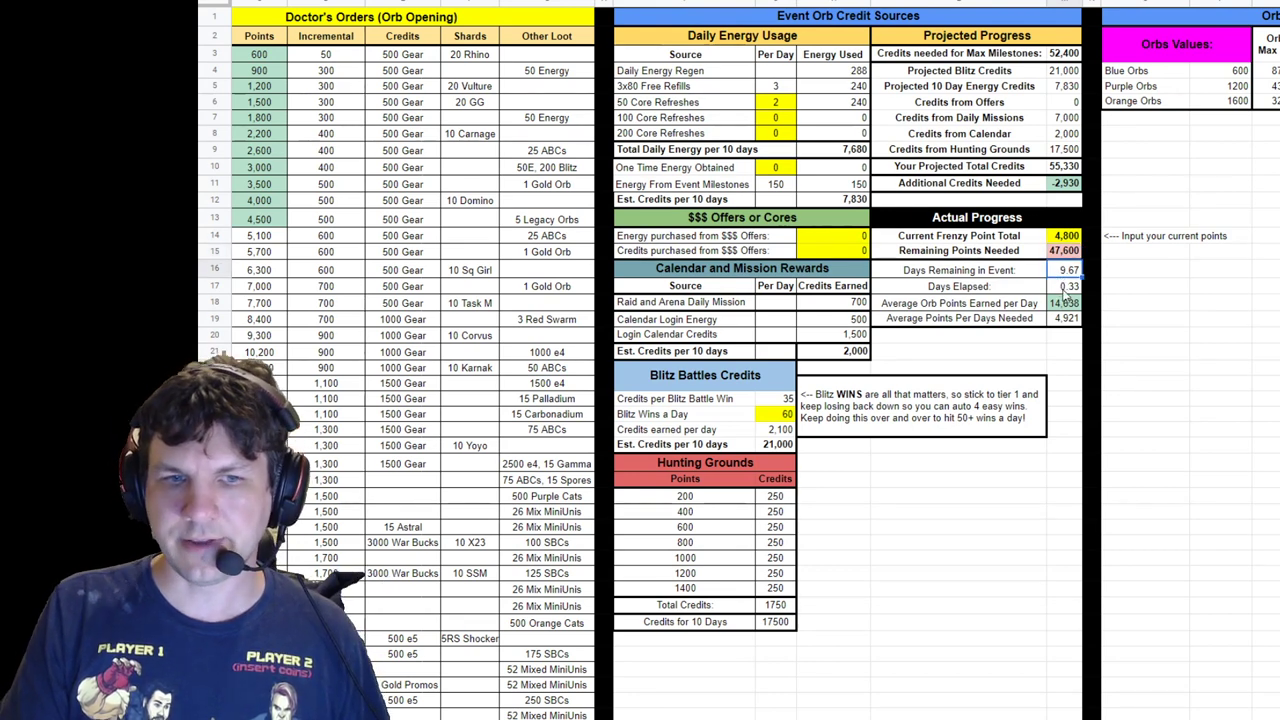
left_click(1067, 287)
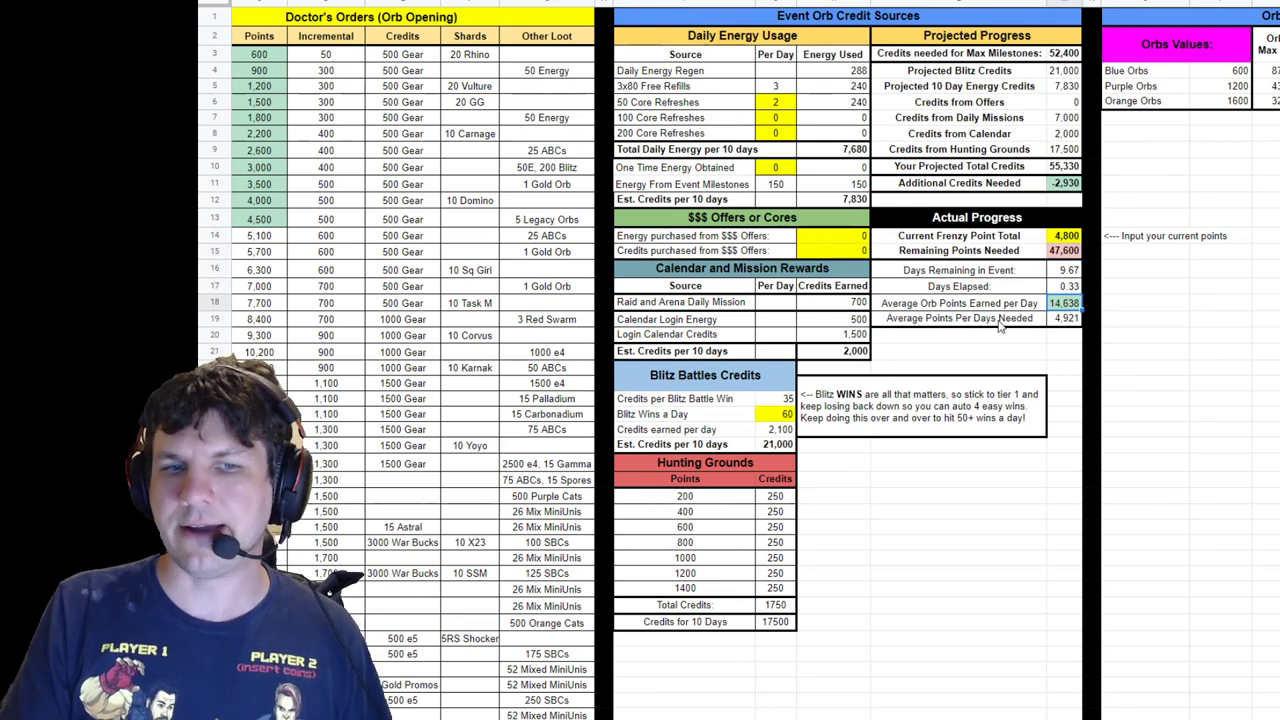
left_click(1074, 237)
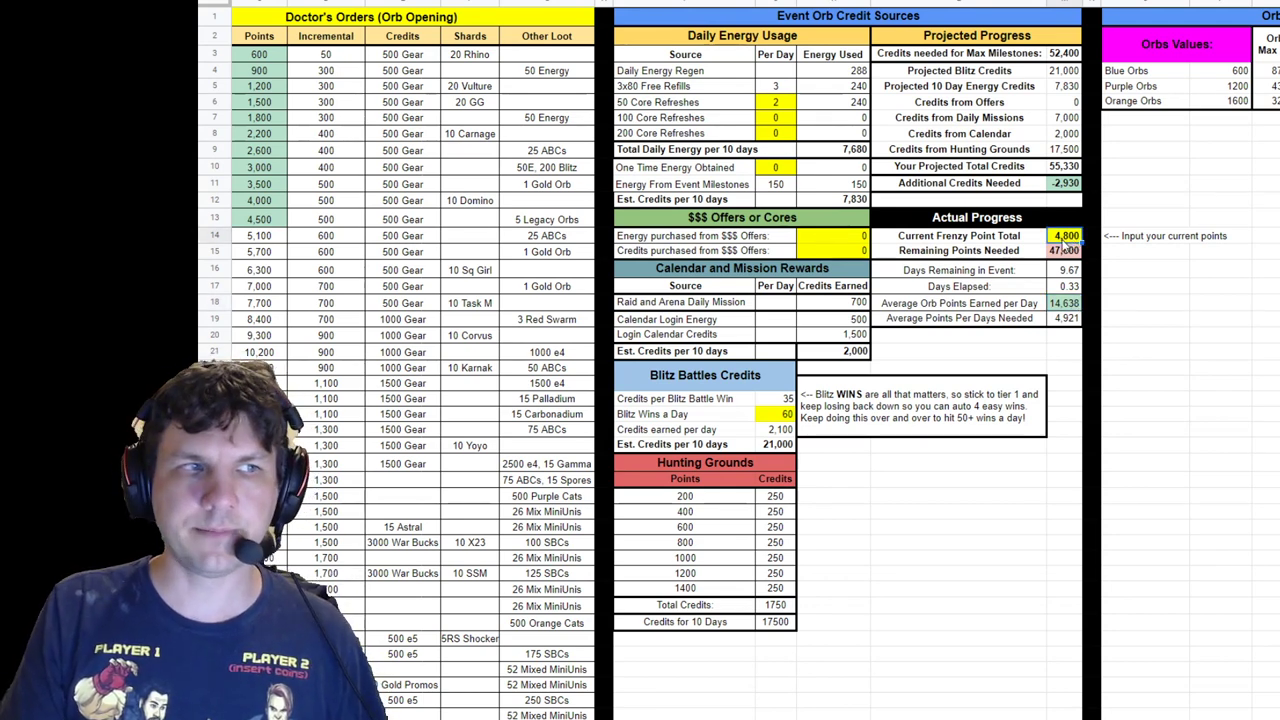
left_click(1072, 286)
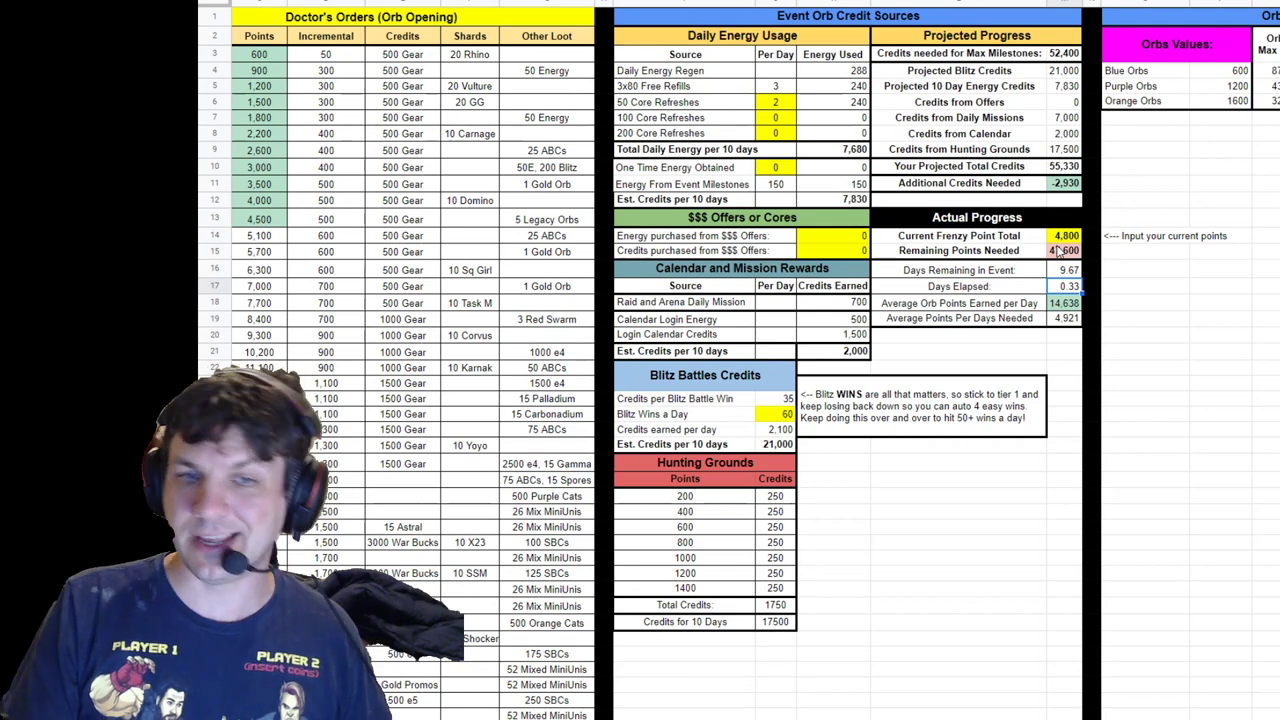
left_click(1061, 319)
left_click(1064, 305)
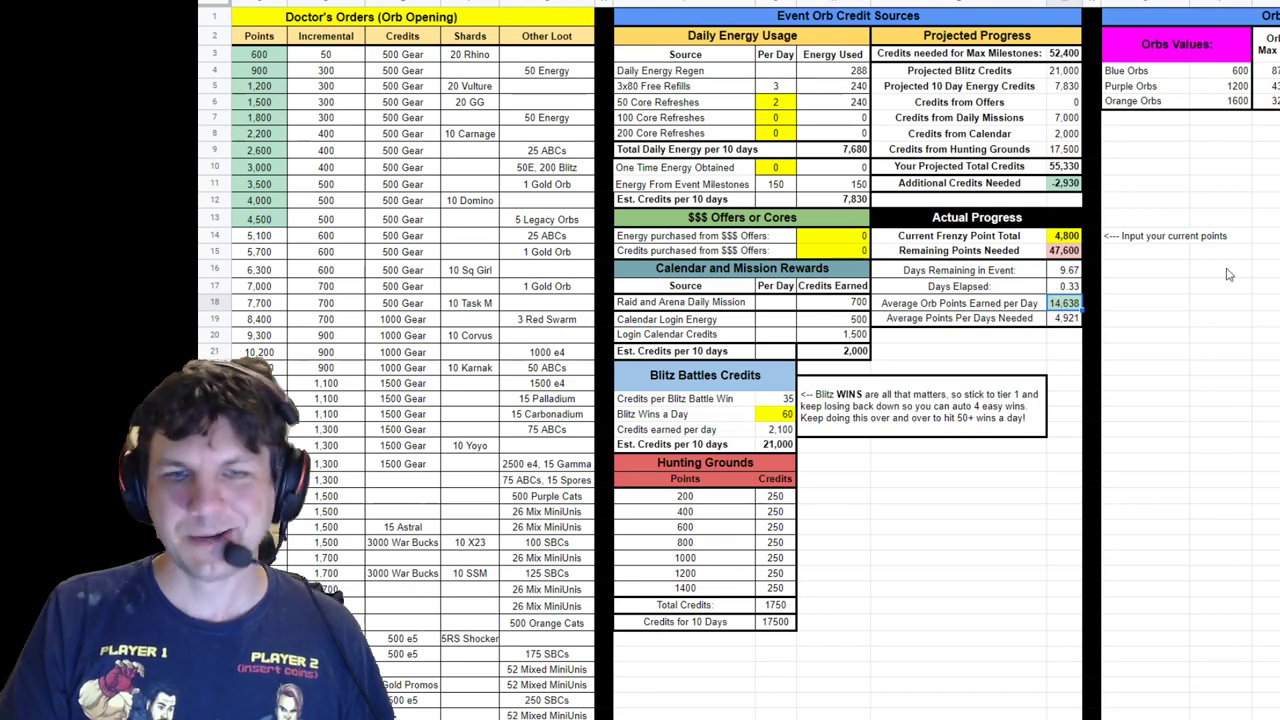
key("Right")
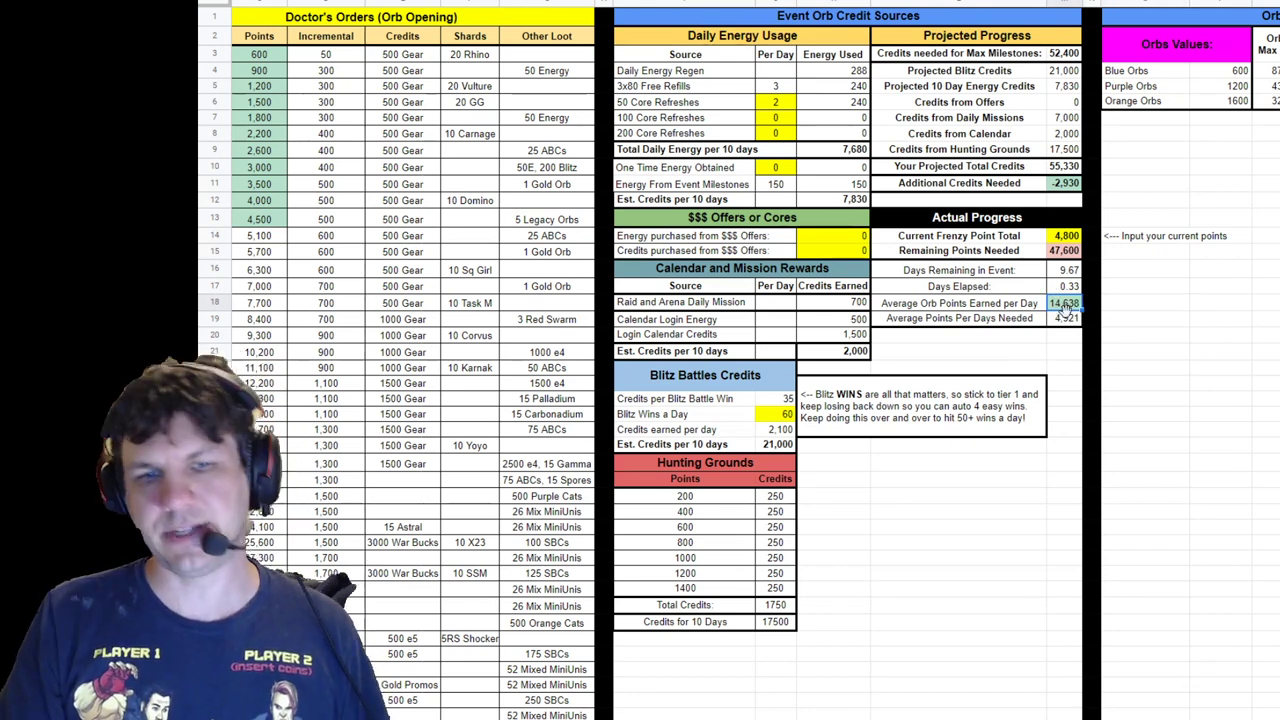
left_click(1066, 236)
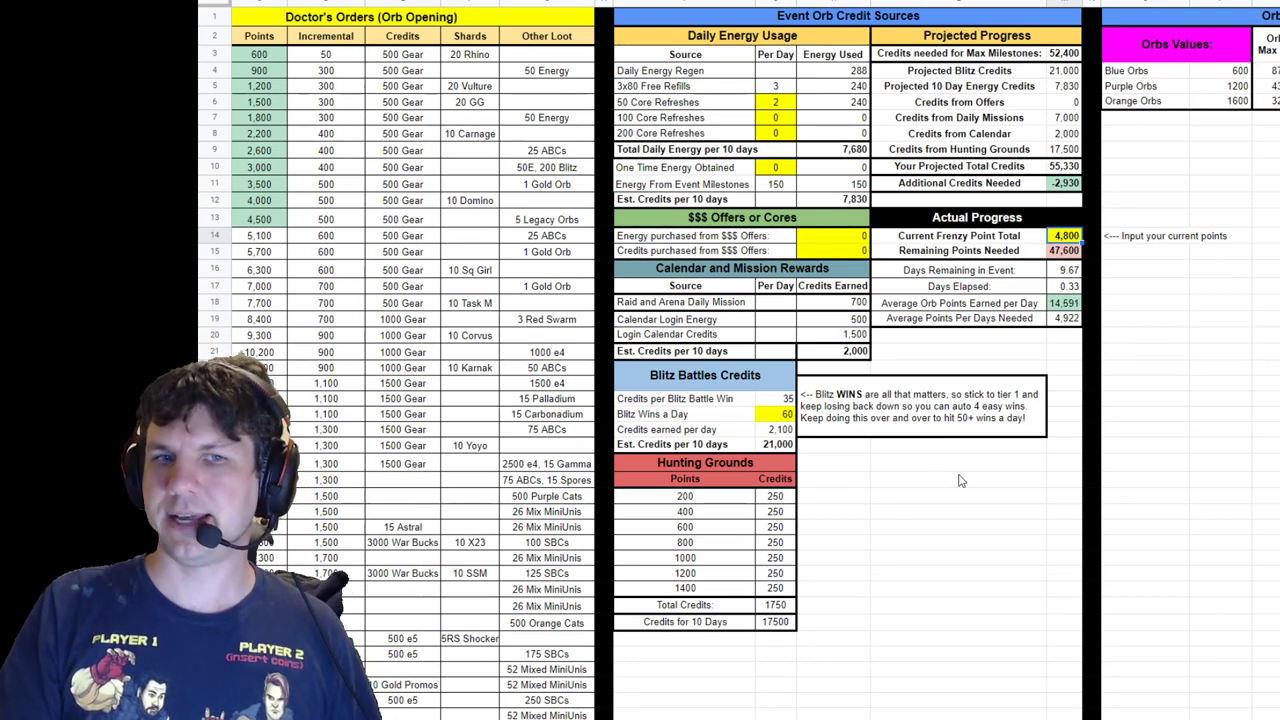
Step: Change 50 Core Refreshes Per Day to 4
left_click(778, 102)
type("4")
key("Return")
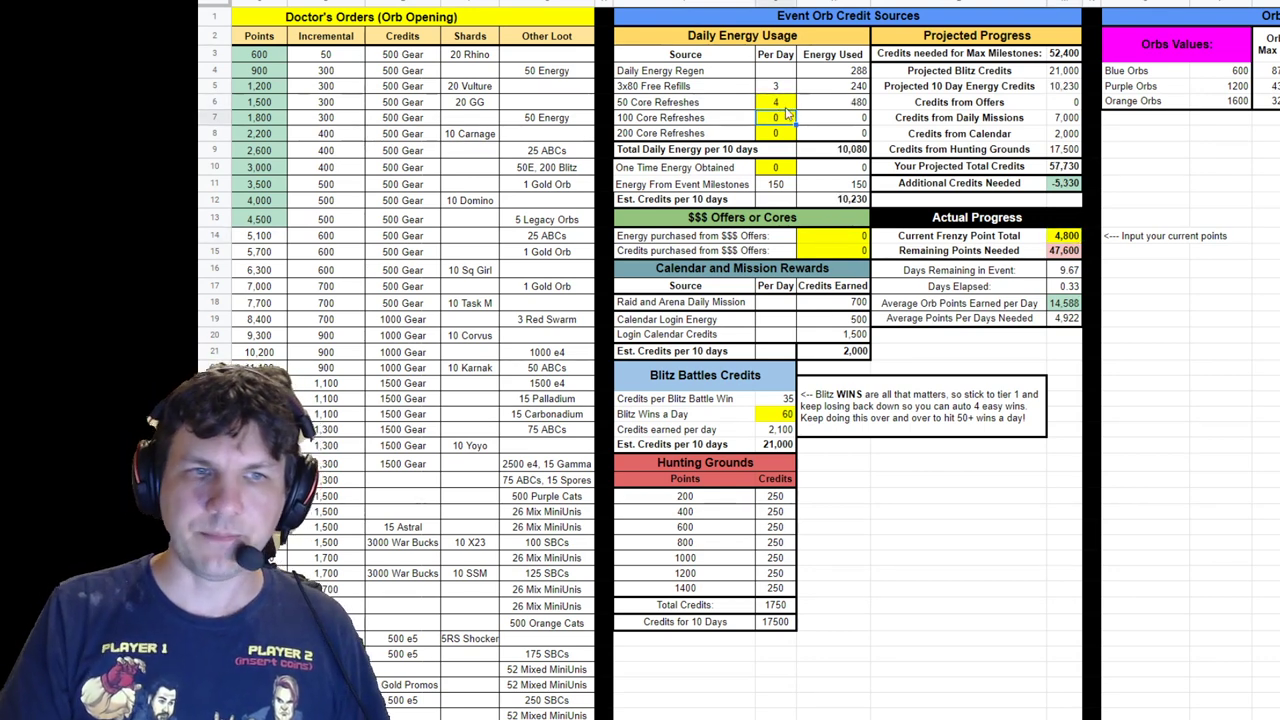
left_click(950, 468)
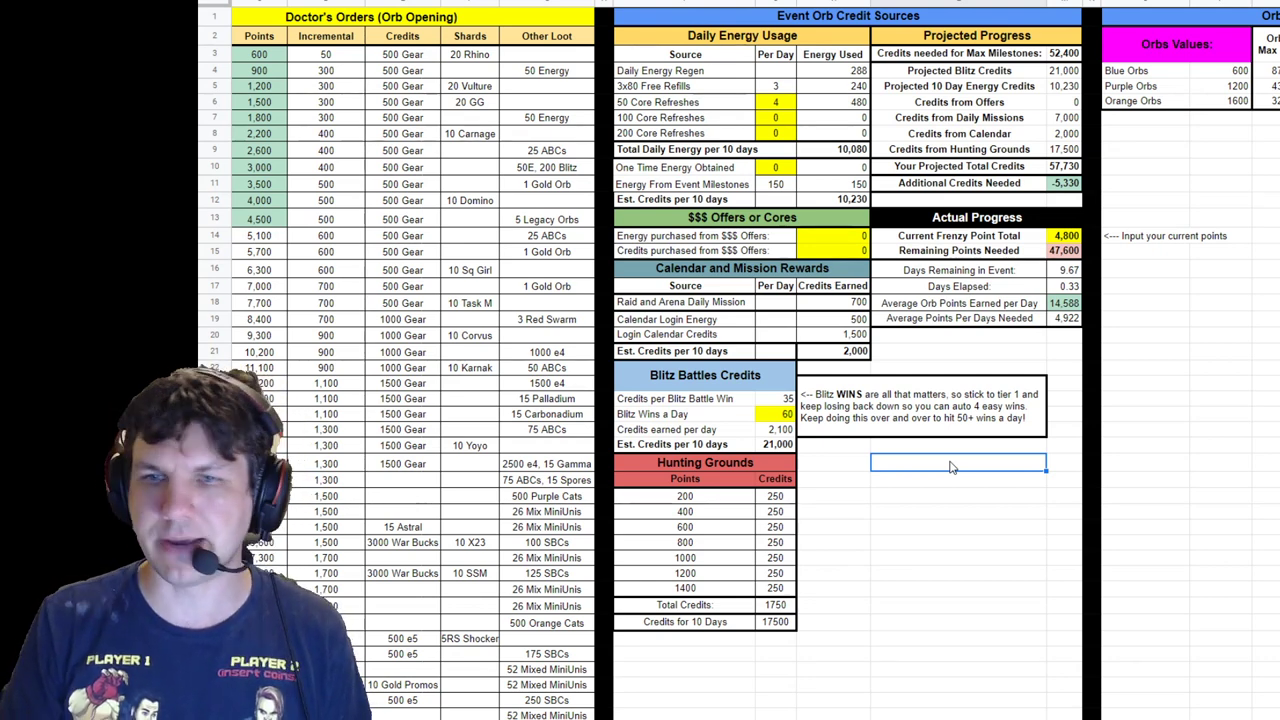
Step: Scroll left to show the Days Remaining and Orange Orbs Req columns
scroll(447, 490, "left", 3)
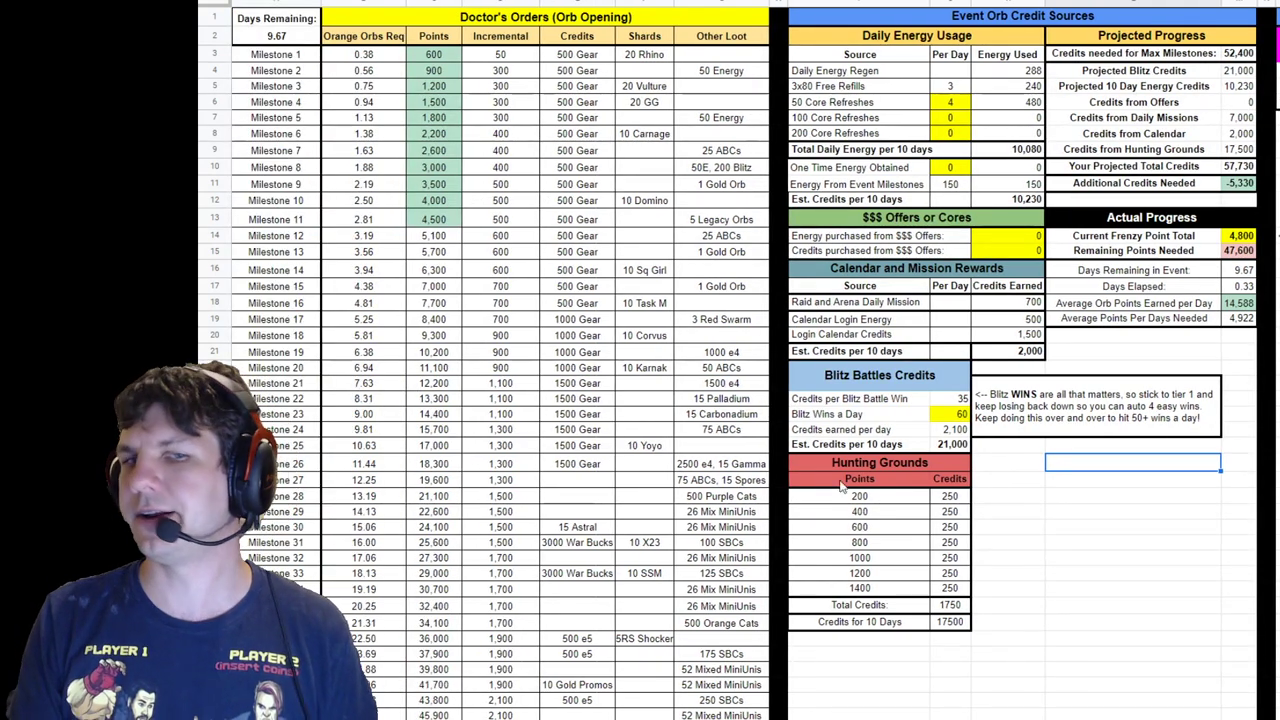
left_click(1037, 513)
left_click(1134, 508)
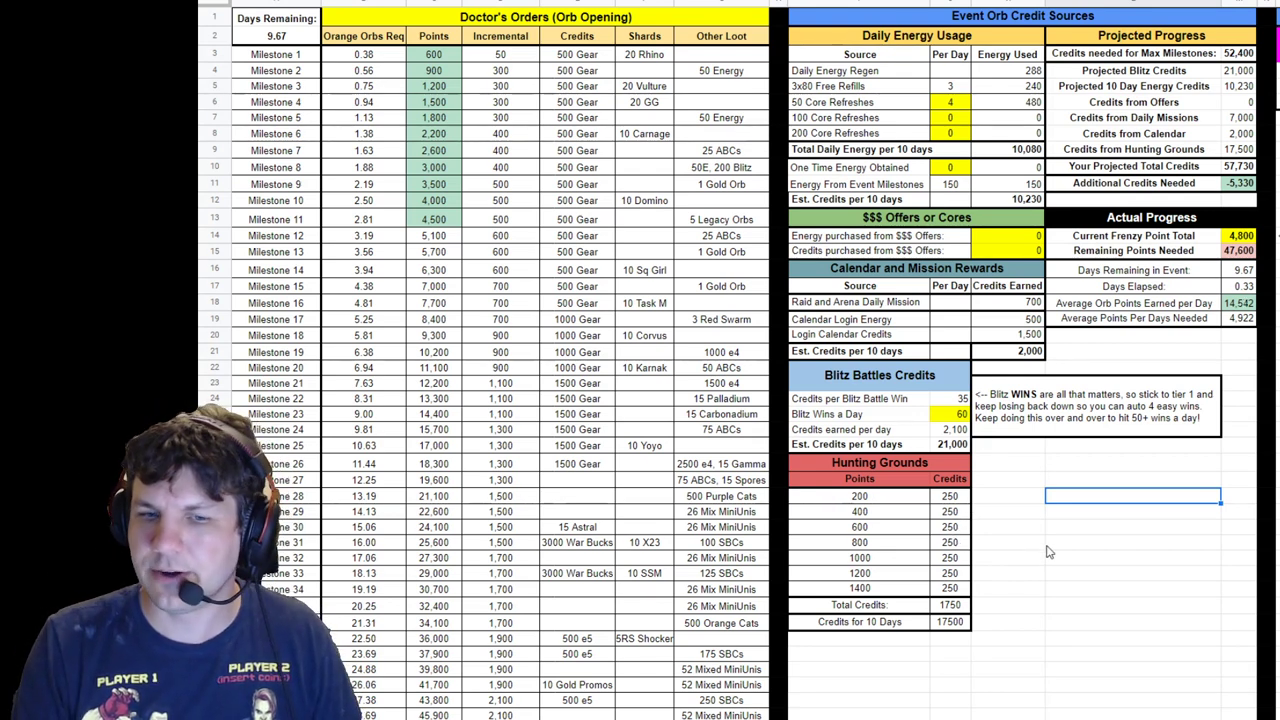
left_click(1171, 594)
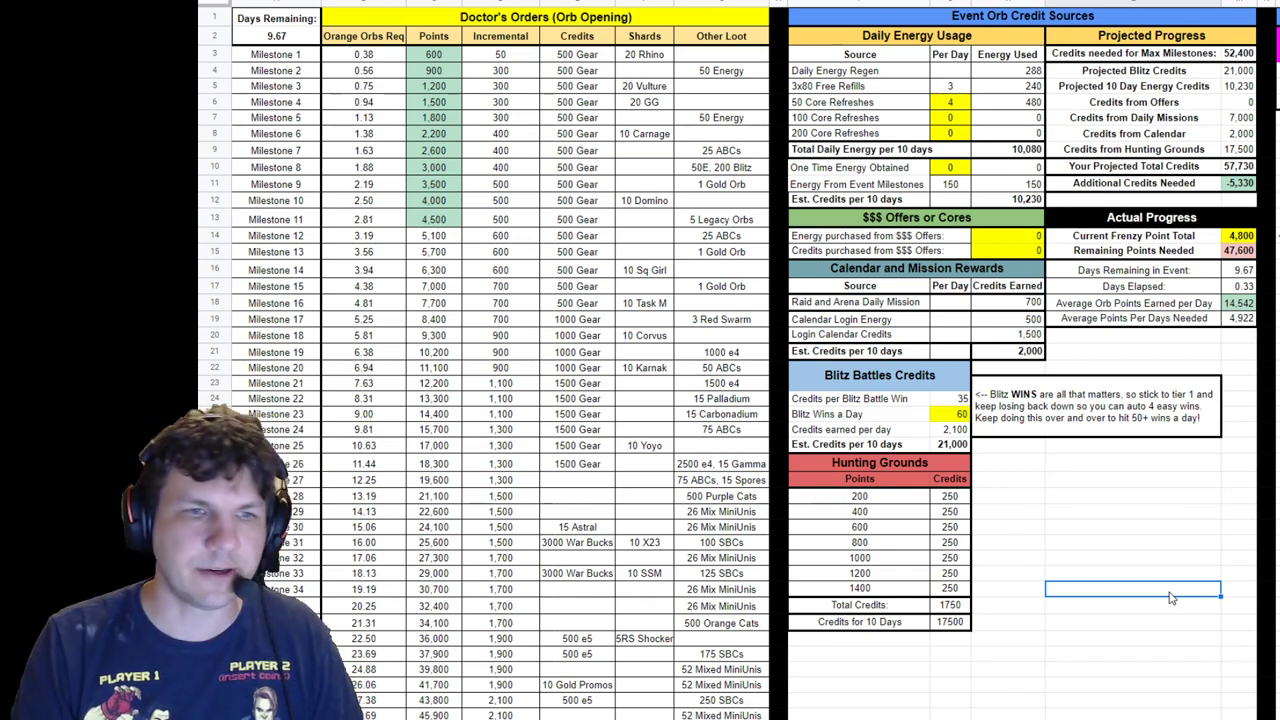
left_click(1131, 530)
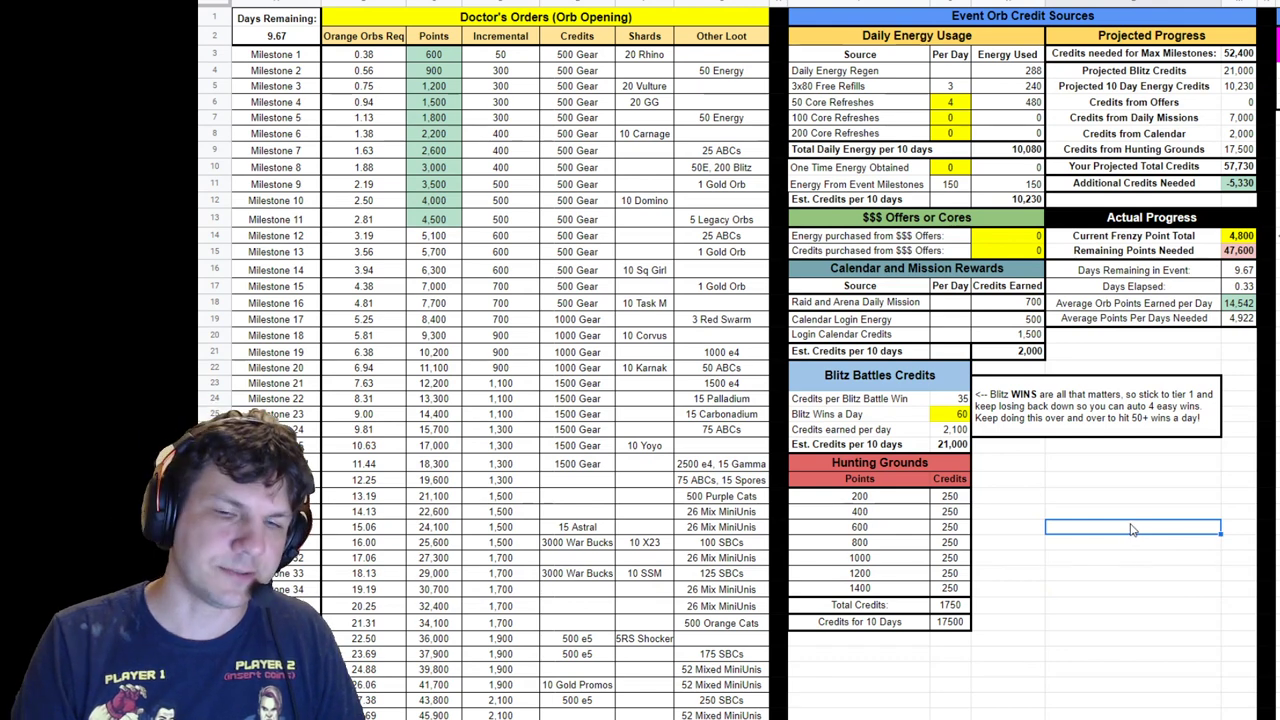